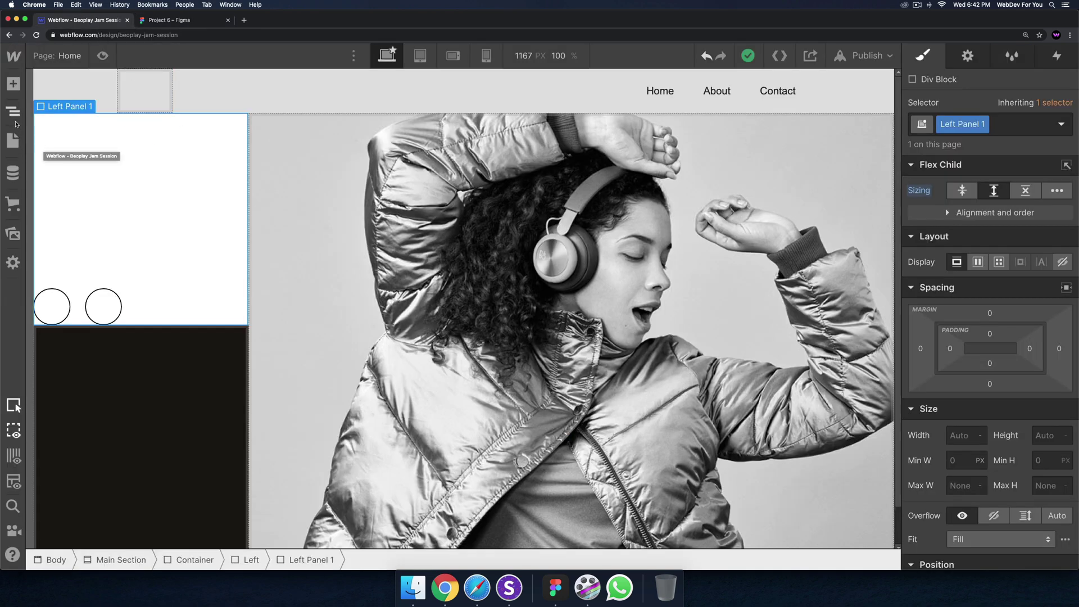
# Open the Pages panel listing the site's pages, including Home
pyautogui.click(12, 142)
# Open the Home page settings and start editing its Inside <head> custom code
pyautogui.click(198, 167)
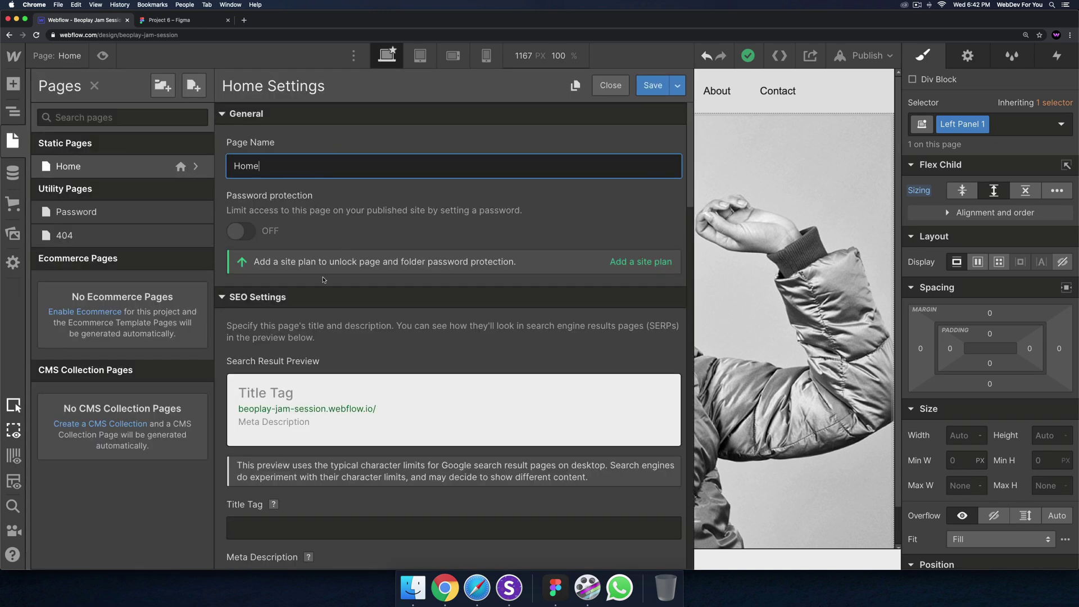
pyautogui.scroll(-15, 318, 277)
pyautogui.scroll(-8, 318, 277)
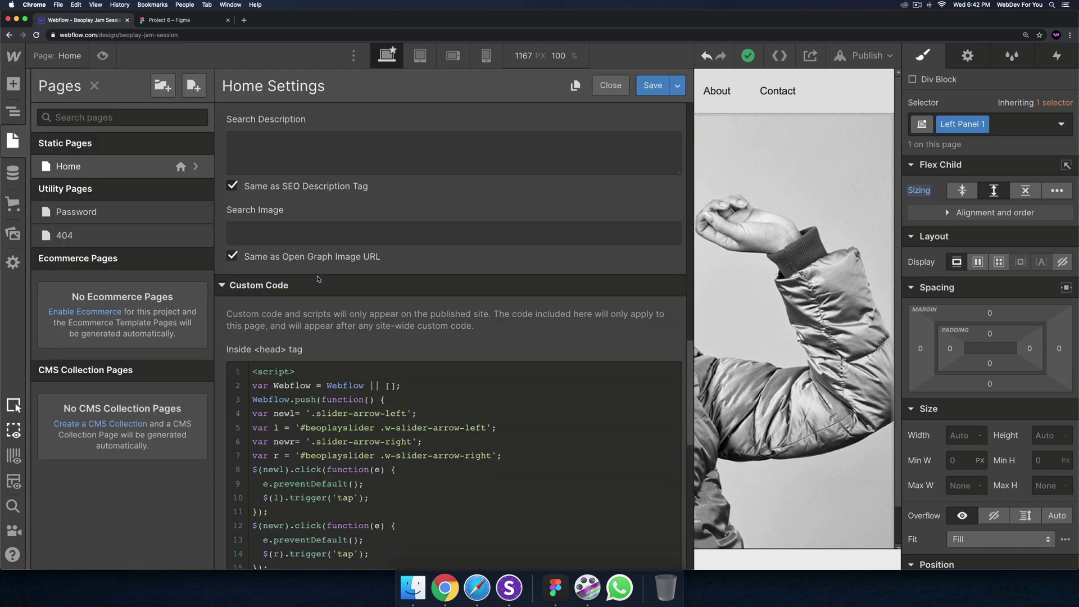
pyautogui.click(316, 348)
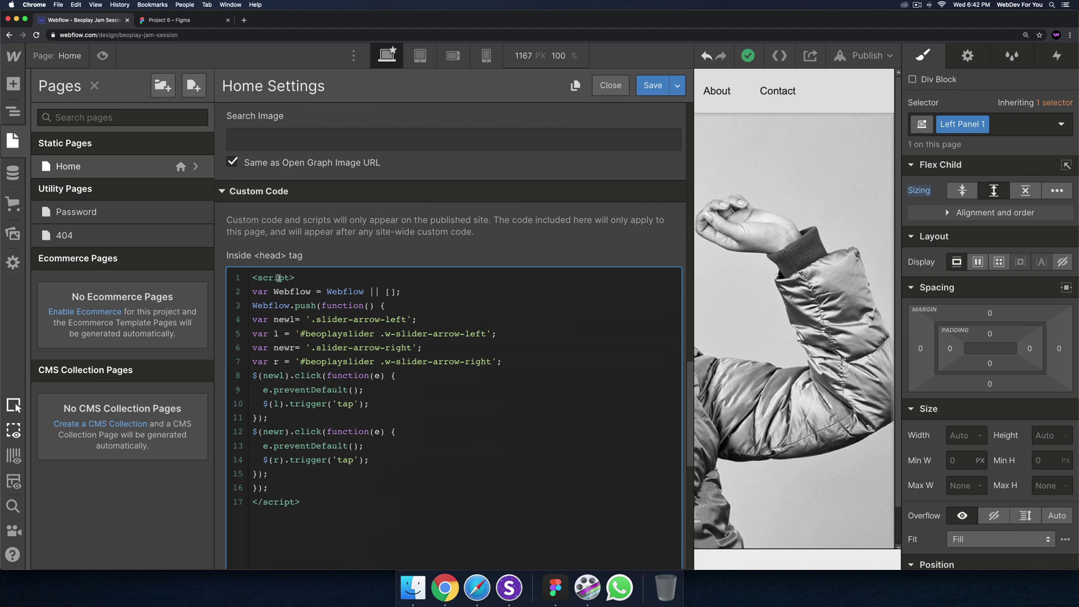
pyautogui.scroll(-1, 325, 310)
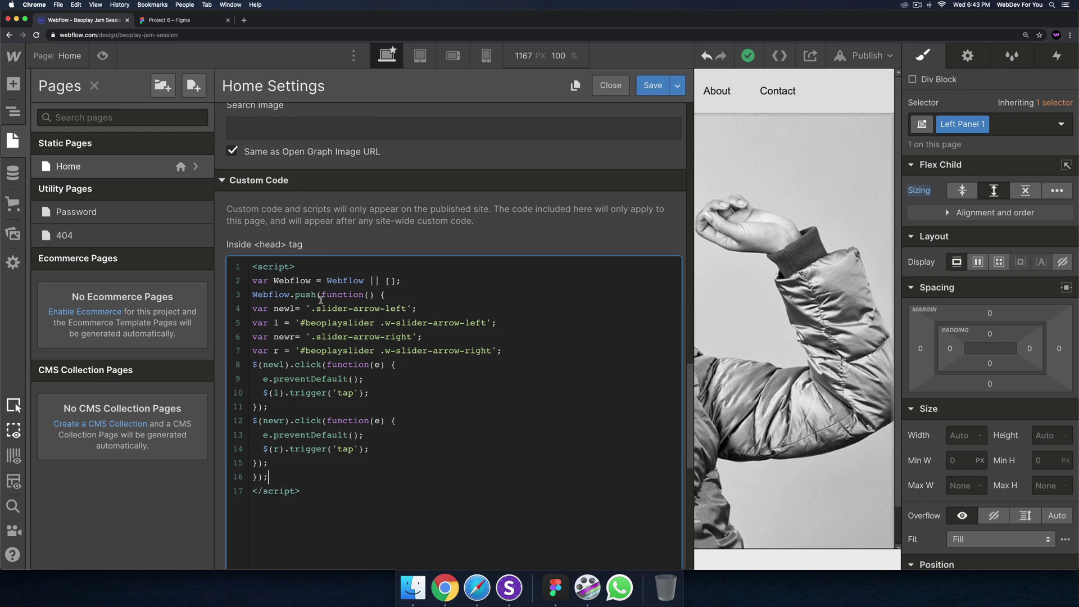
# Cut the 17-line slider-arrow script from Inside <head> and paste it into Before </body>
pyautogui.moveTo(310, 494); pyautogui.dragTo(252, 268)
pyautogui.click(263, 275)
pyautogui.moveTo(309, 491); pyautogui.dragTo(236, 265)
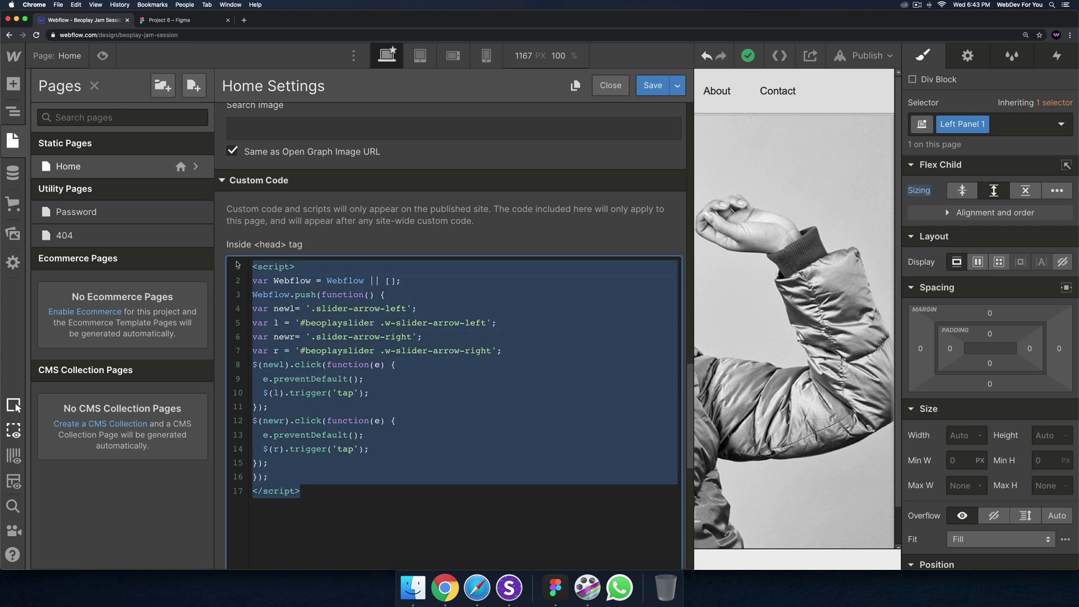
pyautogui.hotkey('ctrl', 'x')
pyautogui.click(362, 396)
pyautogui.hotkey('ctrl', 'v')
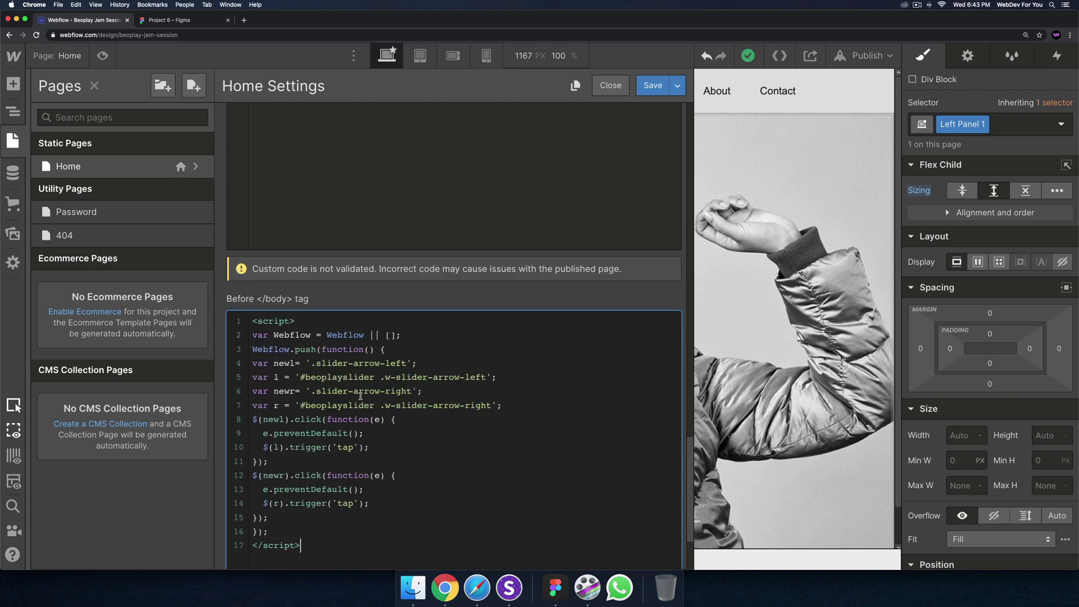
pyautogui.scroll(-1, 361, 383)
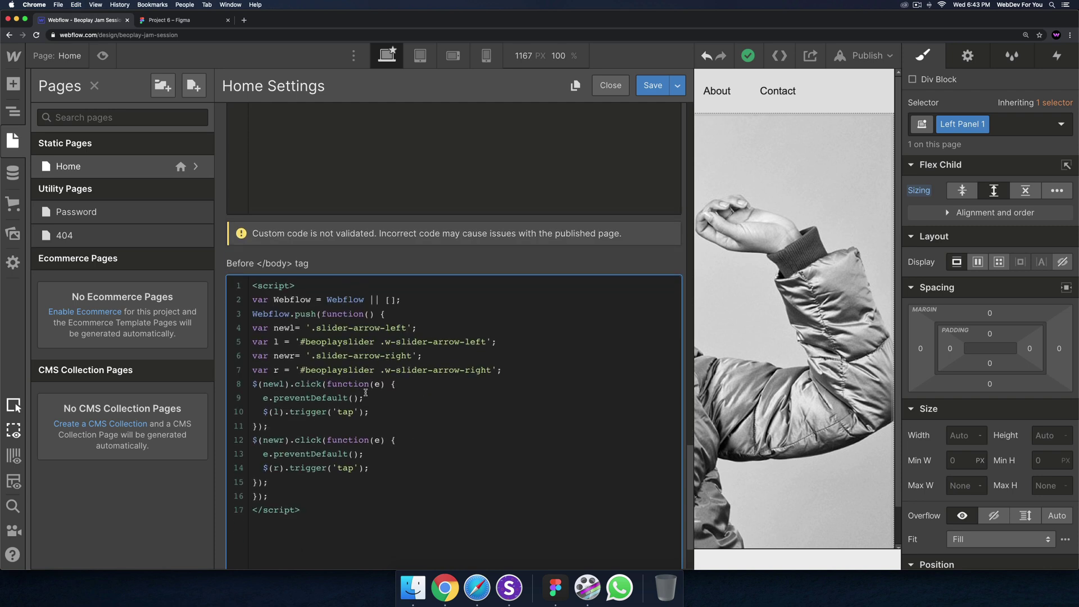
pyautogui.scroll(5, 366, 392)
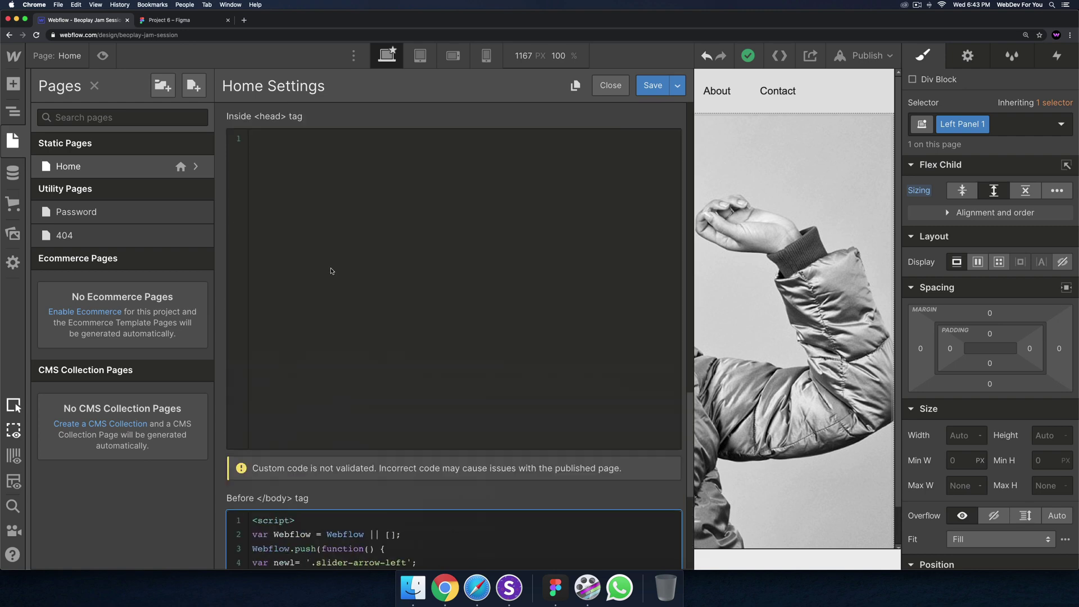
pyautogui.scroll(1, 372, 258)
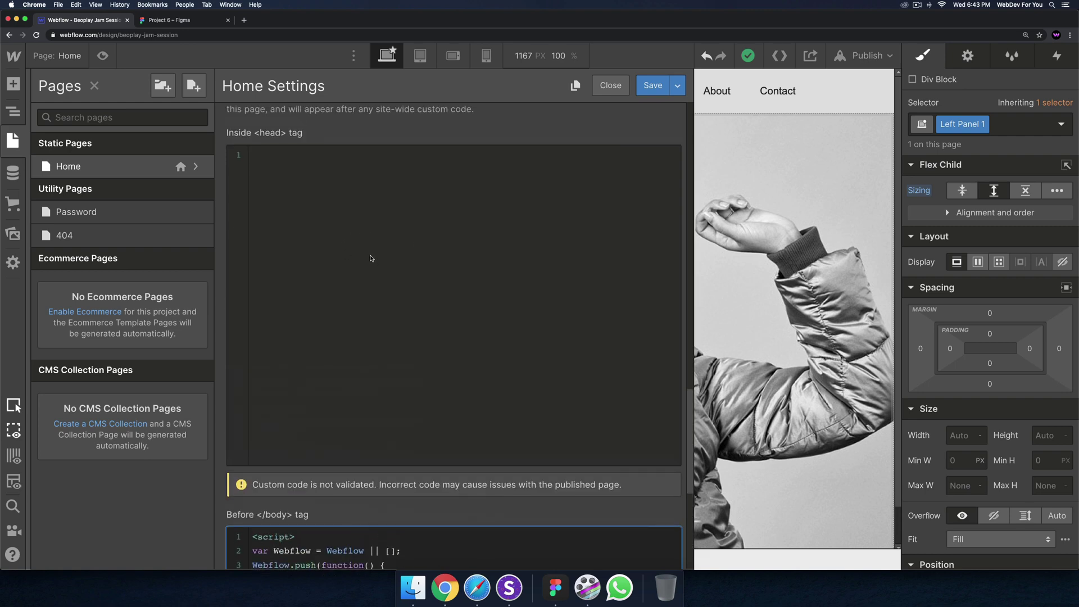
pyautogui.scroll(-6, 372, 258)
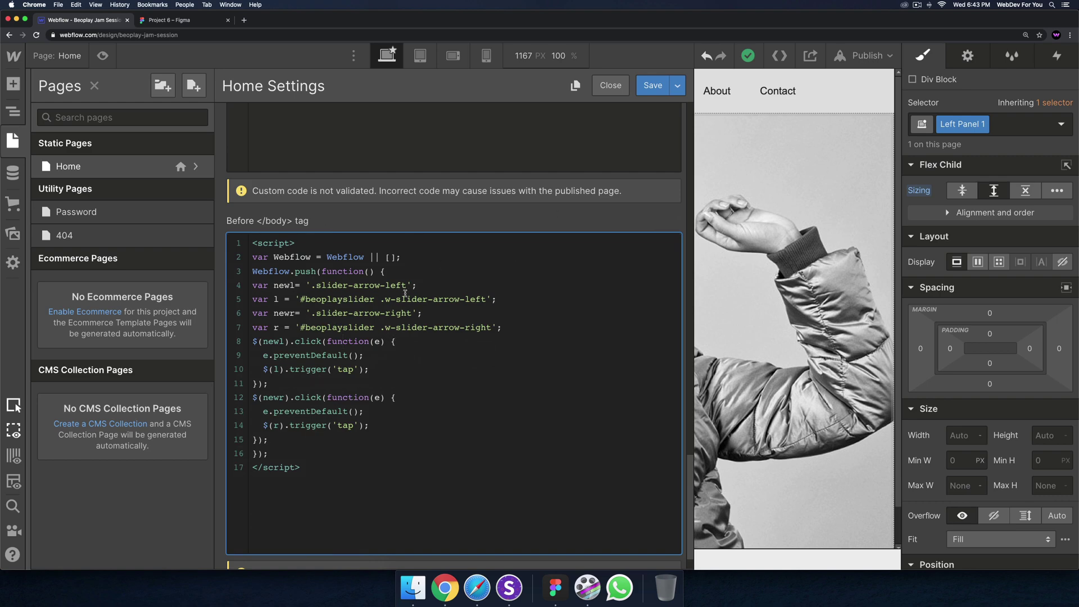
# Save the Home page settings and publish the site to its webflow.io domain
pyautogui.click(653, 85)
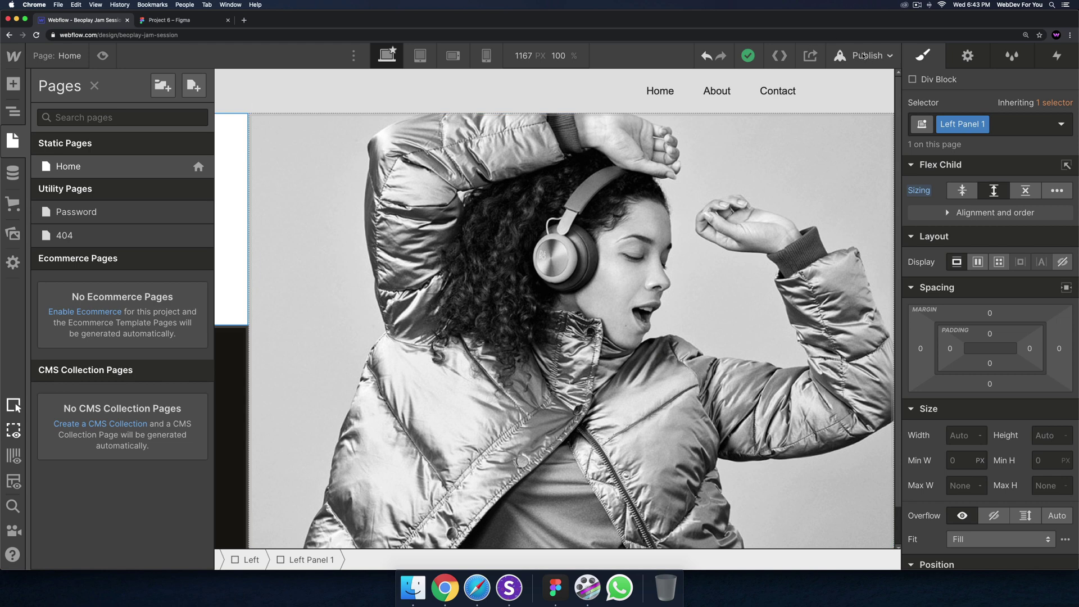
pyautogui.click(865, 56)
pyautogui.click(830, 239)
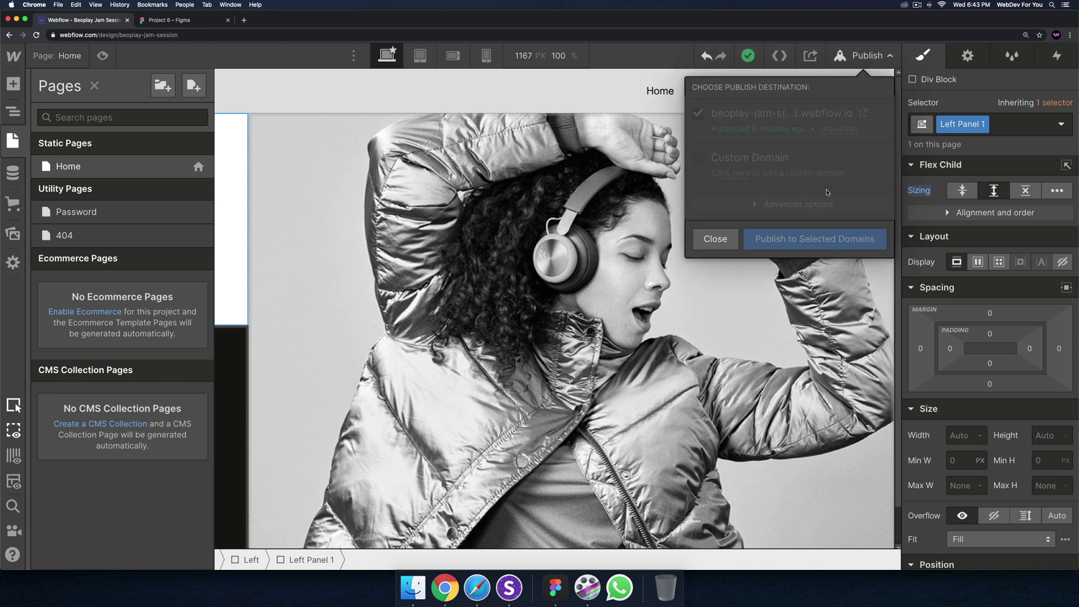
# Test the live site's slider arrows changing the hero image, then view the Figma design
pyautogui.click(864, 114)
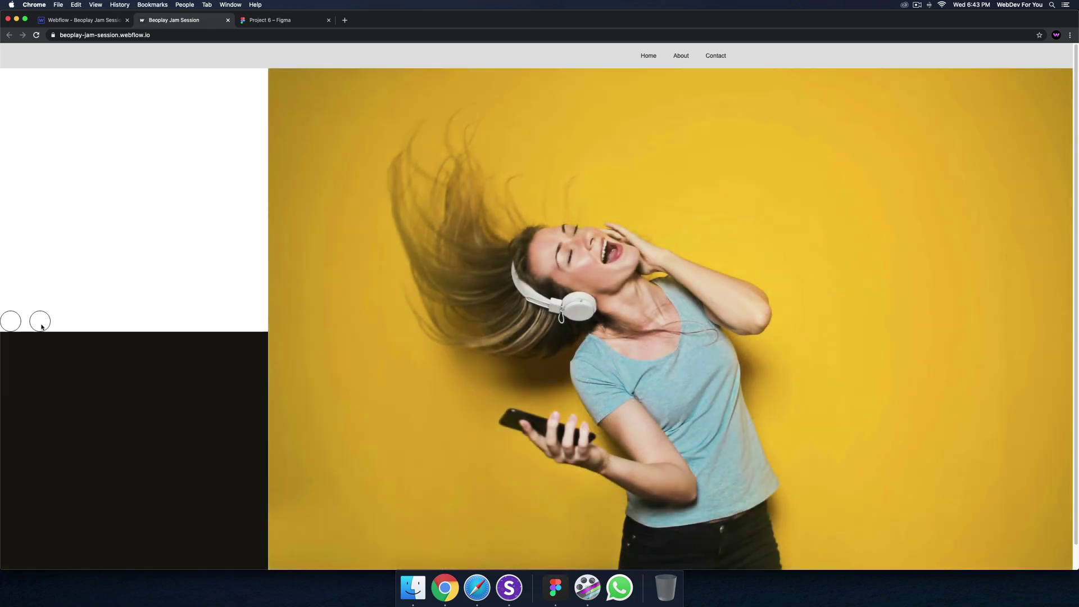
pyautogui.click(42, 325)
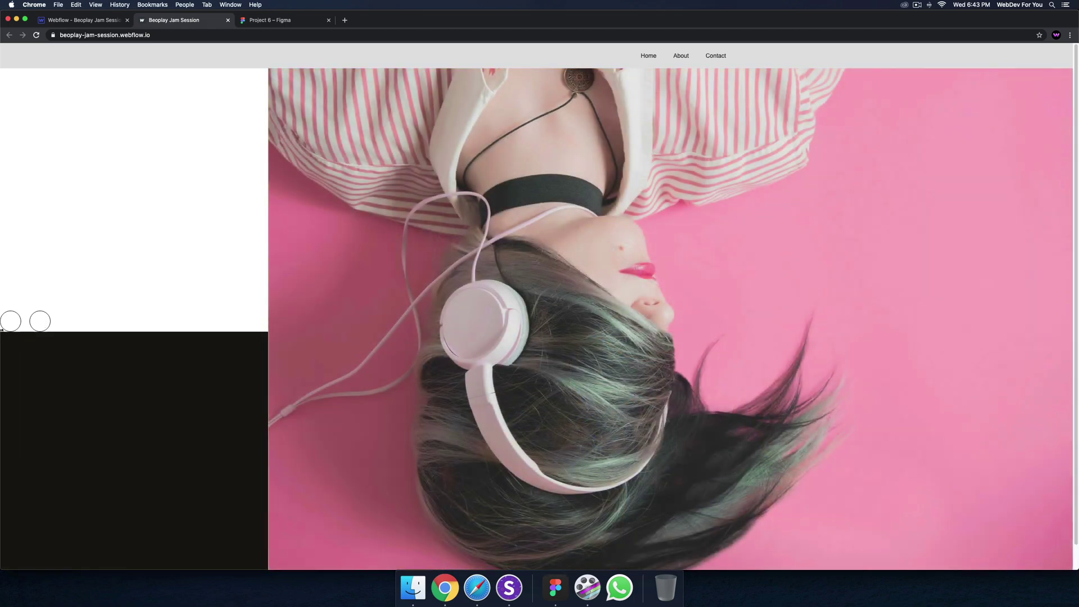
pyautogui.click(12, 325)
pyautogui.click(12, 325)
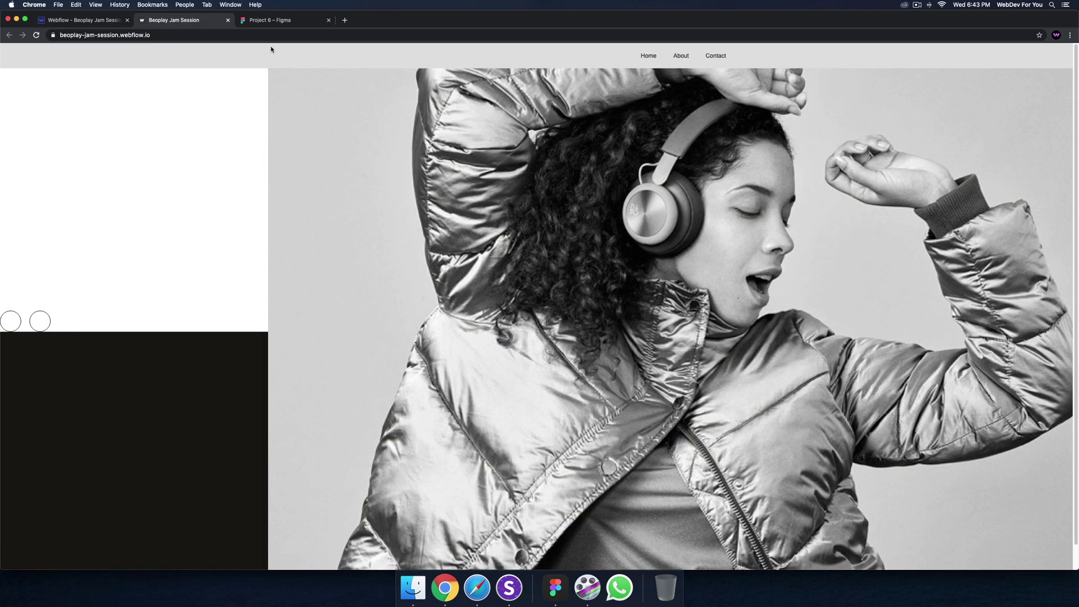
pyautogui.click(273, 21)
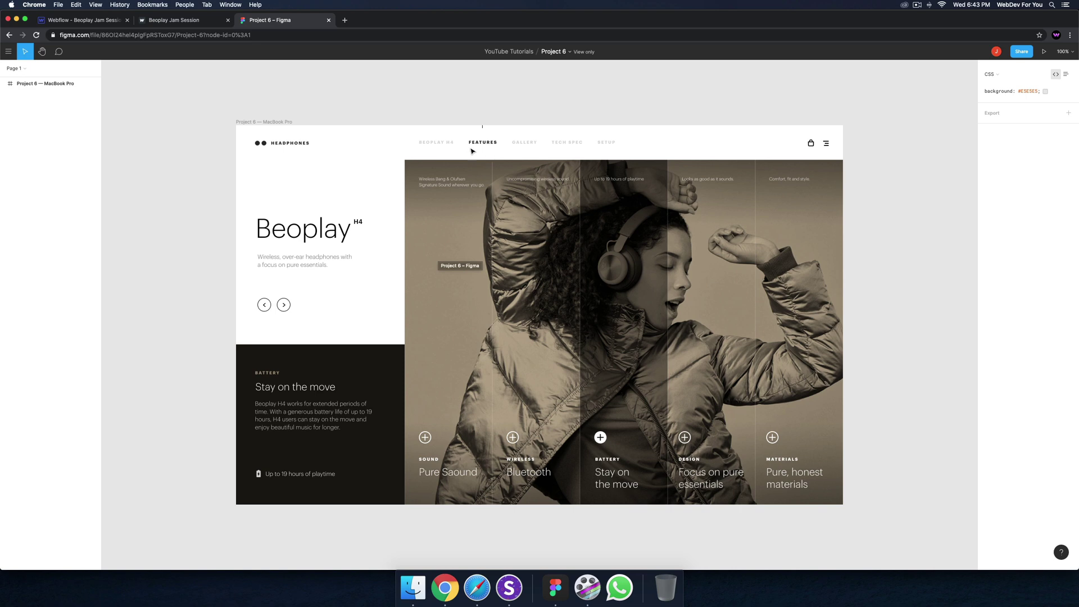
# Dismiss the publish confirmation and move the Navbar inside Slide 1 of the Slider
pyautogui.click(84, 20)
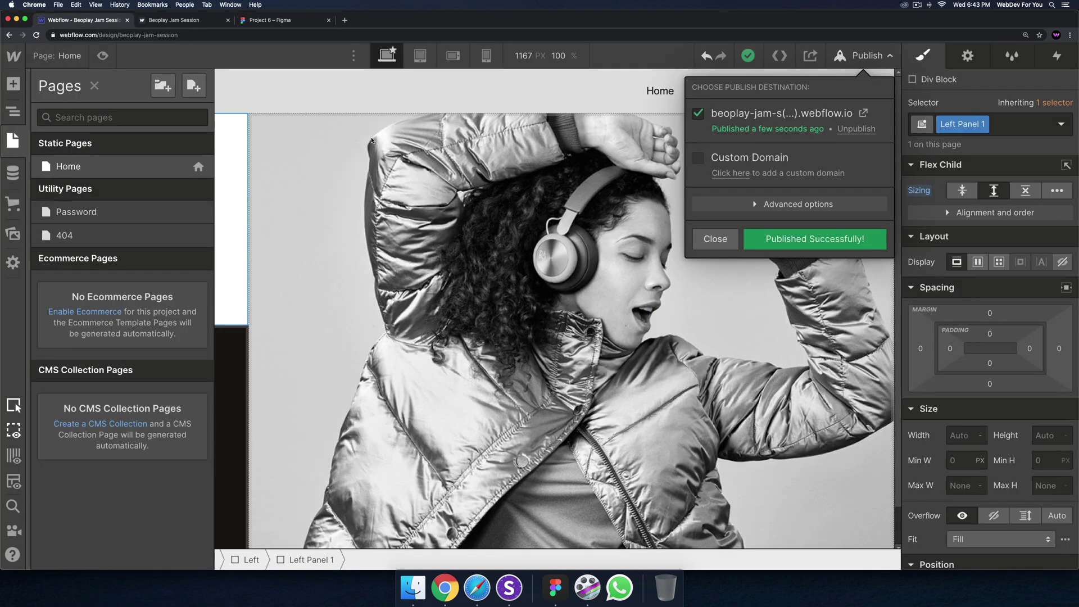
pyautogui.click(458, 206)
pyautogui.click(366, 221)
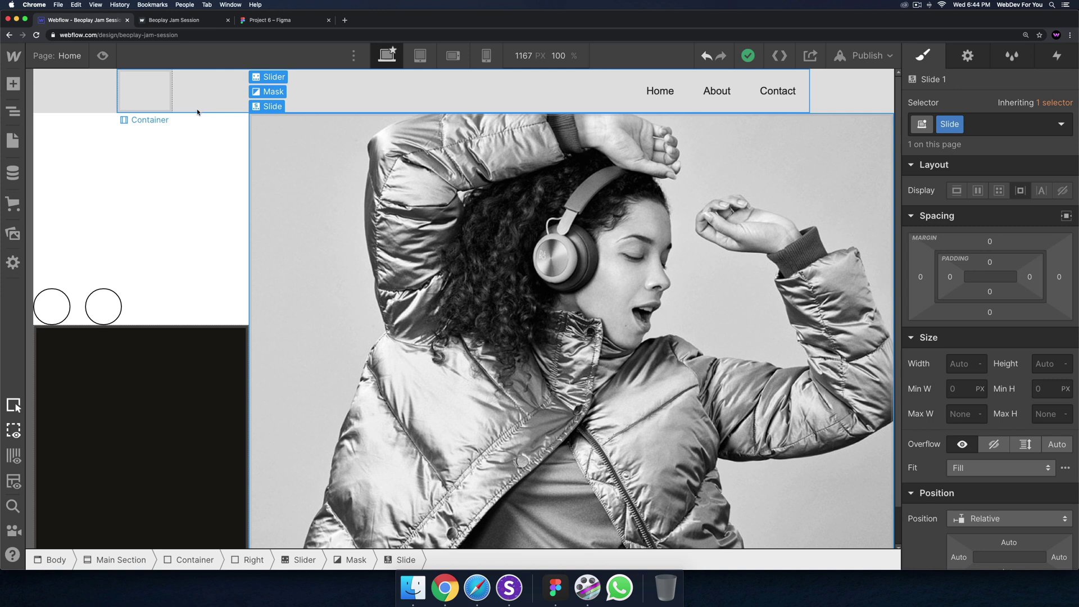
pyautogui.click(44, 96)
pyautogui.moveTo(128, 108); pyautogui.dragTo(297, 139)
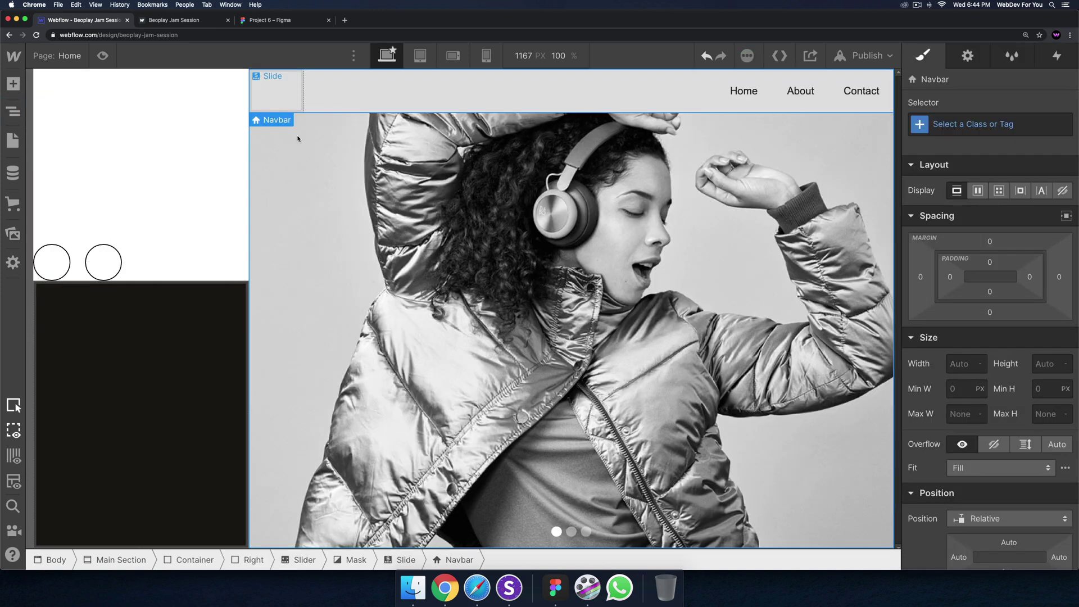
# Check the Navbar's new position in the Navigator, comparing with Figma and the live site
pyautogui.click(13, 111)
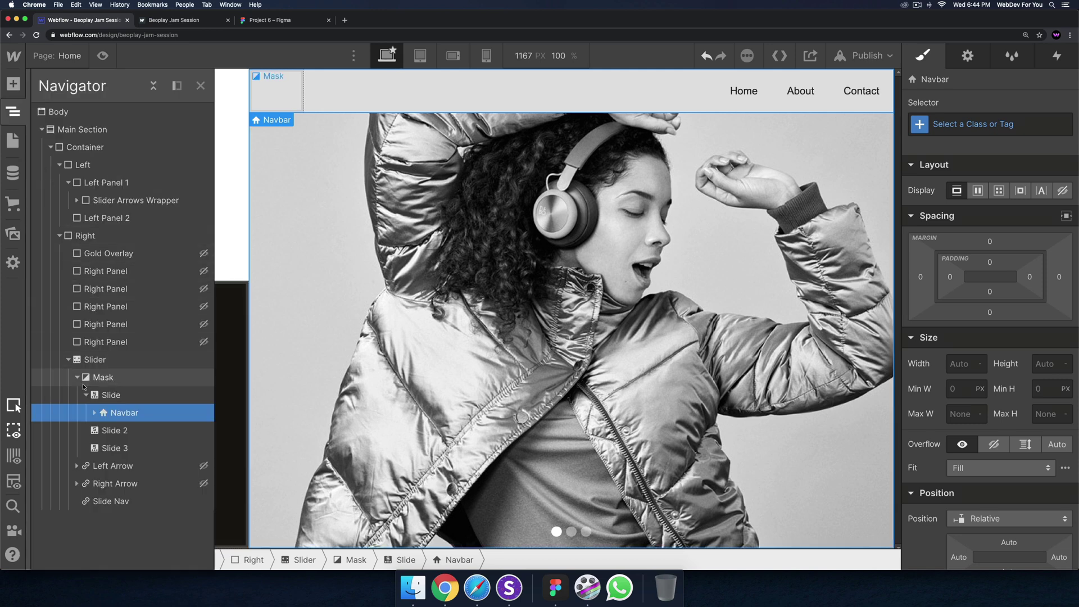
pyautogui.click(68, 361)
pyautogui.click(93, 237)
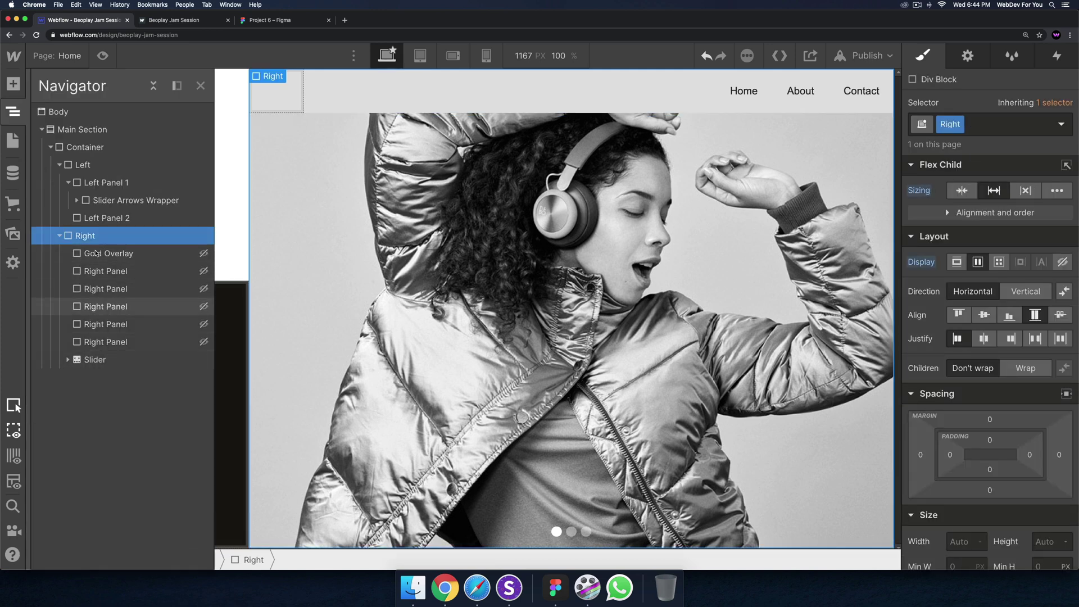
pyautogui.click(253, 106)
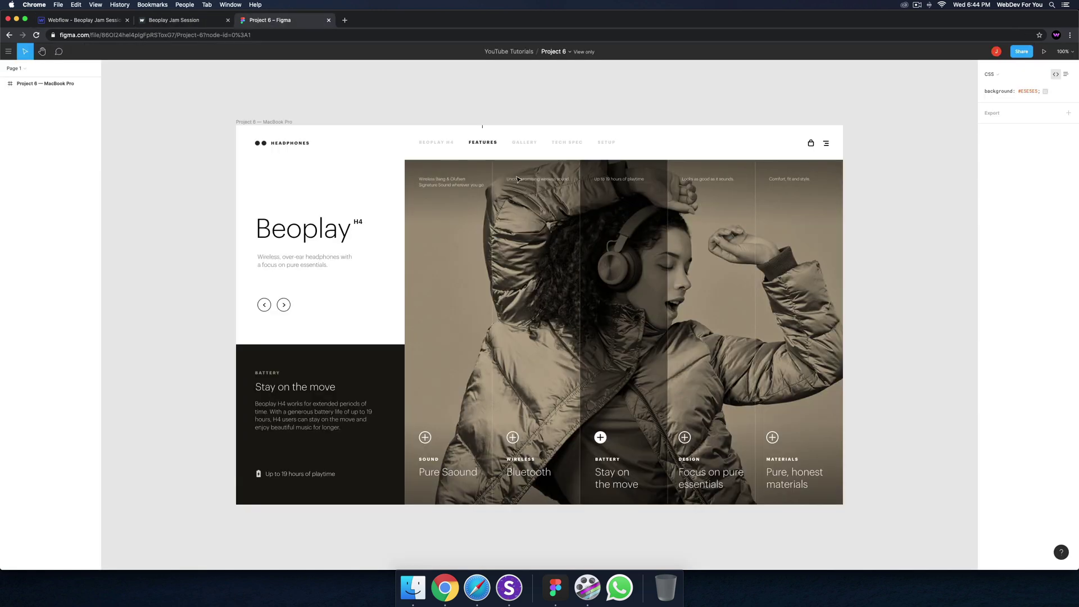
pyautogui.click(268, 19)
pyautogui.click(170, 23)
pyautogui.click(106, 21)
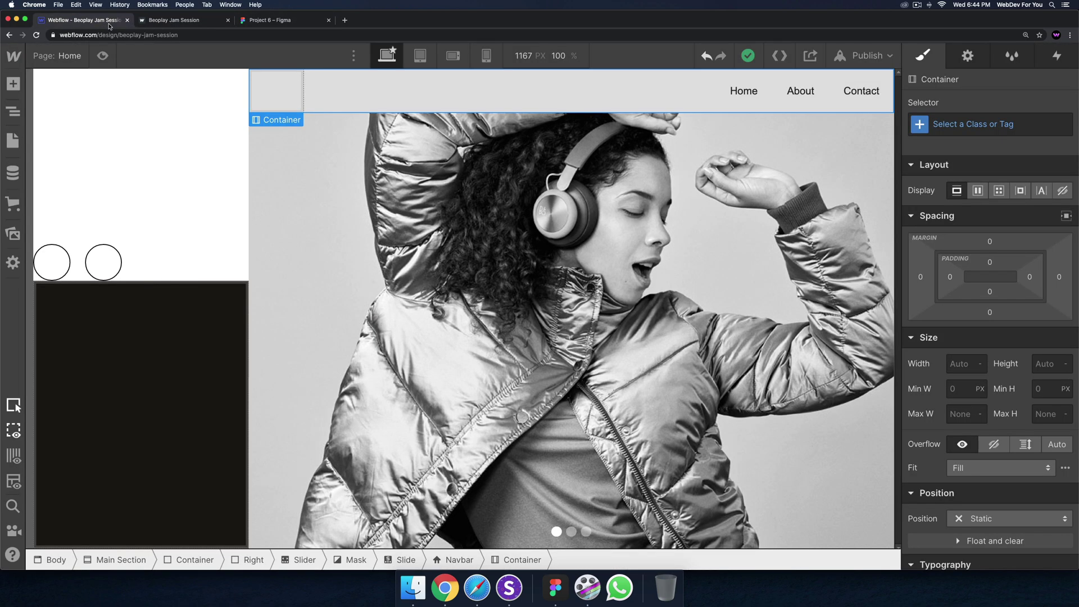
# Open the project settings on the Fonts tab
pyautogui.click(291, 132)
pyautogui.click(13, 56)
pyautogui.click(71, 92)
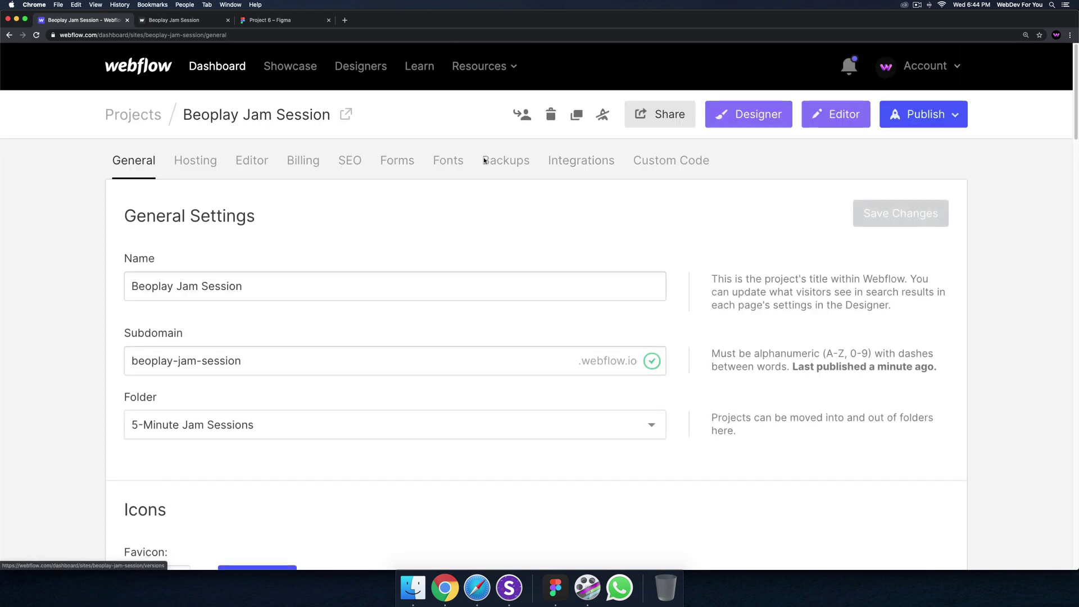
pyautogui.click(448, 161)
pyautogui.scroll(-1, 266, 269)
# Add Google font Rubik with weights 300, 500, 700 and 900
pyautogui.click(267, 270)
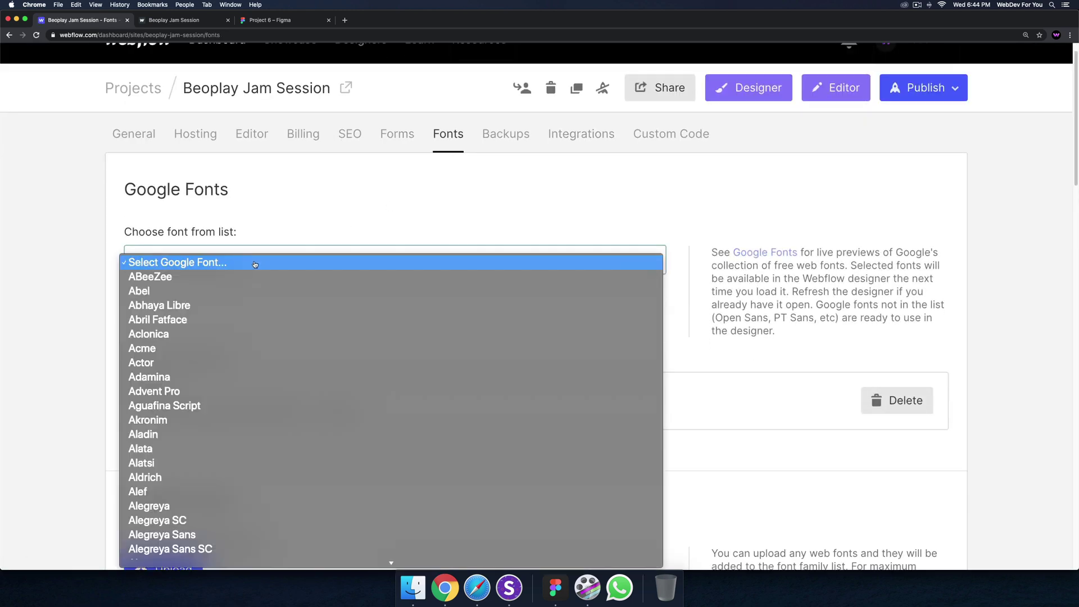
pyautogui.press('r')
pyautogui.scroll(-10, 234, 349)
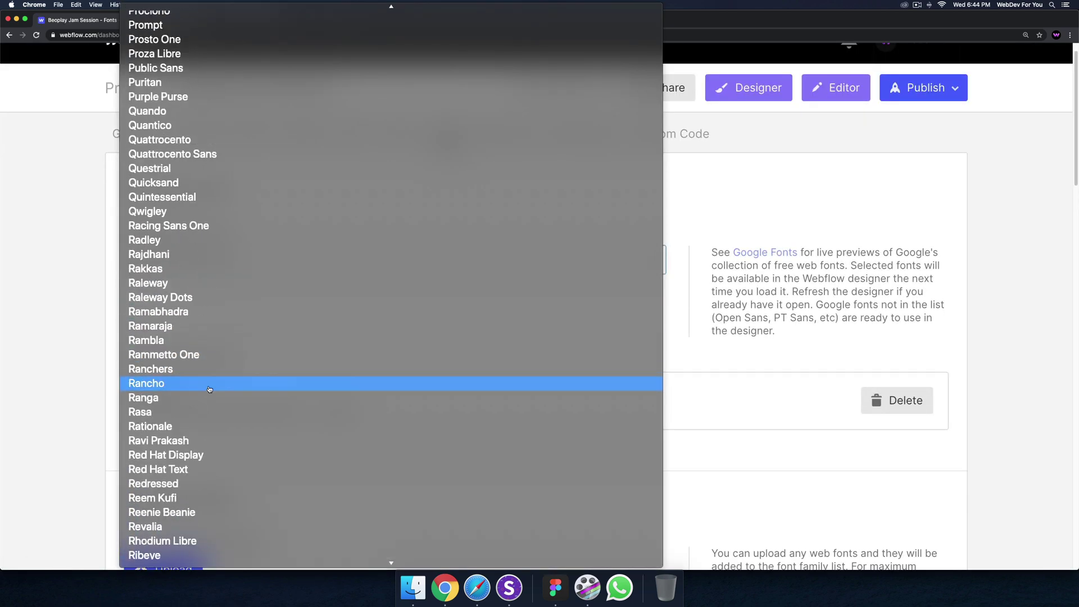
pyautogui.scroll(-5, 169, 393)
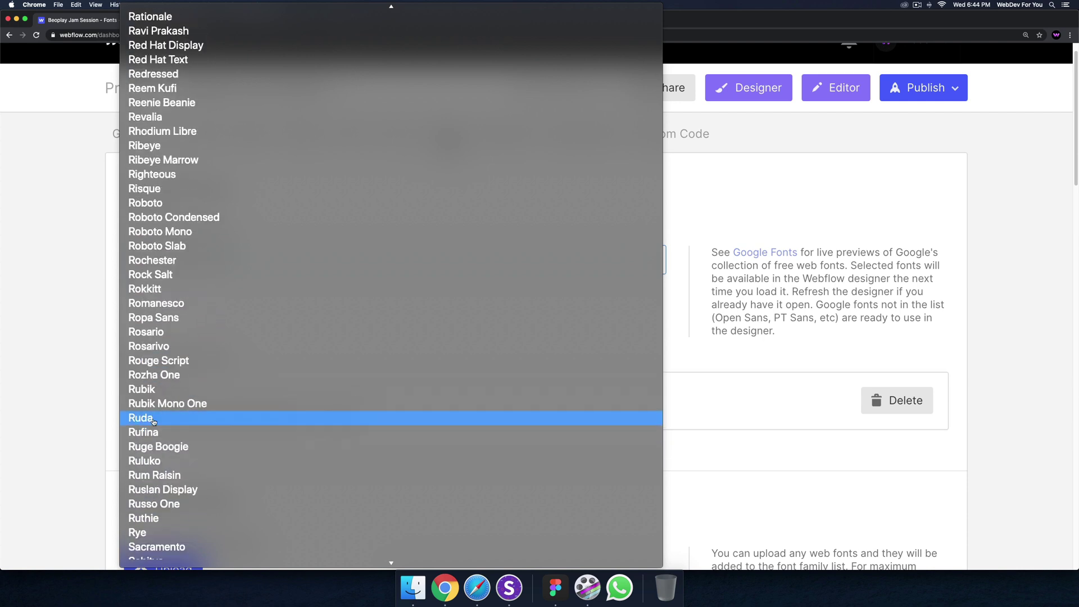
pyautogui.click(159, 396)
pyautogui.click(148, 315)
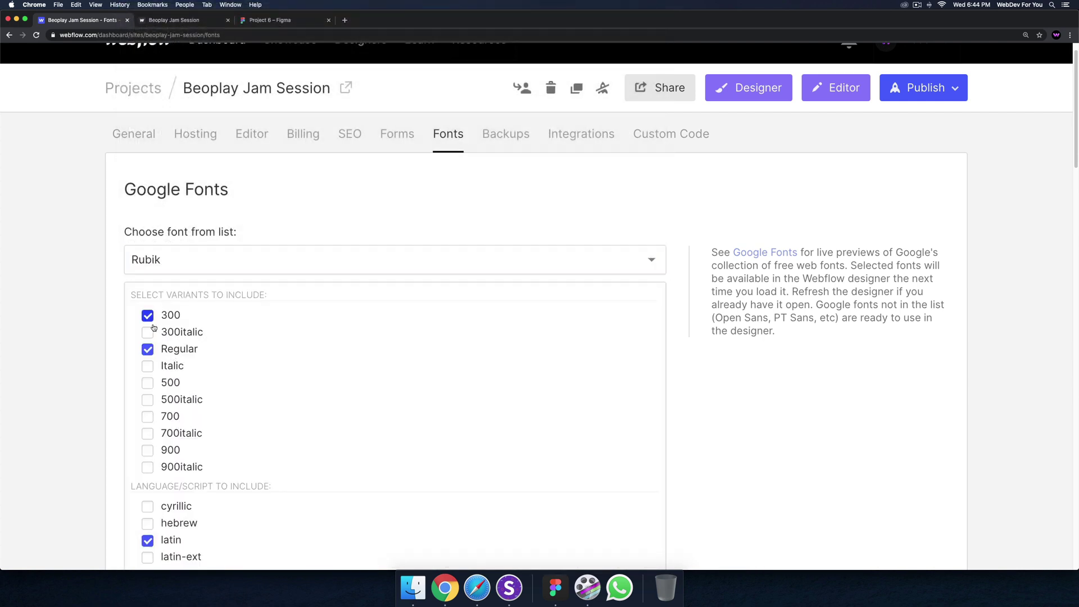
pyautogui.click(148, 384)
pyautogui.click(147, 417)
pyautogui.click(148, 450)
pyautogui.scroll(1, 344, 335)
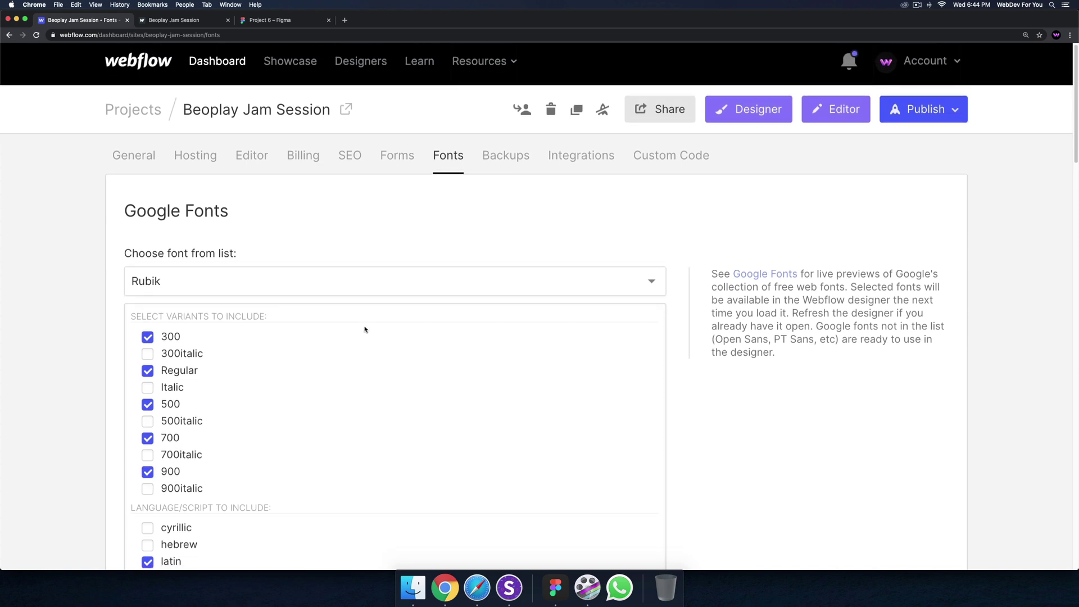
pyautogui.scroll(-5, 380, 342)
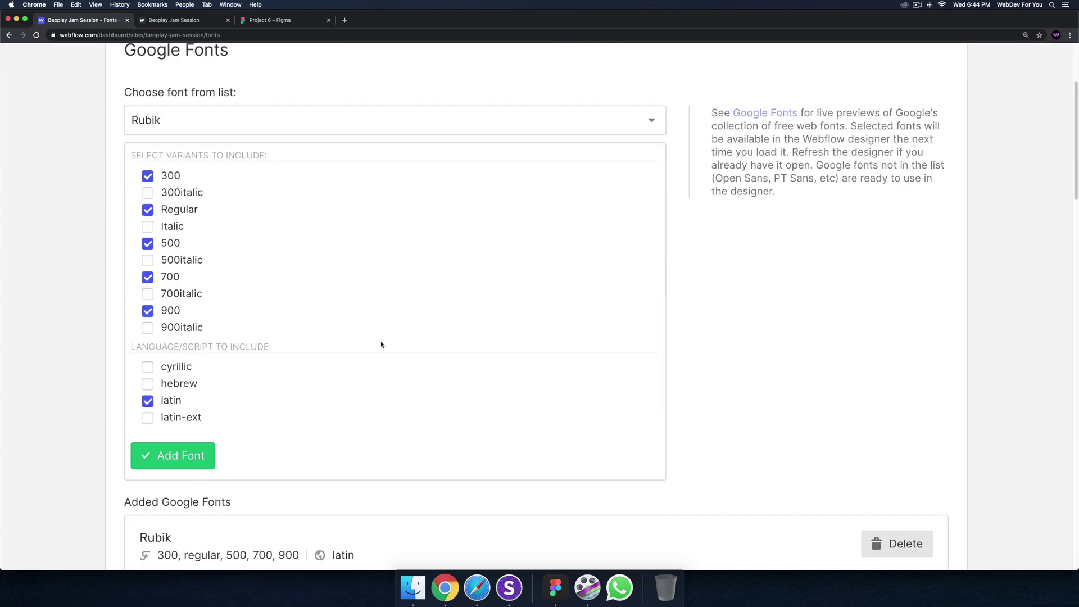
pyautogui.click(169, 454)
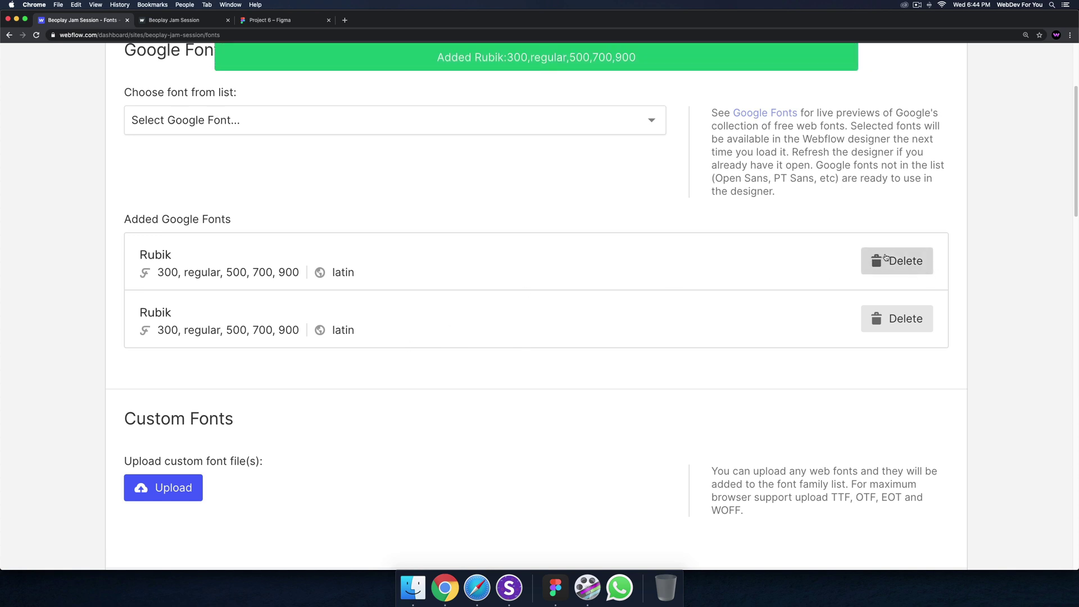
# Delete the duplicate Rubik entry and return to the Designer
pyautogui.click(905, 261)
pyautogui.scroll(5, 571, 258)
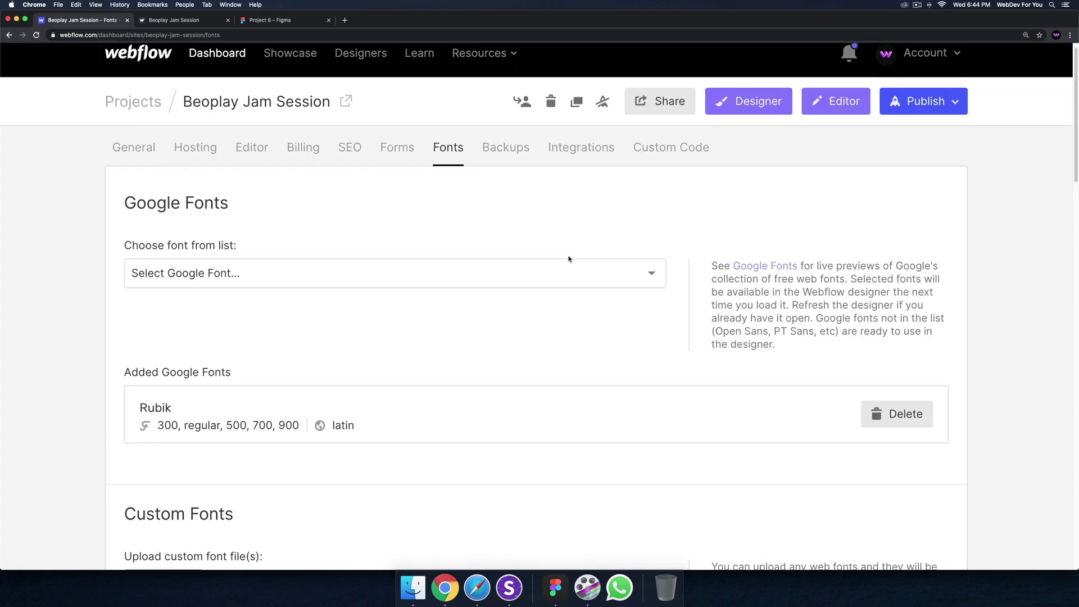
pyautogui.click(736, 120)
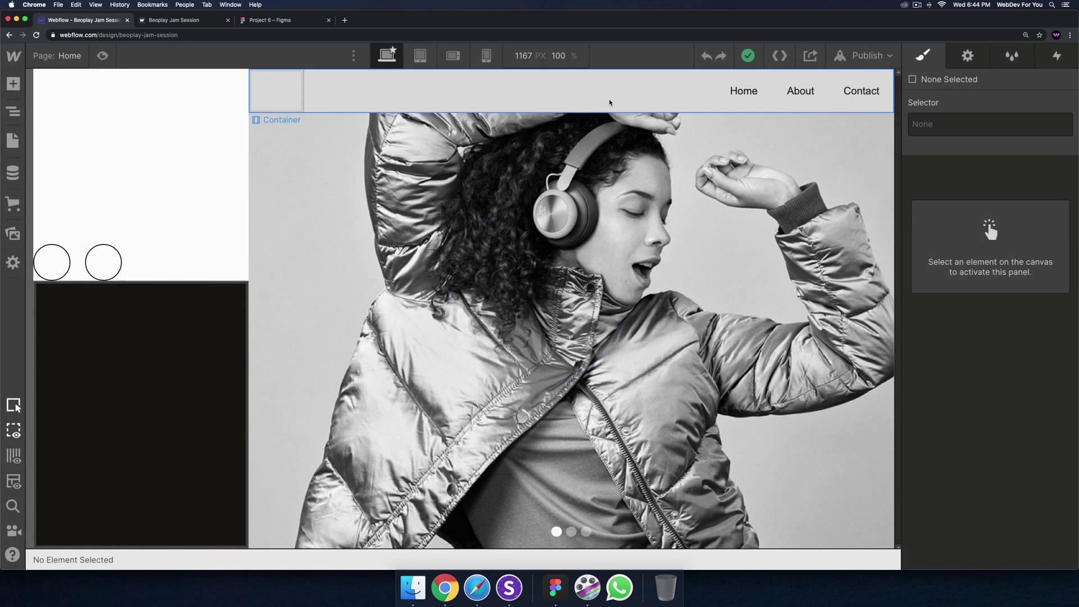
# Delete the navbar's brand link and set the navbar Container to Display Flex
pyautogui.click(351, 105)
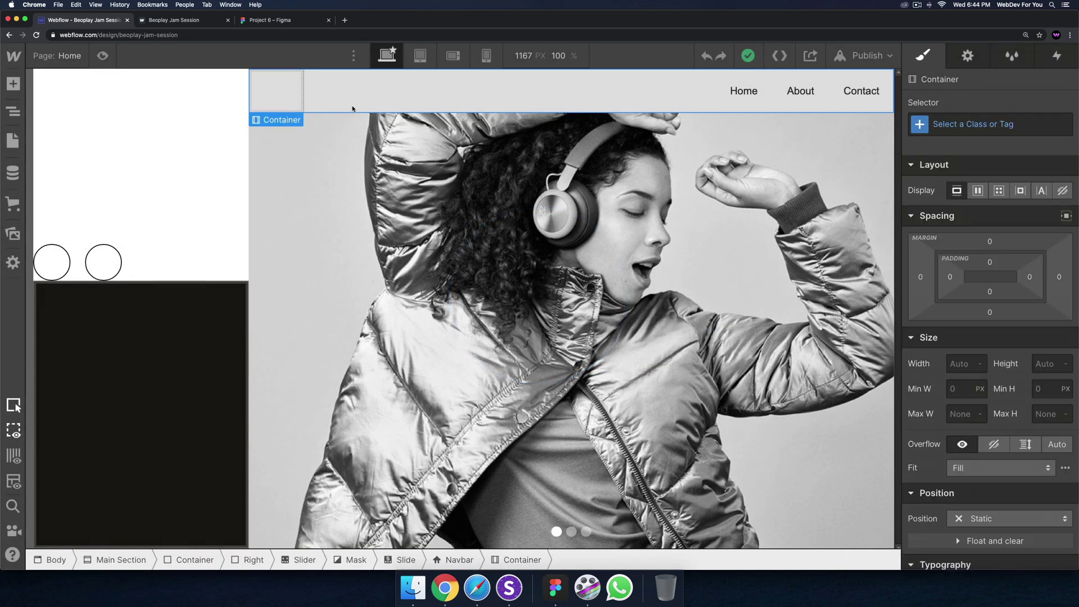
pyautogui.click(292, 97)
pyautogui.press('Delete')
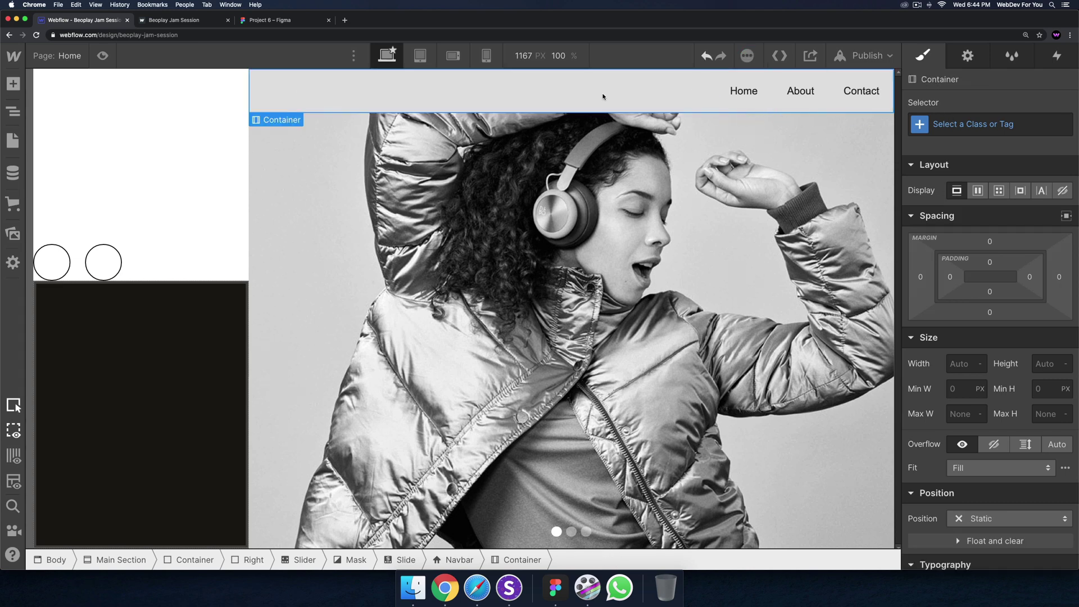
pyautogui.click(978, 190)
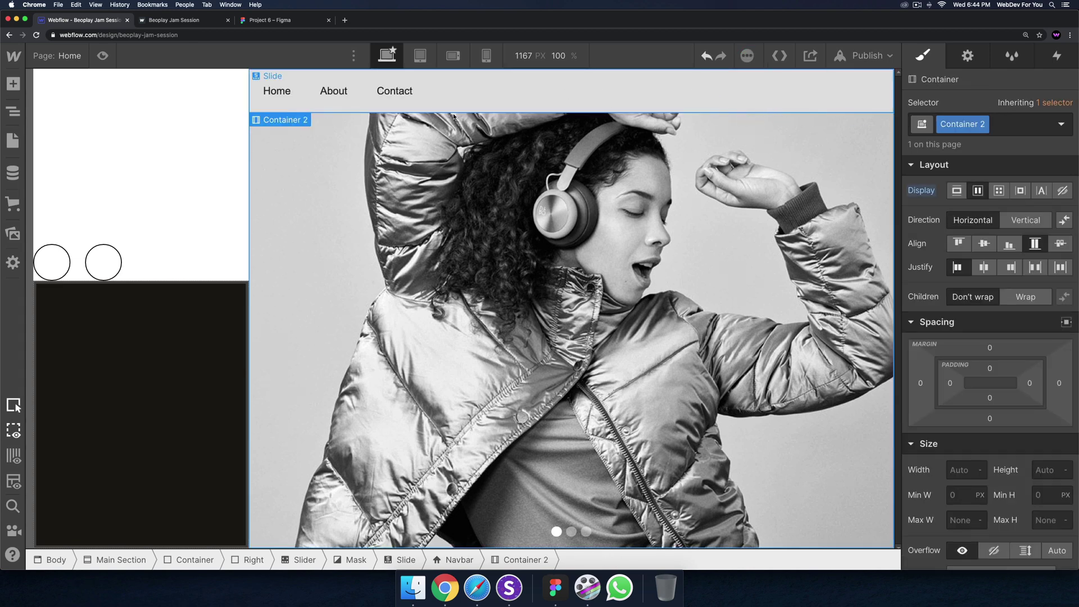
# After checking the published Beoplay site, duplicate the Contact nav link
pyautogui.click(199, 21)
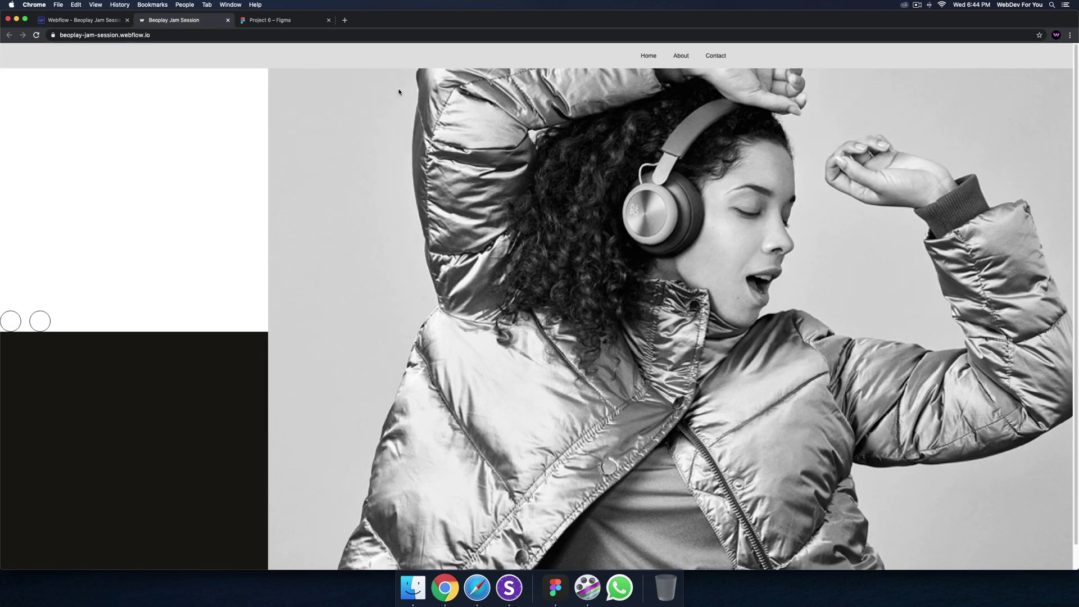
pyautogui.click(228, 20)
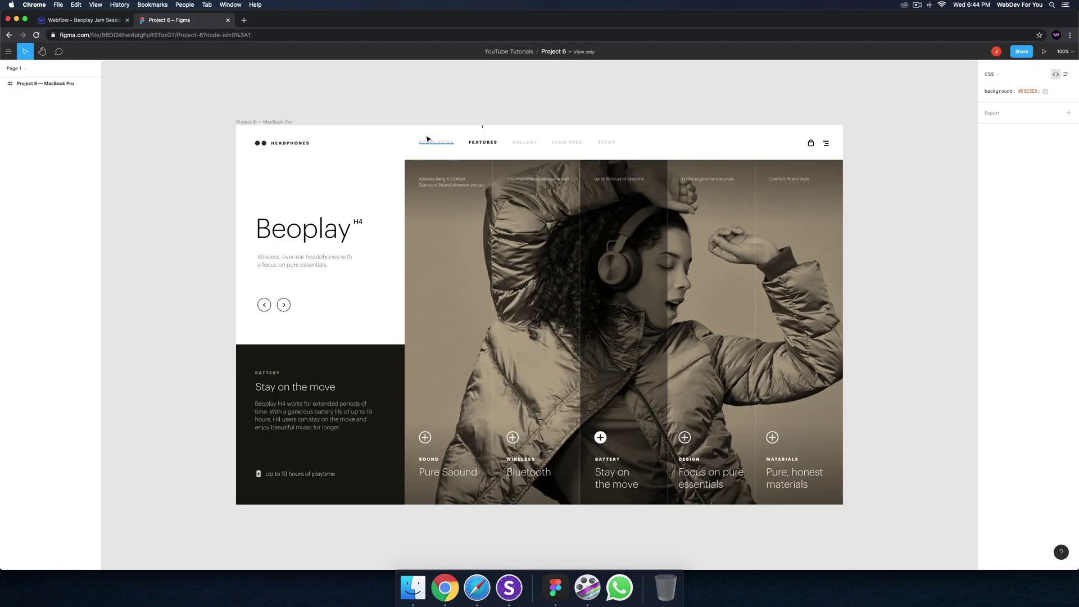
pyautogui.click(83, 21)
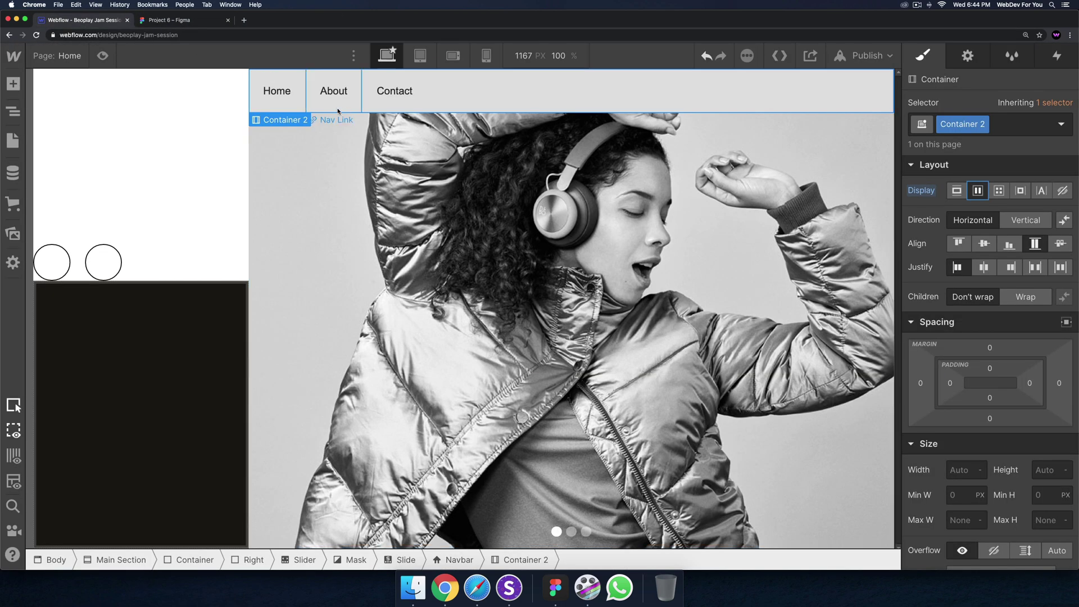
pyautogui.click(384, 95)
pyautogui.press('super+d')
pyautogui.press('super+d')
# Give the Home nav link a new 'Nav item' class
pyautogui.click(286, 95)
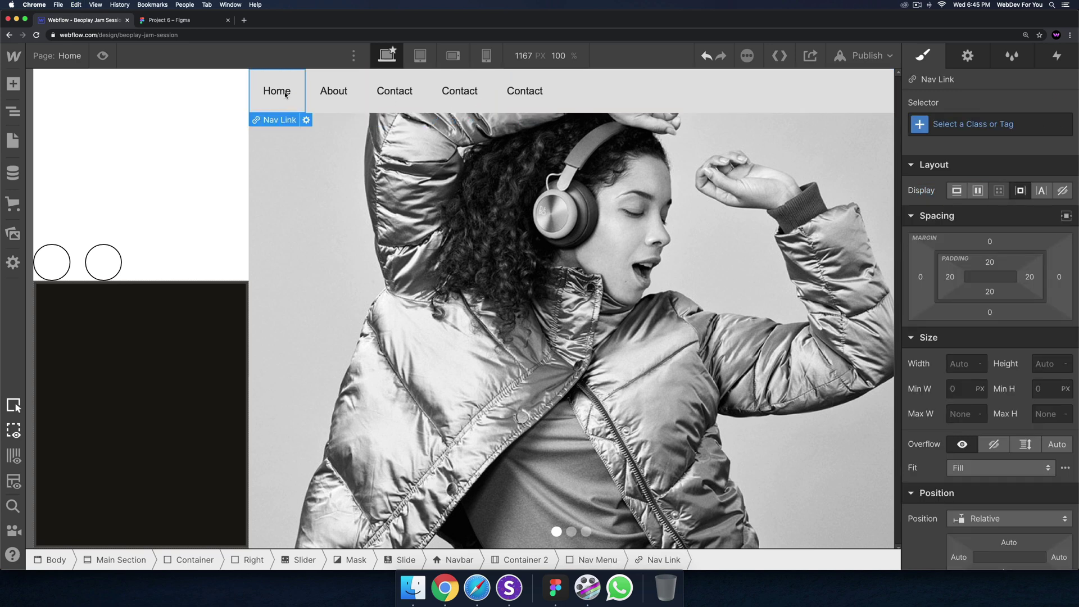
pyautogui.click(996, 124)
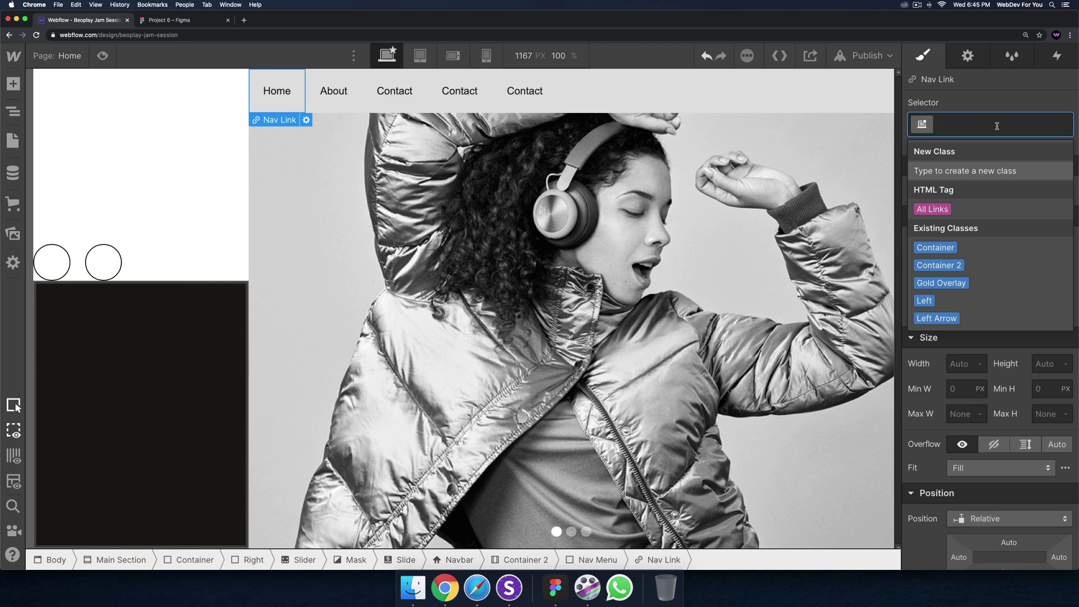
pyautogui.write('B')
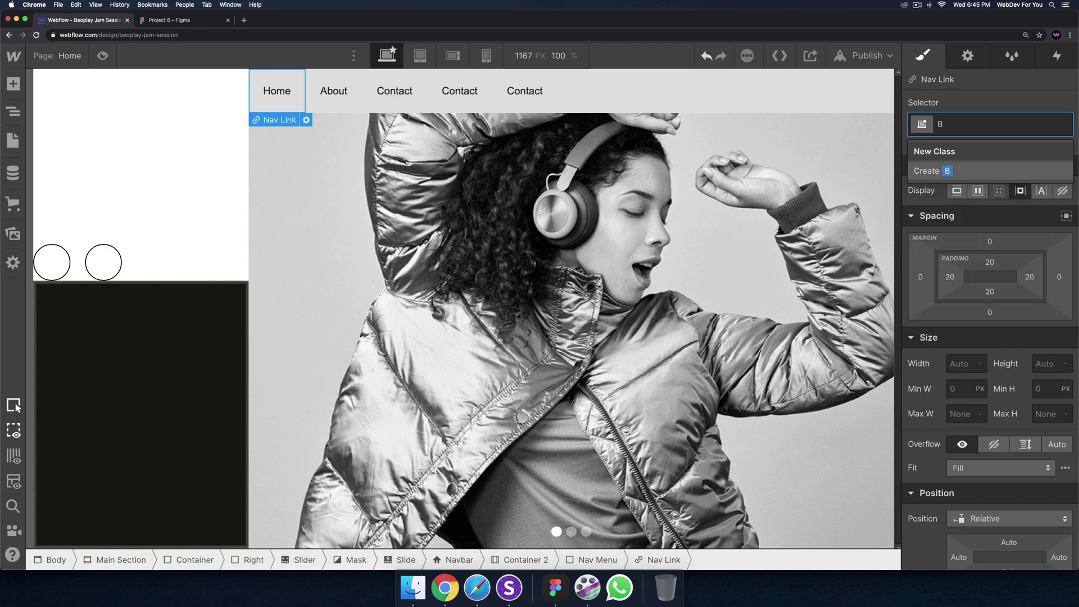
pyautogui.press('BackSpace')
pyautogui.write('Nav item')
pyautogui.press('Return')
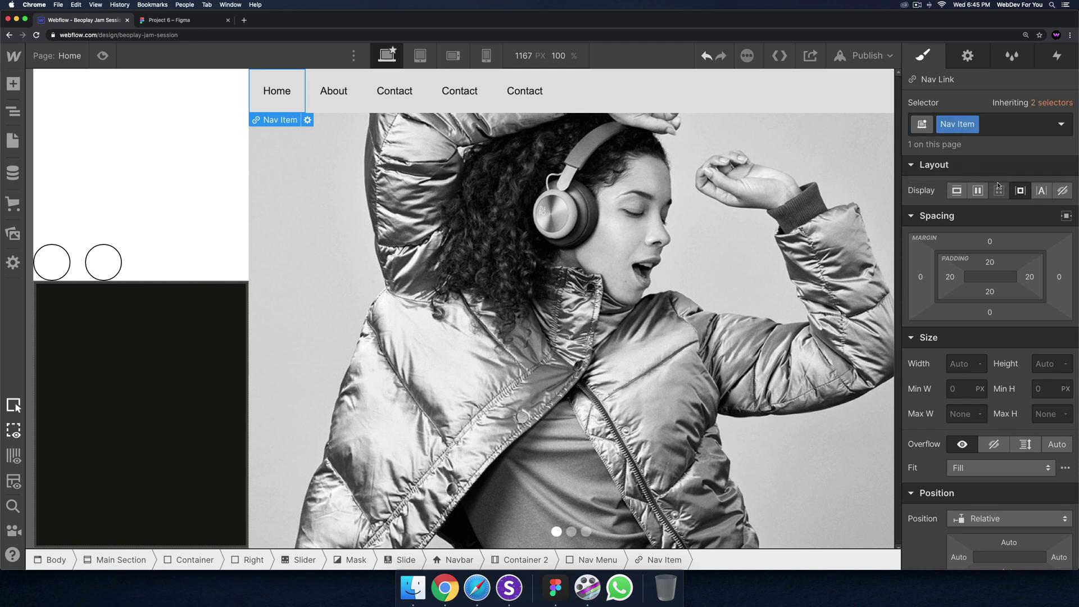
# Check the font list for Rubik, then go to Project Settings from the Webflow menu
pyautogui.scroll(-6, 998, 185)
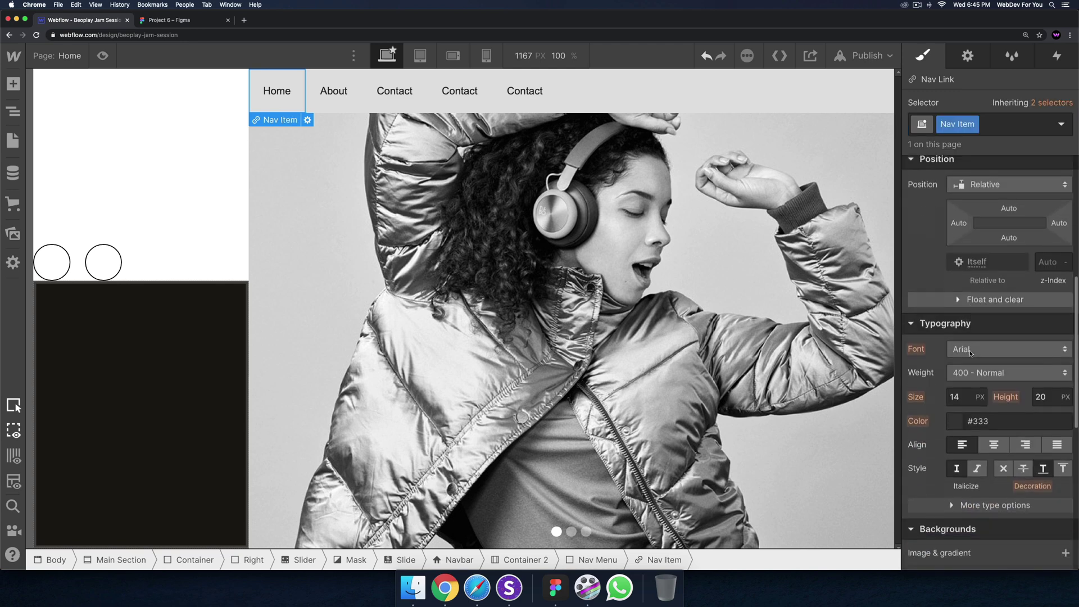
pyautogui.click(982, 333)
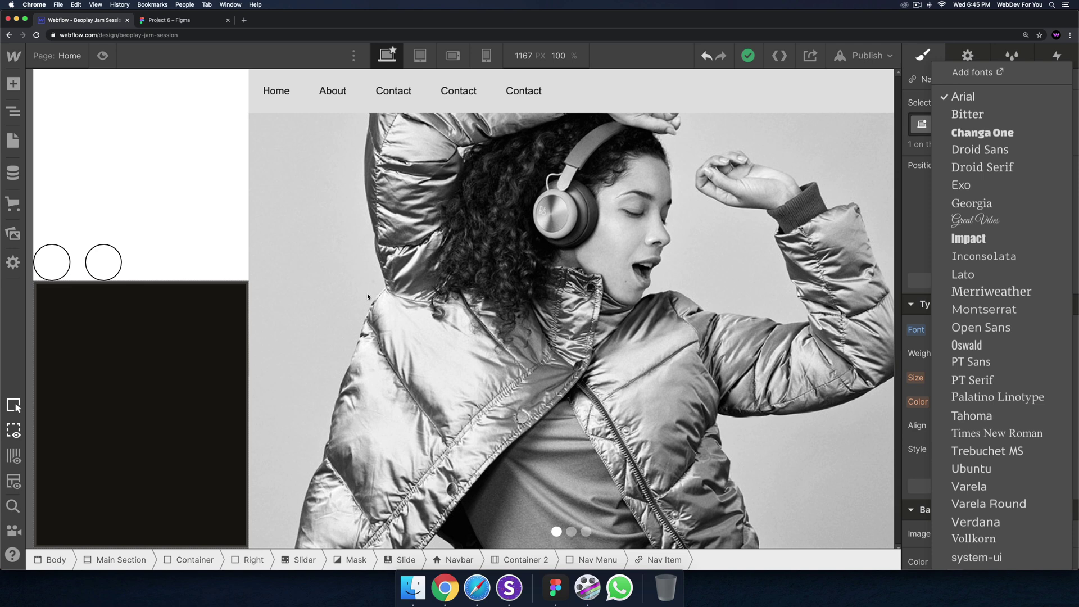
pyautogui.click(198, 219)
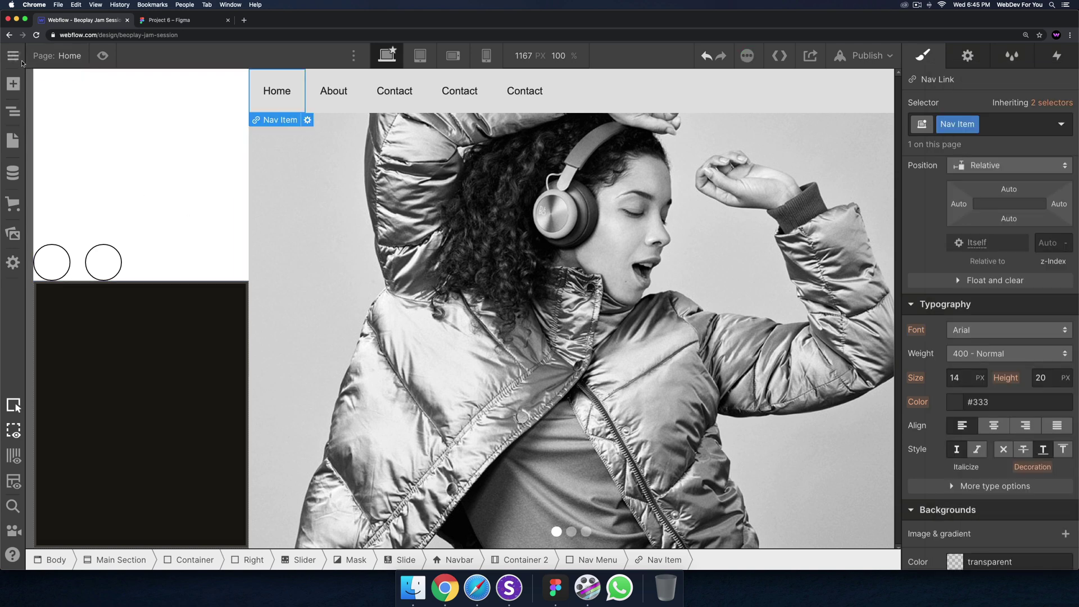
pyautogui.moveTo(13, 56)
pyautogui.click(77, 94)
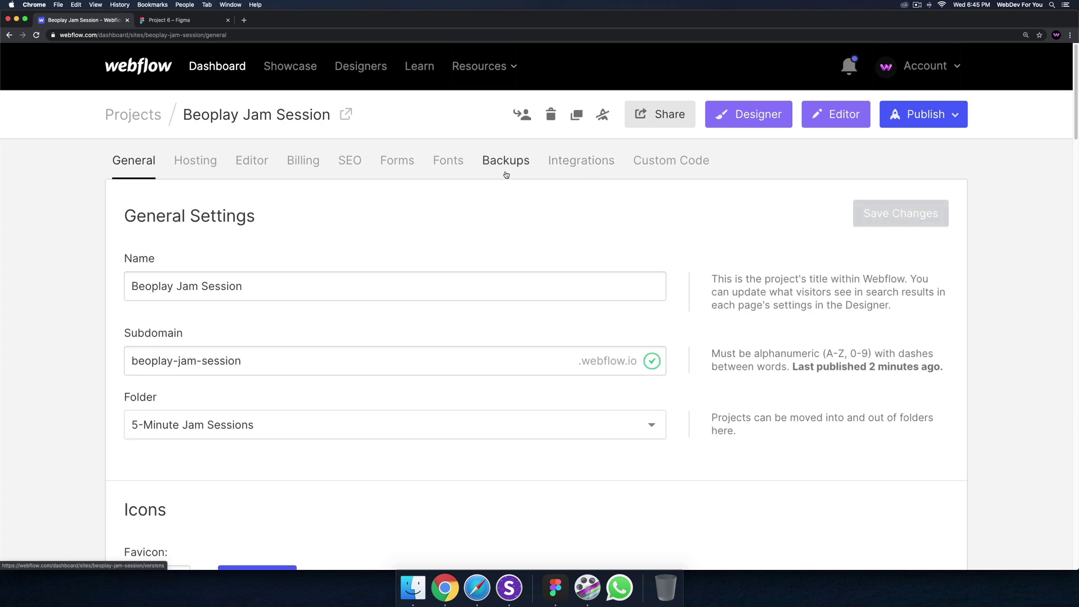
# Show the Fonts settings and browse the Google font list
pyautogui.click(448, 160)
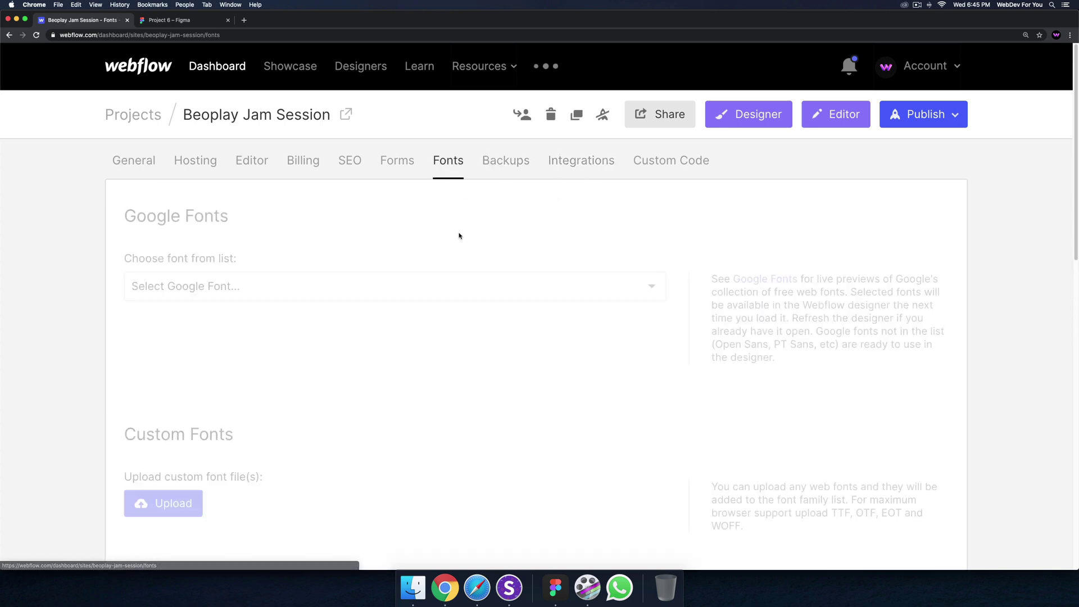
pyautogui.scroll(-3, 457, 234)
pyautogui.click(249, 213)
pyautogui.scroll(-5, 256, 282)
pyautogui.scroll(-15, 254, 310)
pyautogui.click(764, 317)
pyautogui.scroll(-3, 763, 316)
pyautogui.scroll(3, 763, 316)
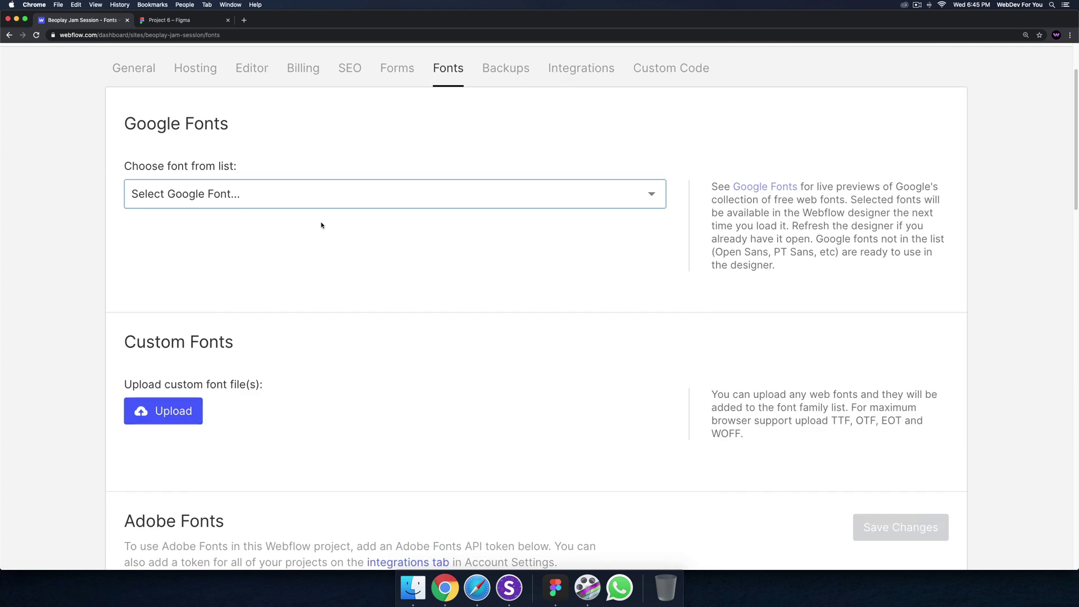
# Add Google font Rubik with weights 300, 500, 700 and 900, then reopen the Designer
pyautogui.click(321, 197)
pyautogui.scroll(-20, 229, 392)
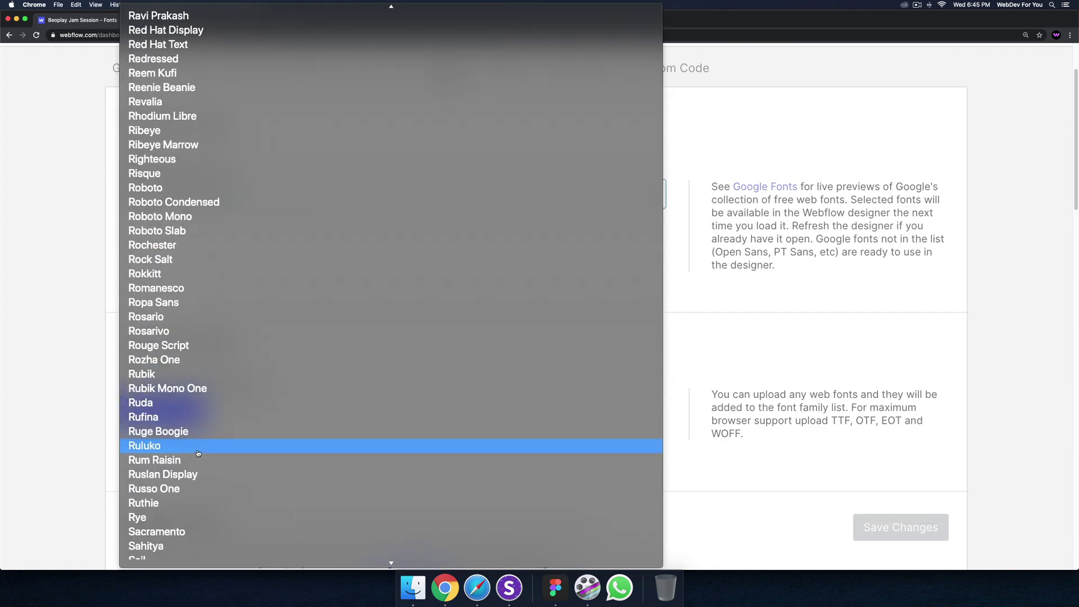
pyautogui.scroll(-1, 198, 453)
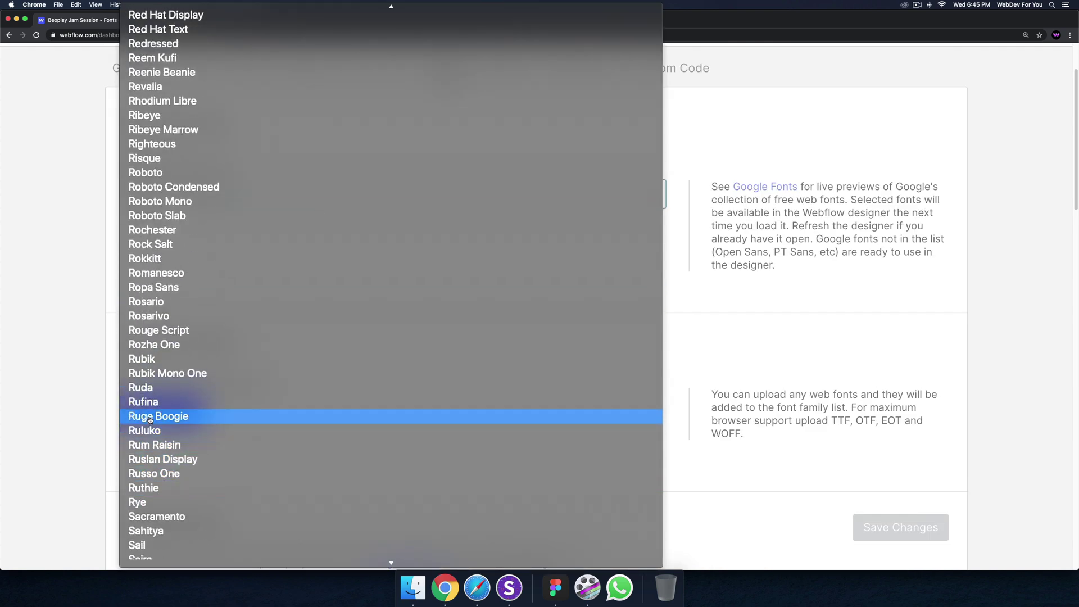
pyautogui.click(151, 359)
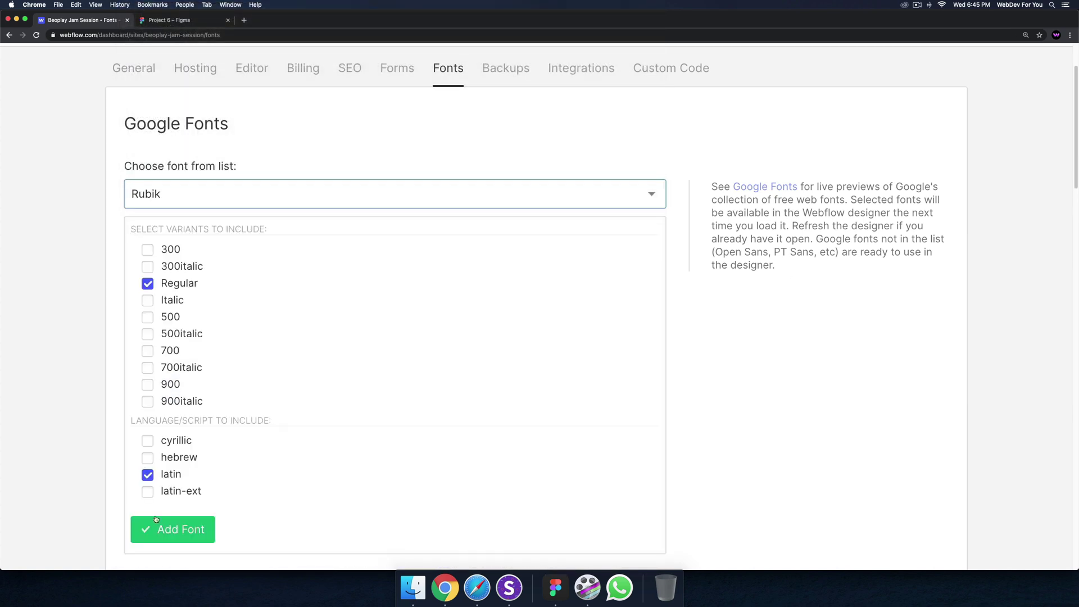
pyautogui.click(148, 317)
pyautogui.click(147, 249)
pyautogui.click(148, 350)
pyautogui.click(148, 385)
pyautogui.click(170, 530)
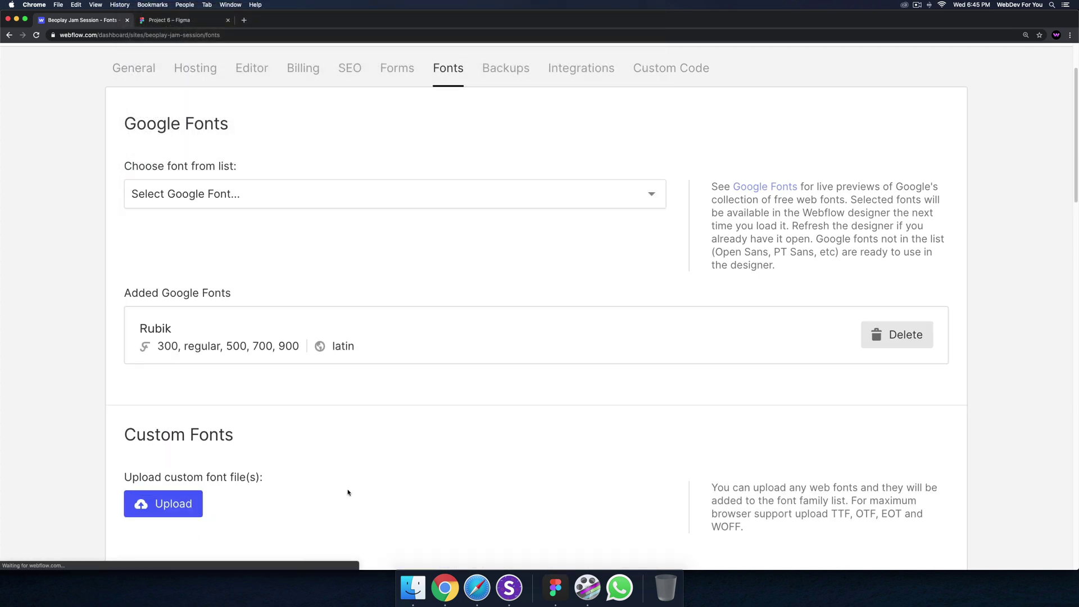
pyautogui.scroll(2, 535, 359)
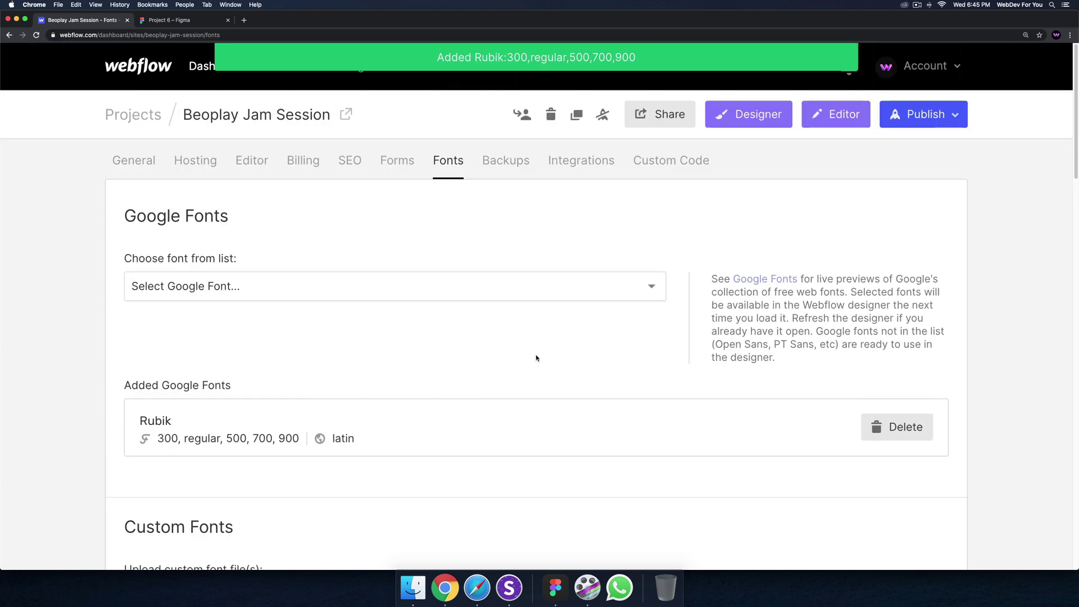
pyautogui.click(742, 115)
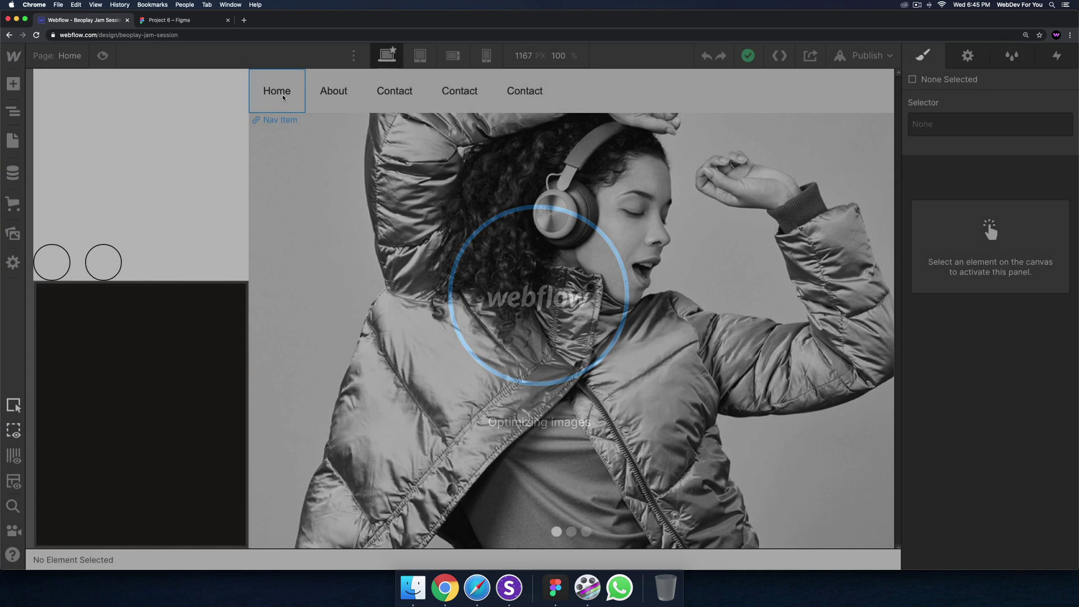
# Set the Home nav link's font to Rubik at 700 bold weight
pyautogui.click(283, 98)
pyautogui.scroll(-10, 983, 382)
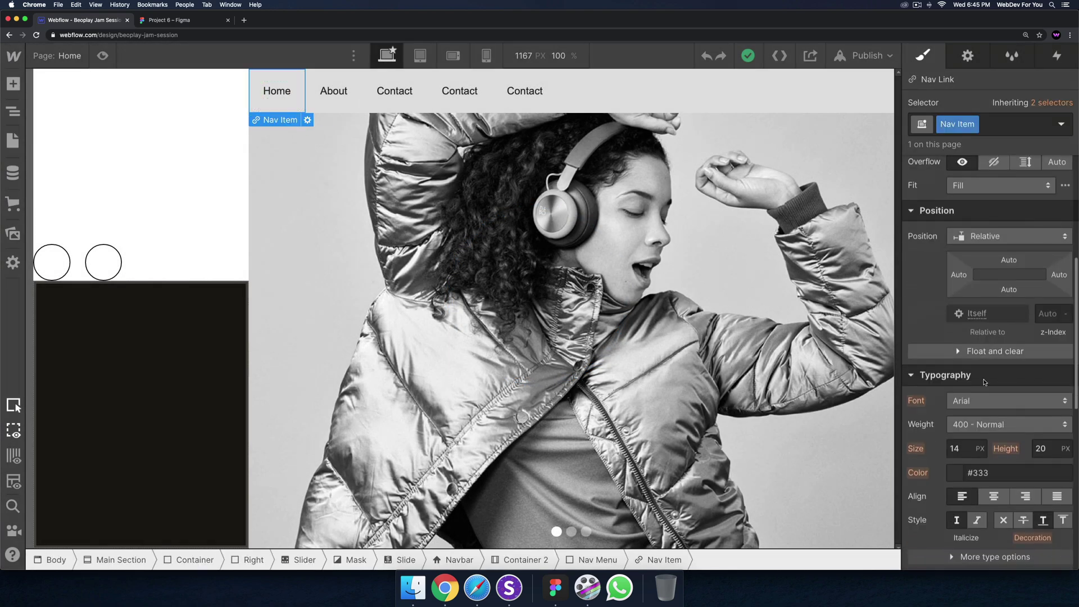
pyautogui.click(980, 398)
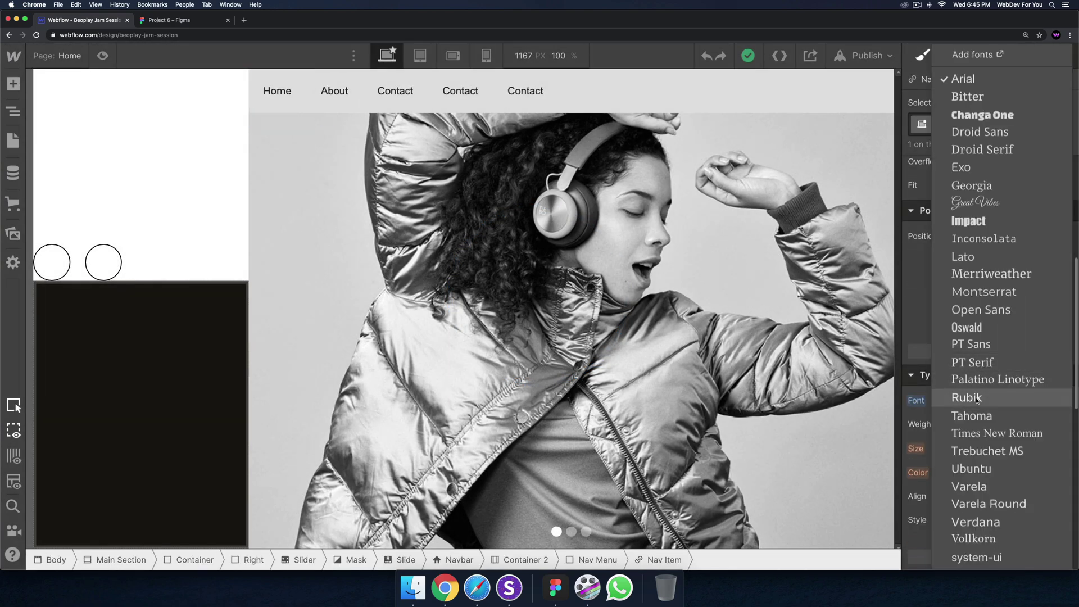
pyautogui.click(976, 398)
pyautogui.scroll(-1, 987, 397)
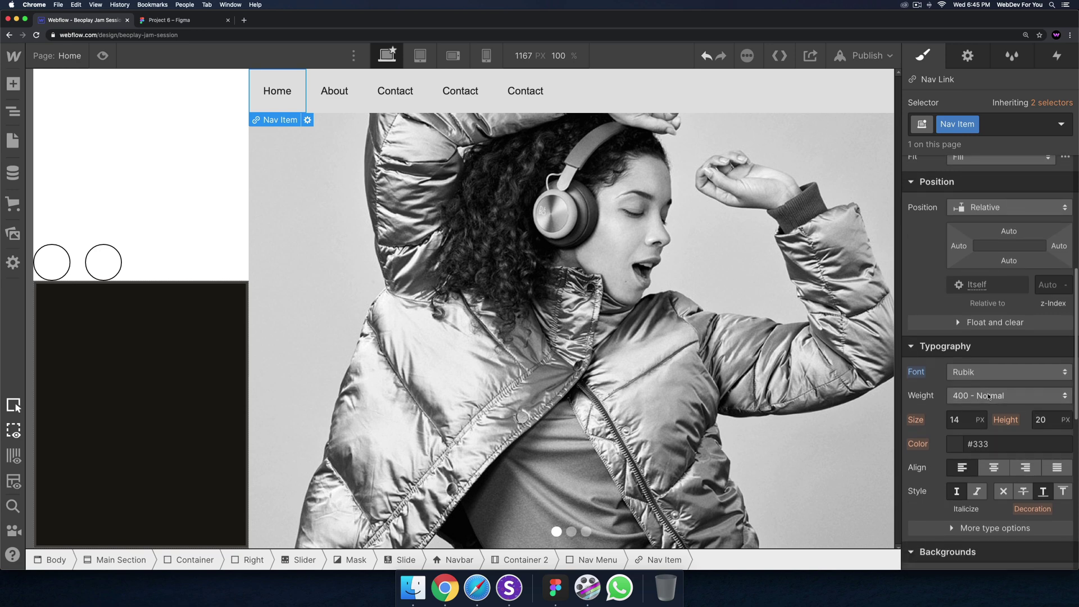
pyautogui.click(988, 396)
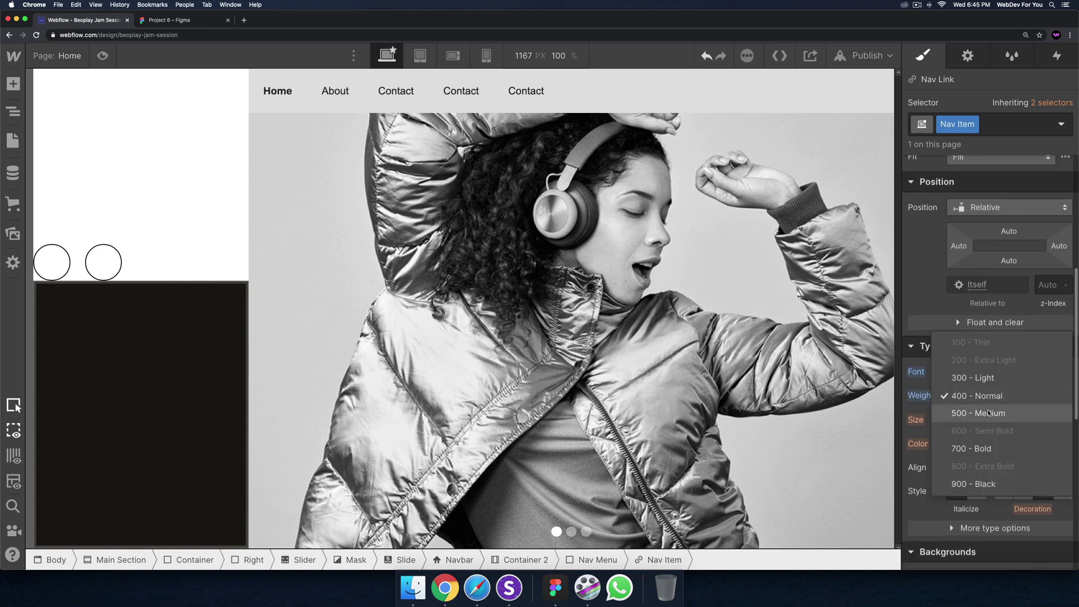
pyautogui.click(974, 448)
# Apply the Nav Item class to the About link and the first Contact link
pyautogui.click(328, 106)
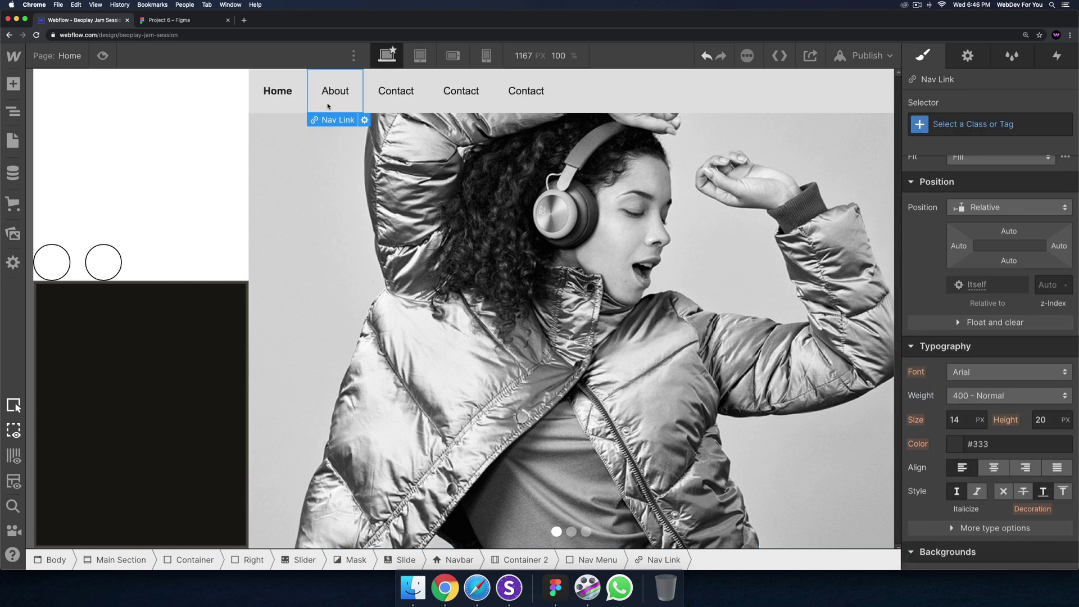
pyautogui.click(983, 122)
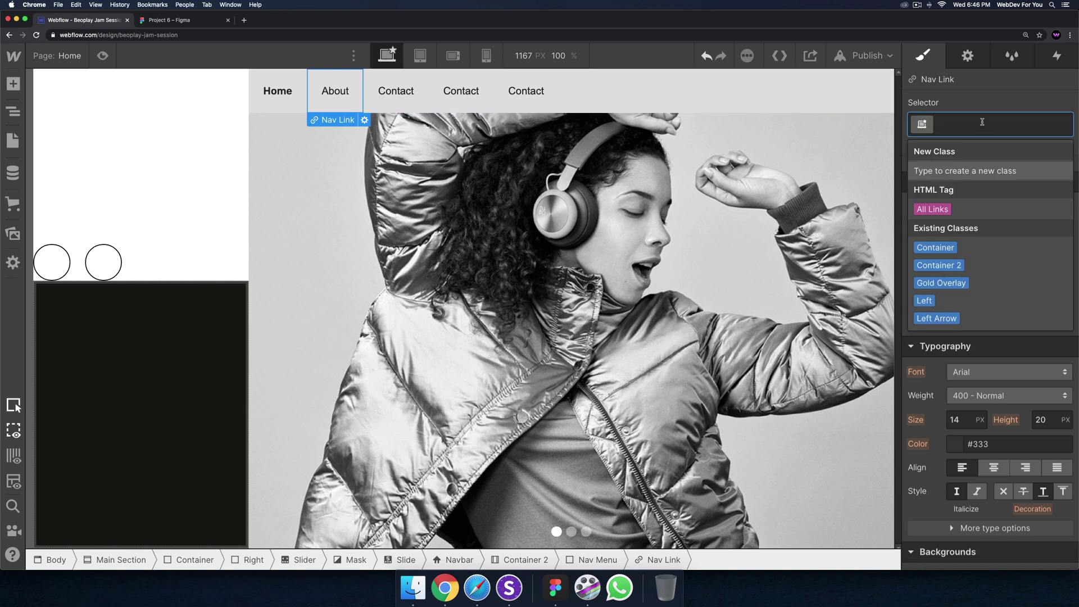
pyautogui.write('Nav Item')
pyautogui.press('Return')
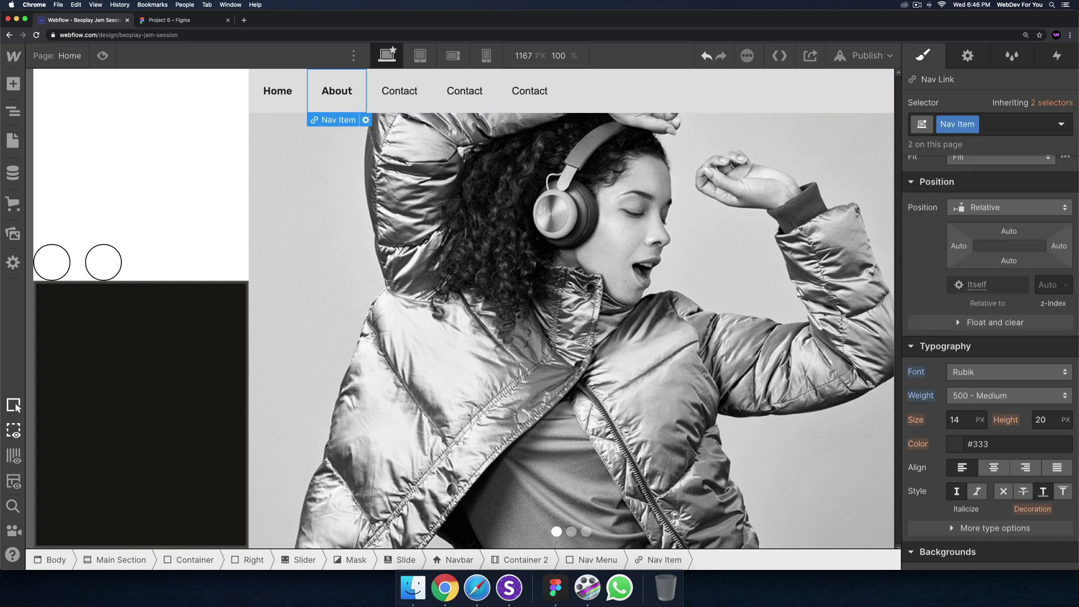
pyautogui.click(381, 102)
pyautogui.click(982, 122)
pyautogui.write('Nav It')
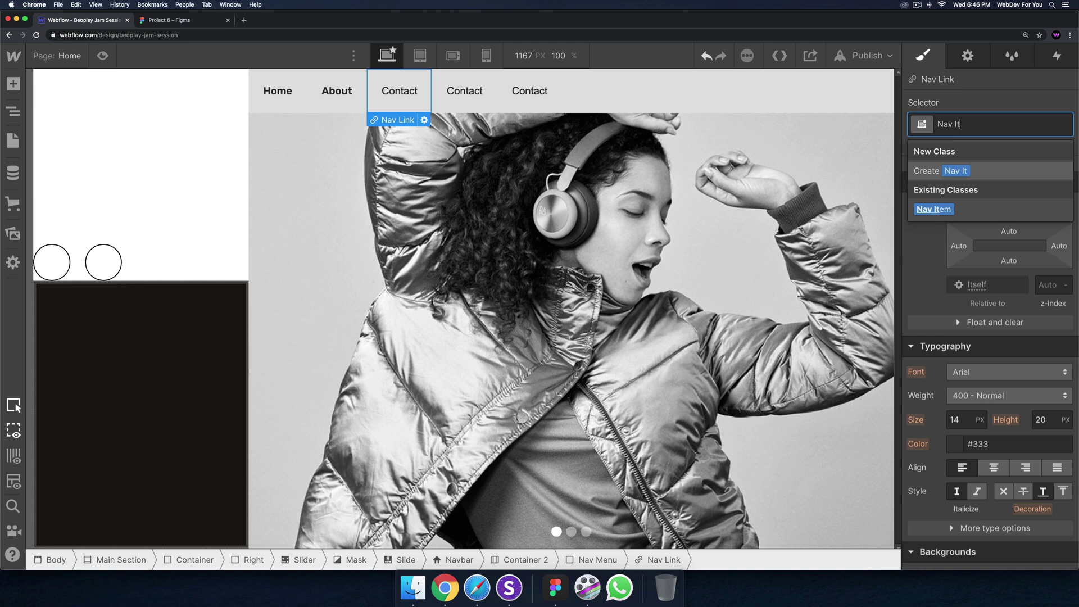
pyautogui.press('Return')
# Apply Nav Item to the remaining two Contact links, then compare with the Figma design
pyautogui.click(470, 103)
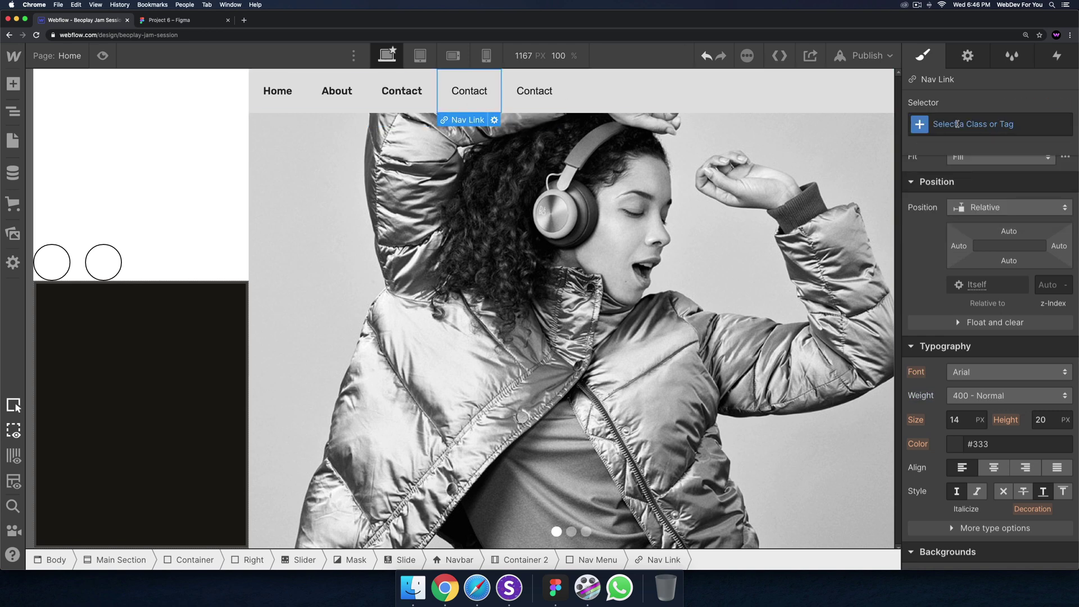
pyautogui.press('super+Return')
pyautogui.write('Nav Item')
pyautogui.press('Return')
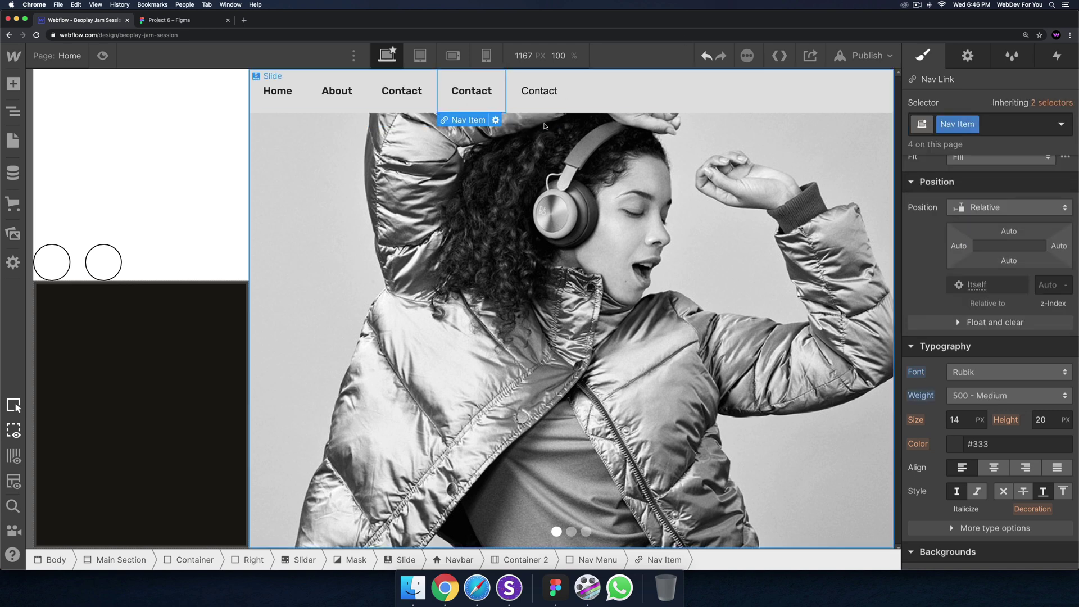
pyautogui.click(539, 92)
pyautogui.click(970, 128)
pyautogui.write('Nav Item')
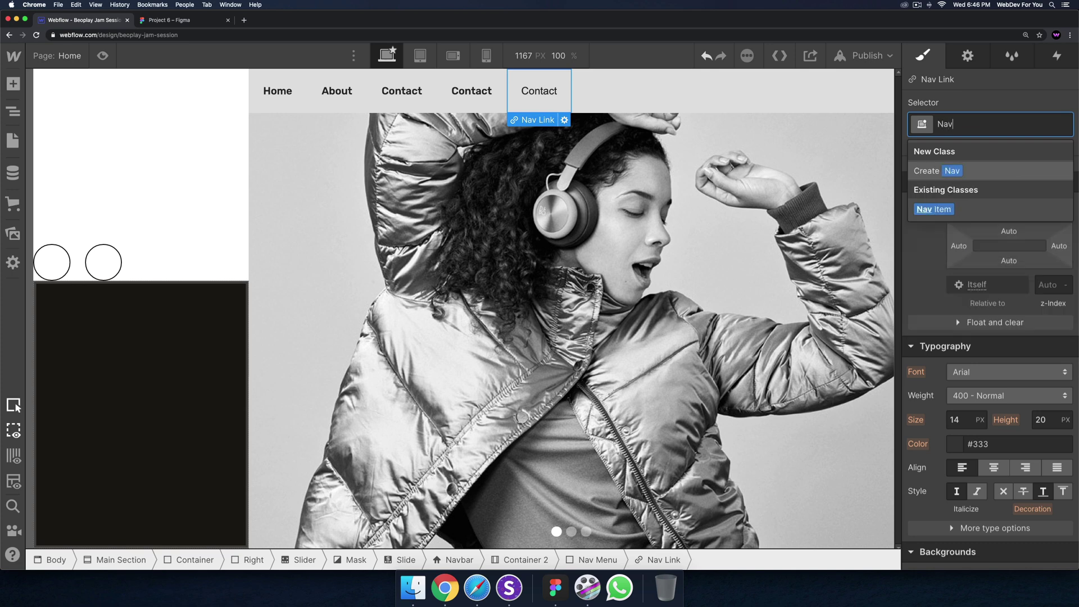
pyautogui.press('Return')
pyautogui.click(278, 90)
pyautogui.click(188, 22)
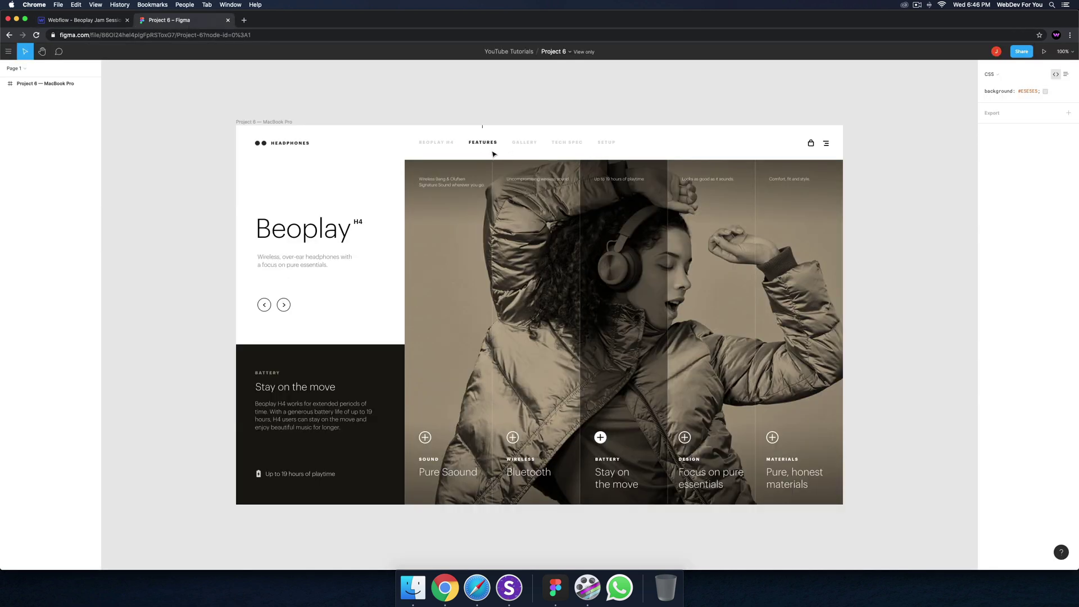
# Relabel the Home and About links 'Beoplay H4' and 'Features' per the Figma menu
pyautogui.click(100, 22)
pyautogui.doubleClick(282, 90)
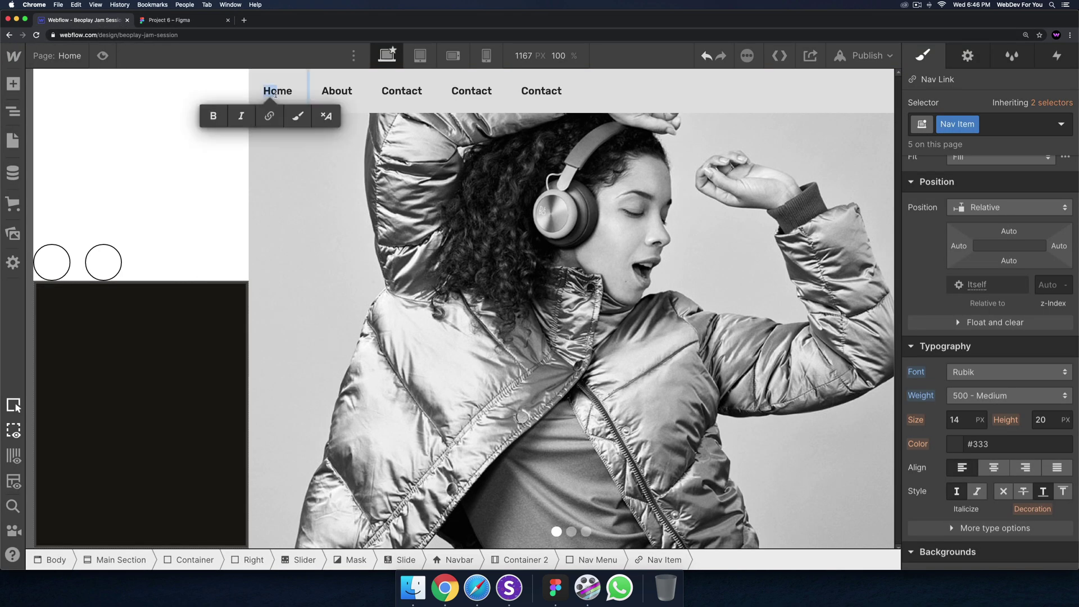
pyautogui.write('Beoplay H4')
pyautogui.click(169, 22)
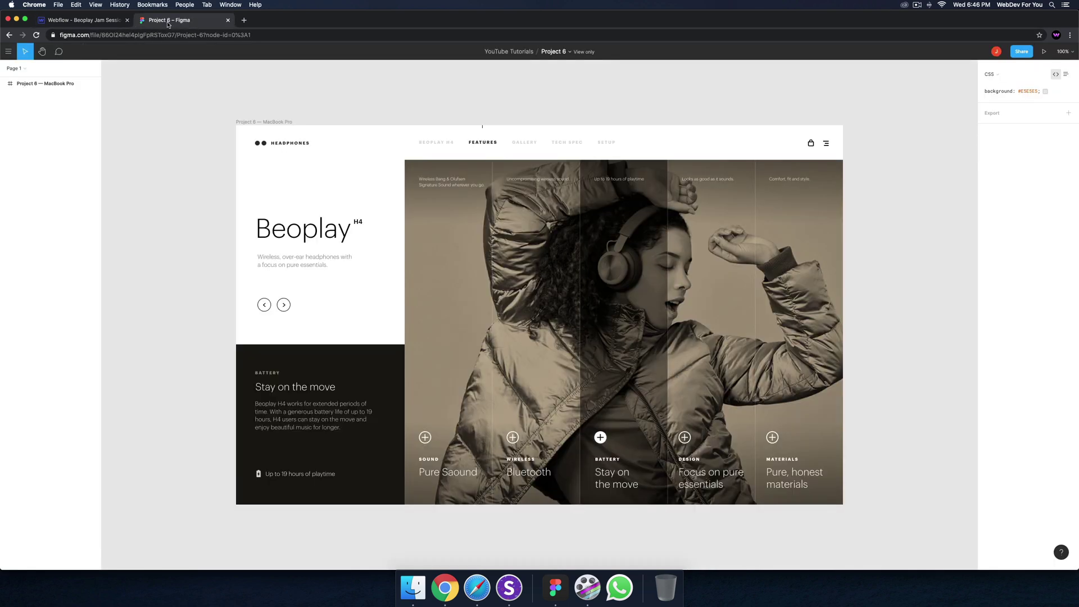
pyautogui.click(91, 22)
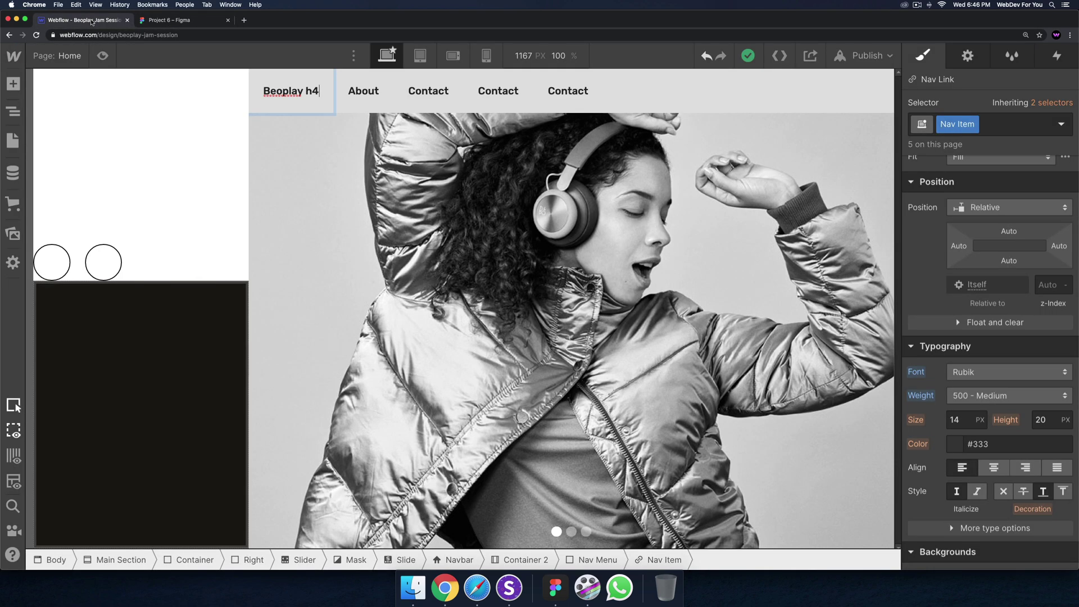
pyautogui.doubleClick(370, 91)
pyautogui.write('Features')
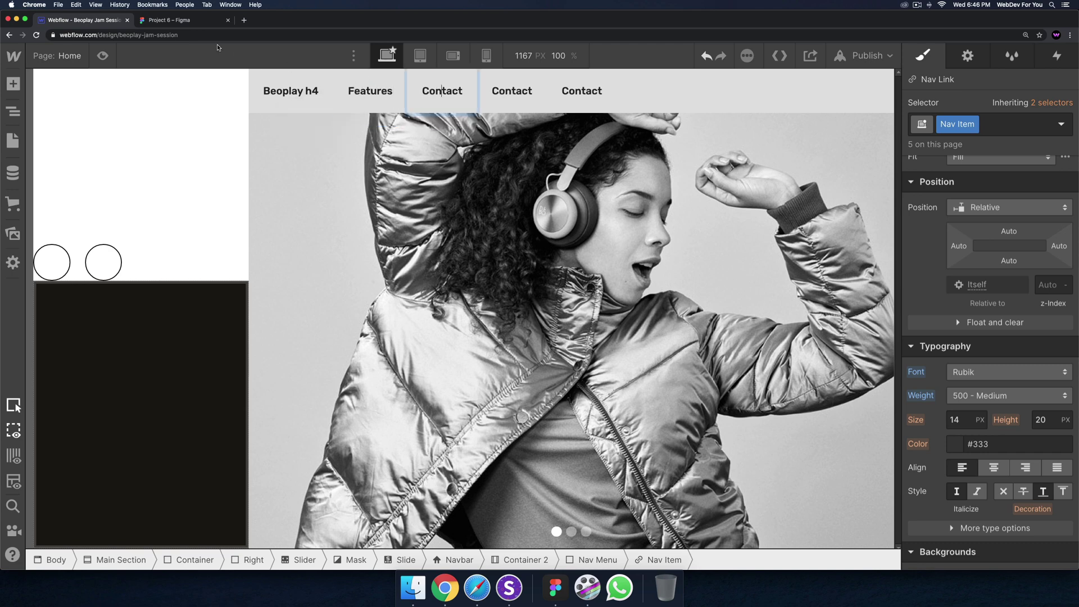
# Relabel the three Contact links 'Gallery', 'Tech Spec' and 'Setup'
pyautogui.click(168, 23)
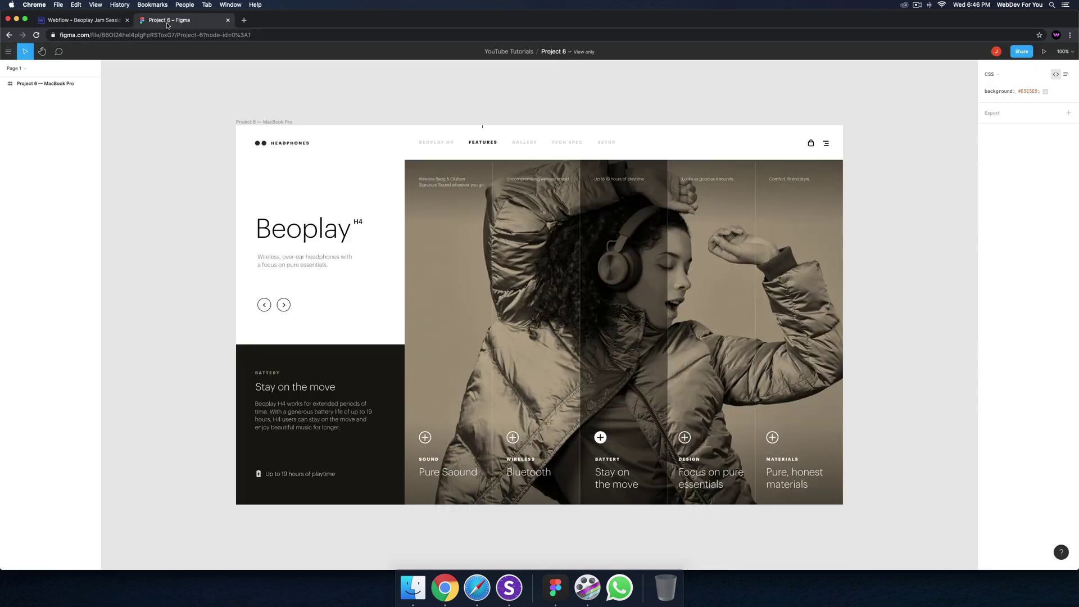
pyautogui.click(77, 21)
pyautogui.doubleClick(443, 90)
pyautogui.write('Gallery')
pyautogui.doubleClick(481, 90)
pyautogui.write('Tecg')
pyautogui.press('BackSpace')
pyautogui.write('h Spec')
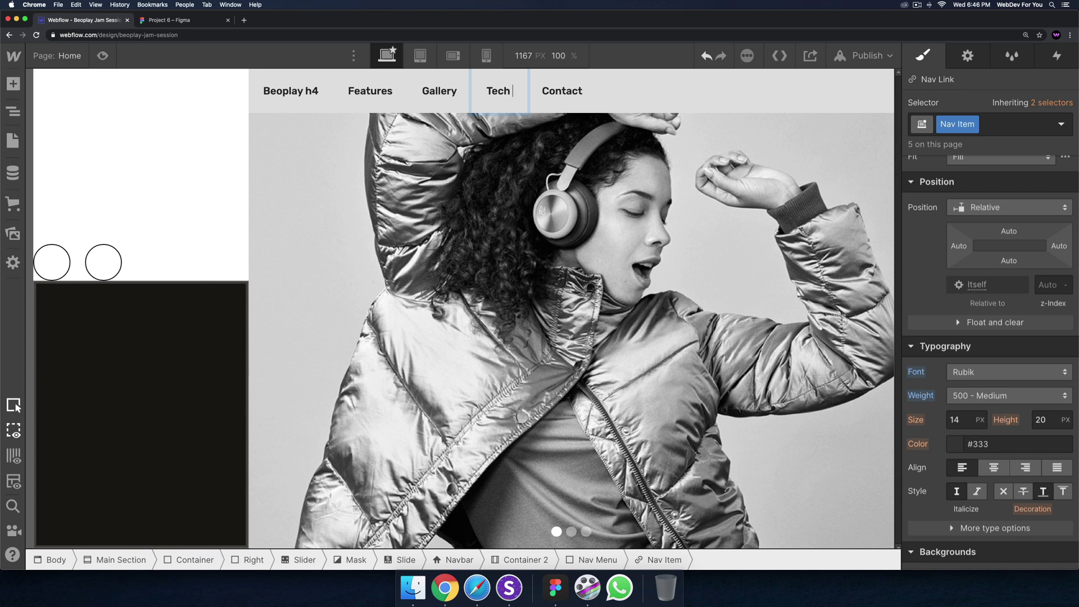
pyautogui.doubleClick(601, 104)
pyautogui.write('Setup')
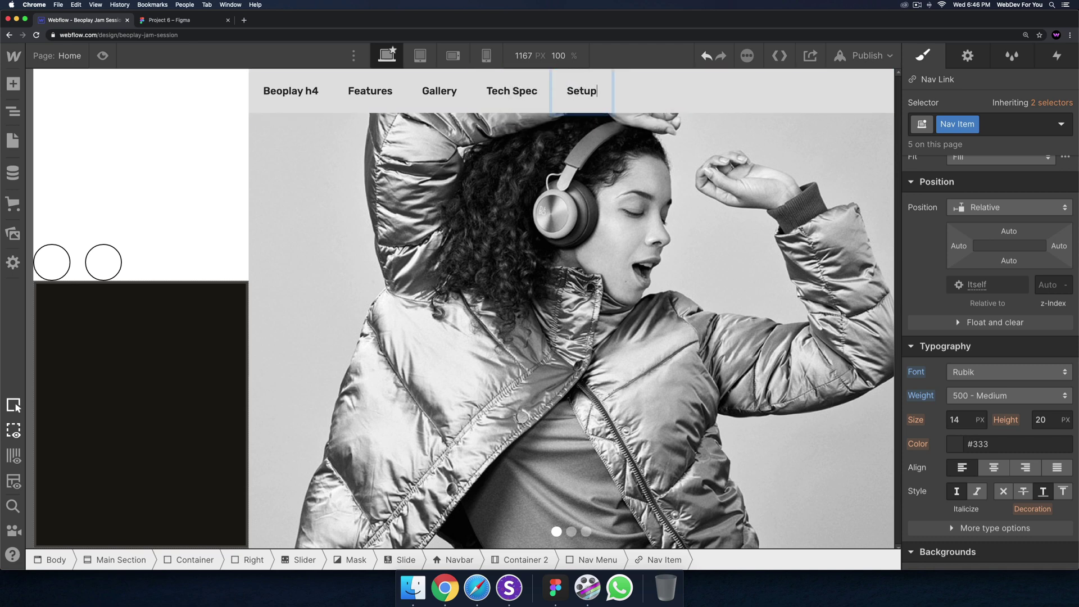
pyautogui.click(278, 79)
pyautogui.scroll(-3, 987, 450)
# Make the nav link labels uppercase using the extra typography options
pyautogui.click(987, 450)
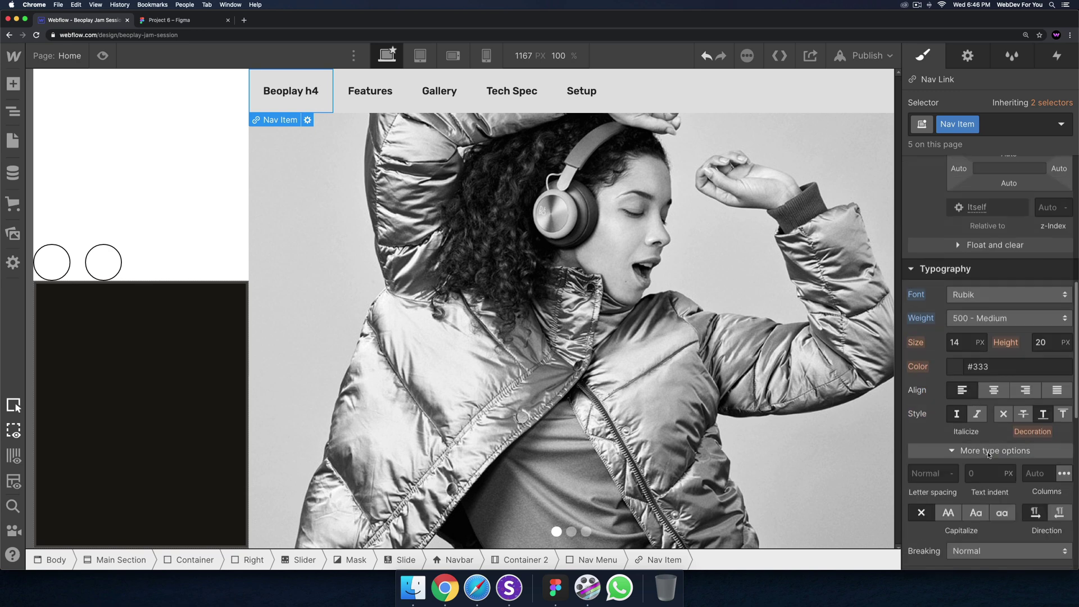
pyautogui.scroll(-1, 988, 452)
pyautogui.click(950, 494)
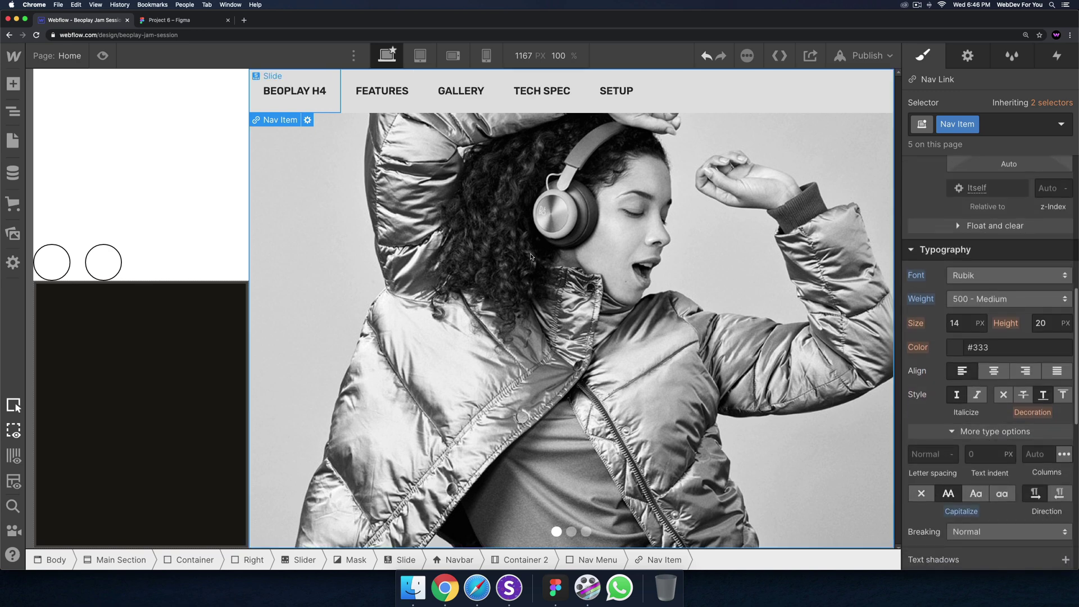
# Reduce the nav link font size to 10 px after previewing the page
pyautogui.scroll(1, 1012, 298)
pyautogui.click(958, 341)
pyautogui.press('Down')
pyautogui.press('Down')
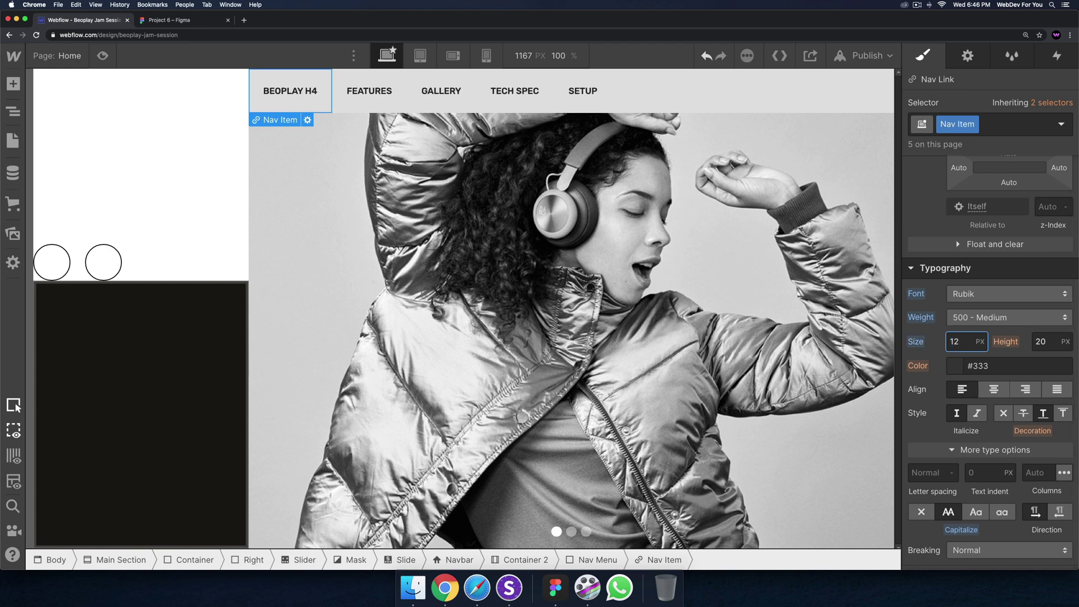
pyautogui.press('Up')
pyautogui.press('Up')
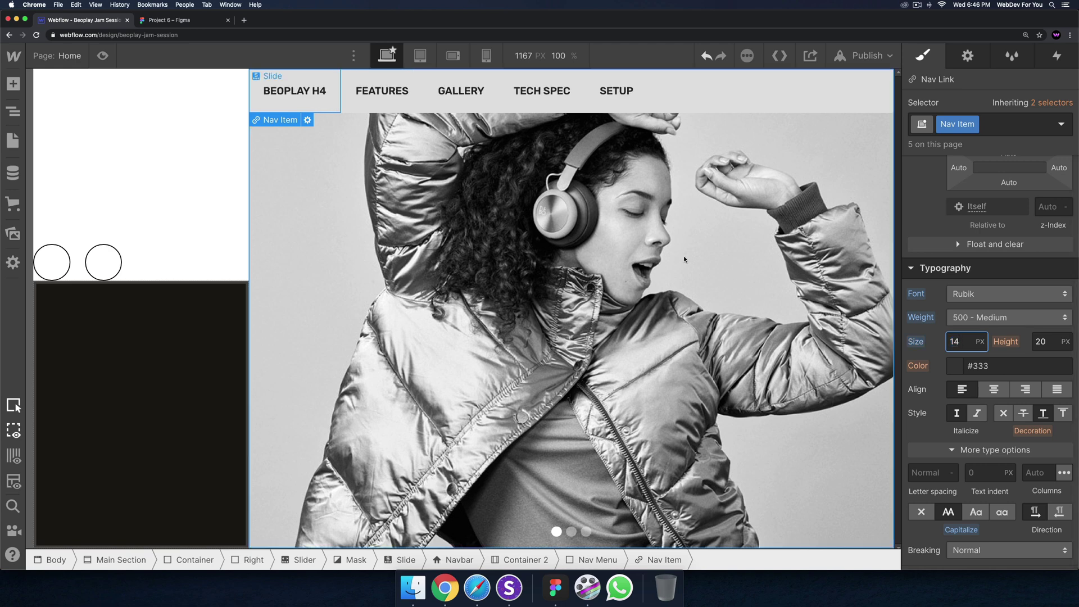
pyautogui.click(101, 56)
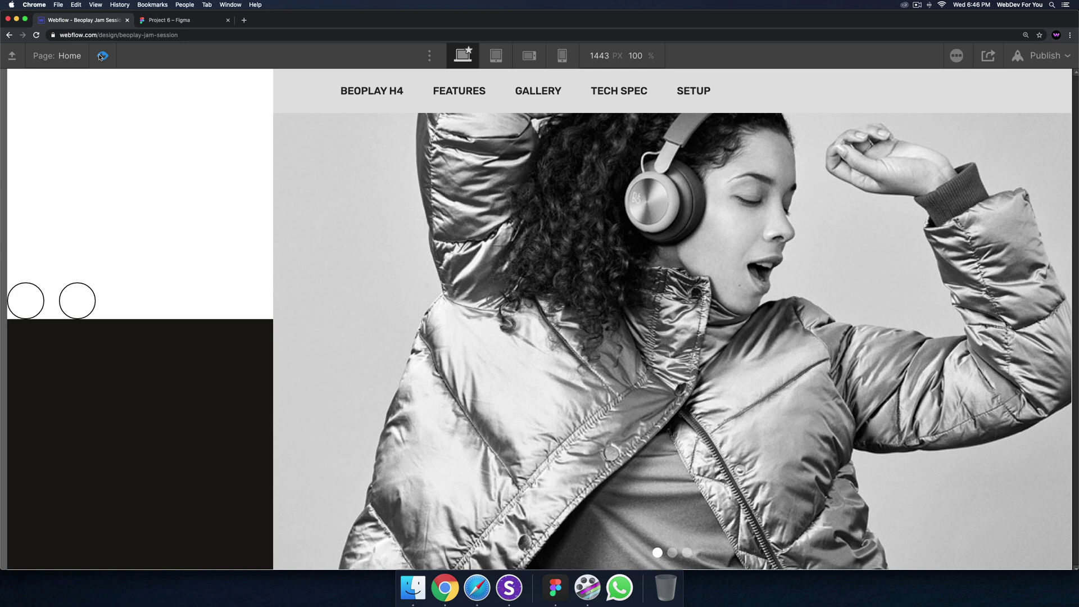
pyautogui.click(101, 56)
pyautogui.scroll(-7, 959, 358)
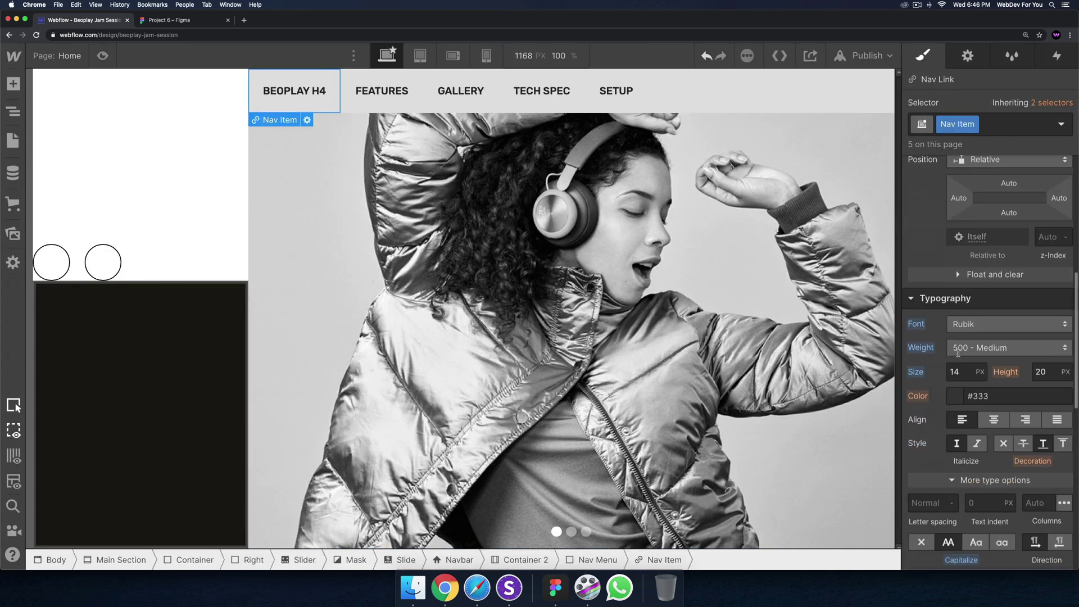
pyautogui.click(963, 354)
pyautogui.press('Down')
pyautogui.press('Down')
pyautogui.press('Down')
pyautogui.press('Down')
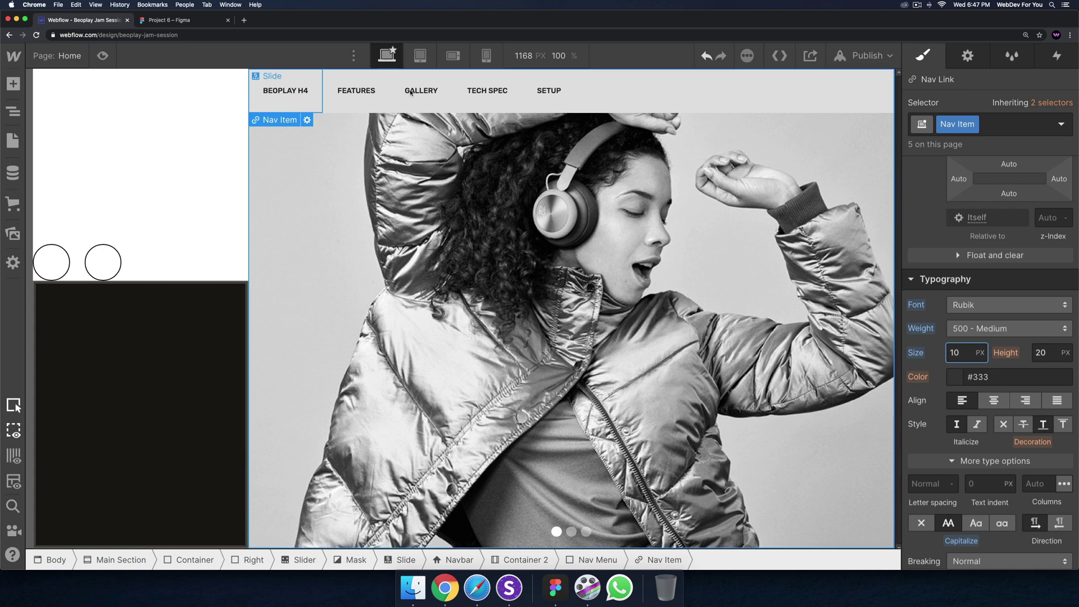
# Compare the nav text size with the Figma design, then select the navbar's inner container
pyautogui.click(177, 26)
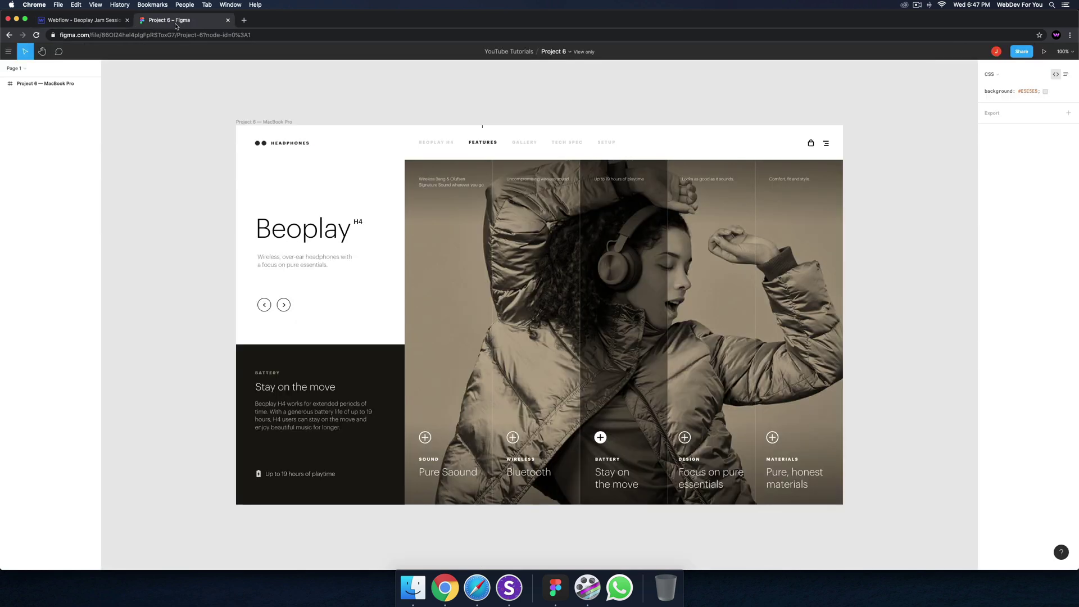
pyautogui.press('super+1')
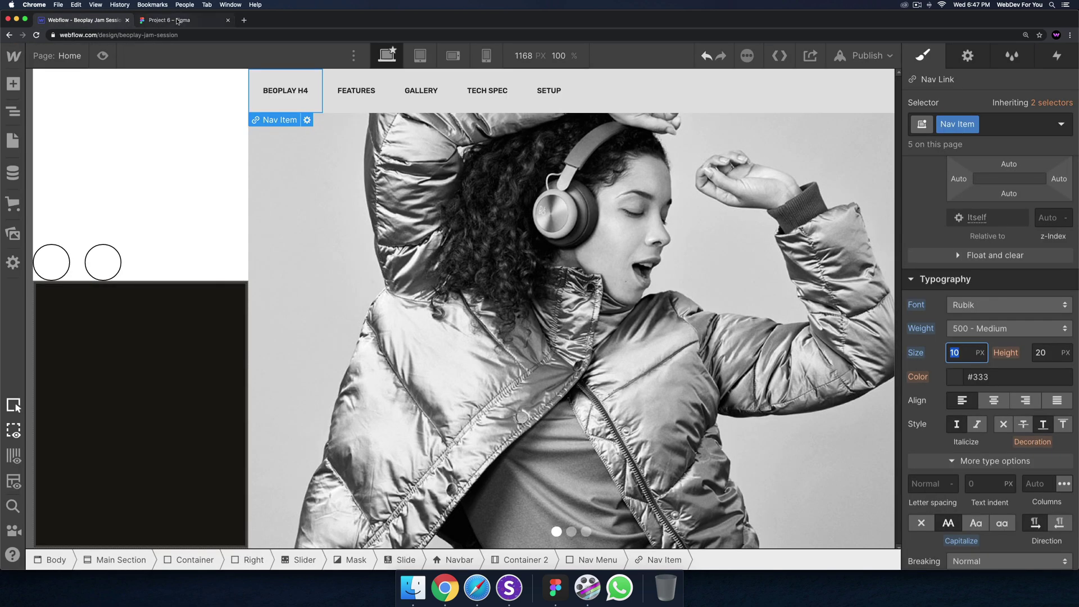
pyautogui.click(177, 22)
pyautogui.press('super+1')
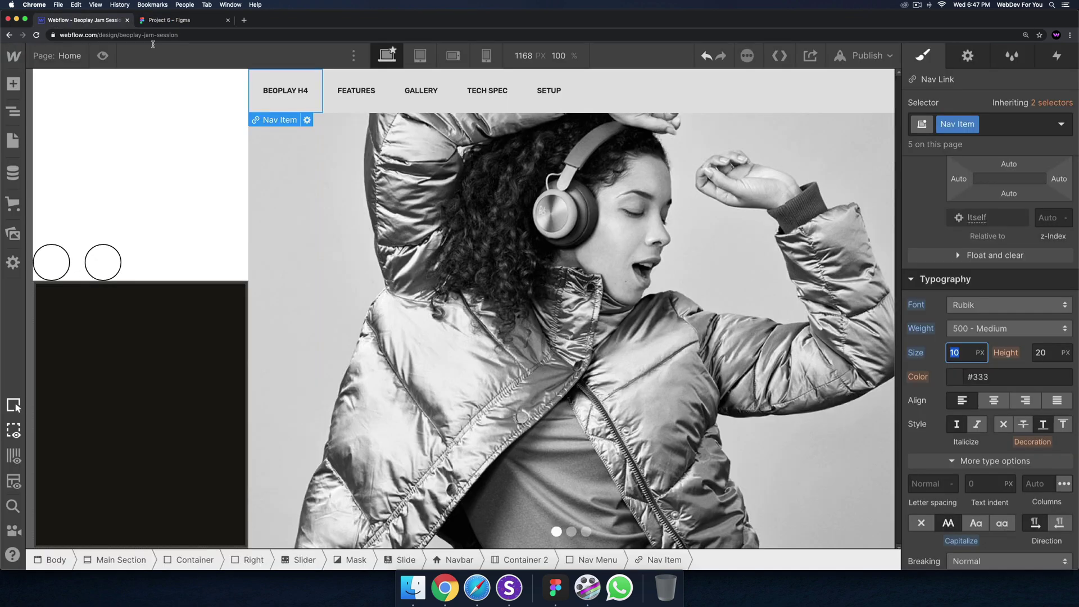
pyautogui.click(609, 96)
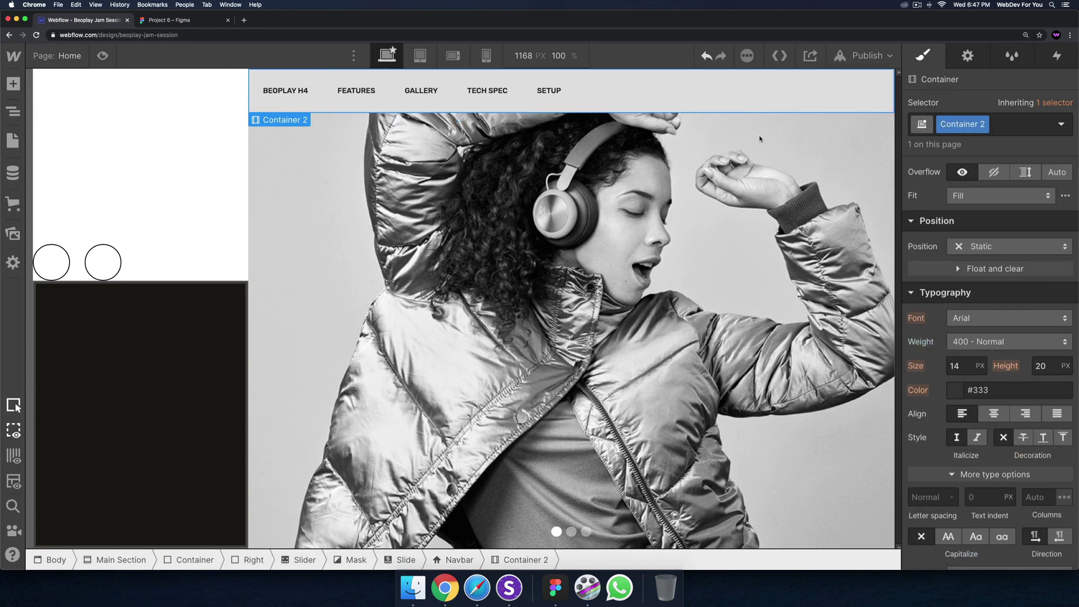
# Rename the navbar's inner container class to 'Navbar Container'
pyautogui.scroll(-5, 927, 311)
pyautogui.click(954, 127)
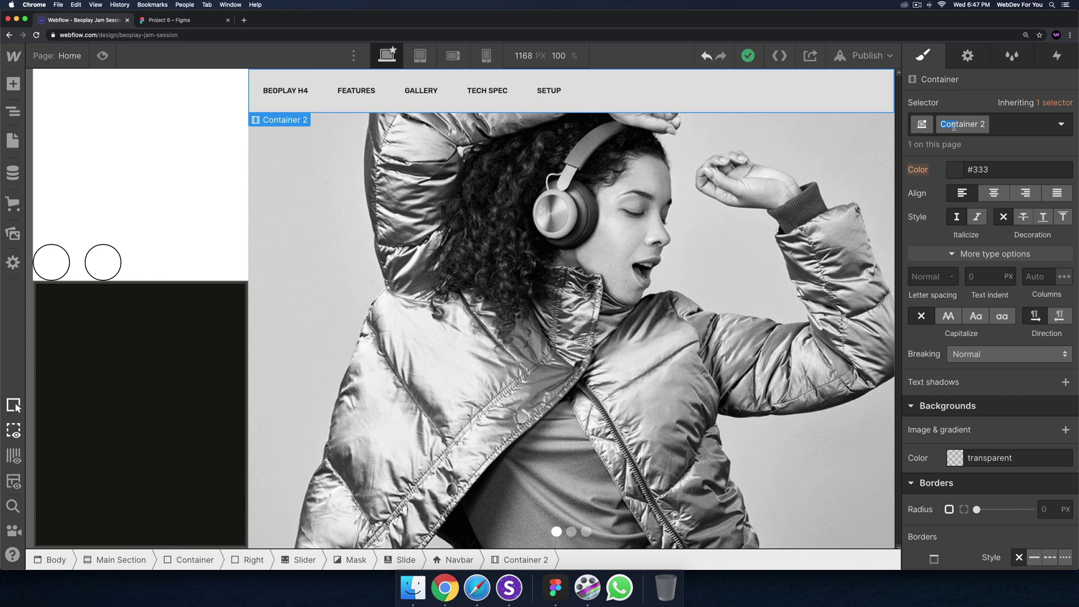
pyautogui.write('Navbar Conatine')
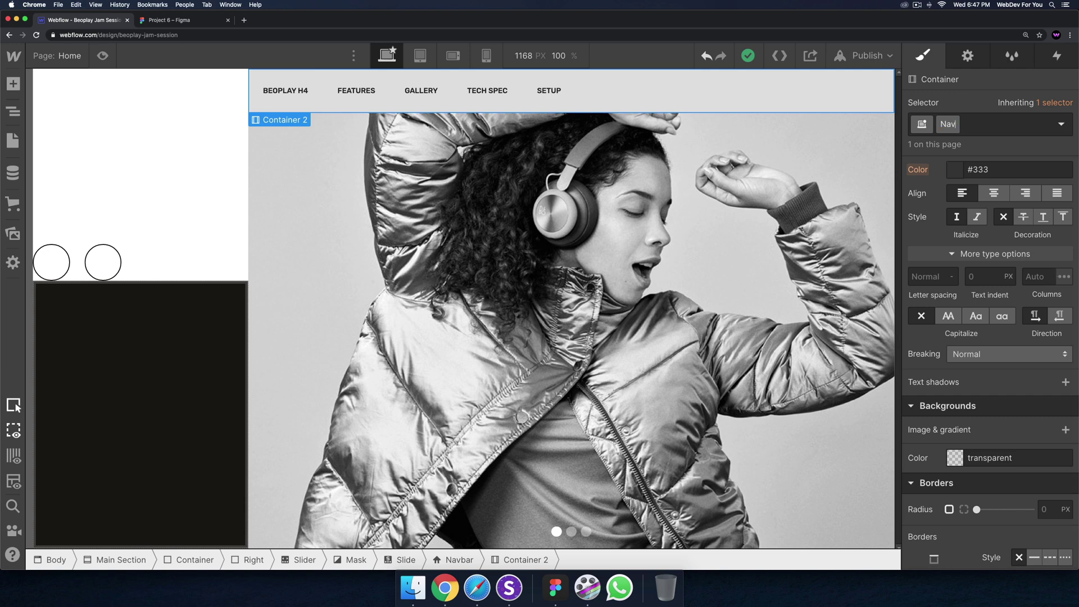
pyautogui.press('BackSpace')
pyautogui.press('BackSpace')
pyautogui.press('BackSpace')
pyautogui.press('BackSpace')
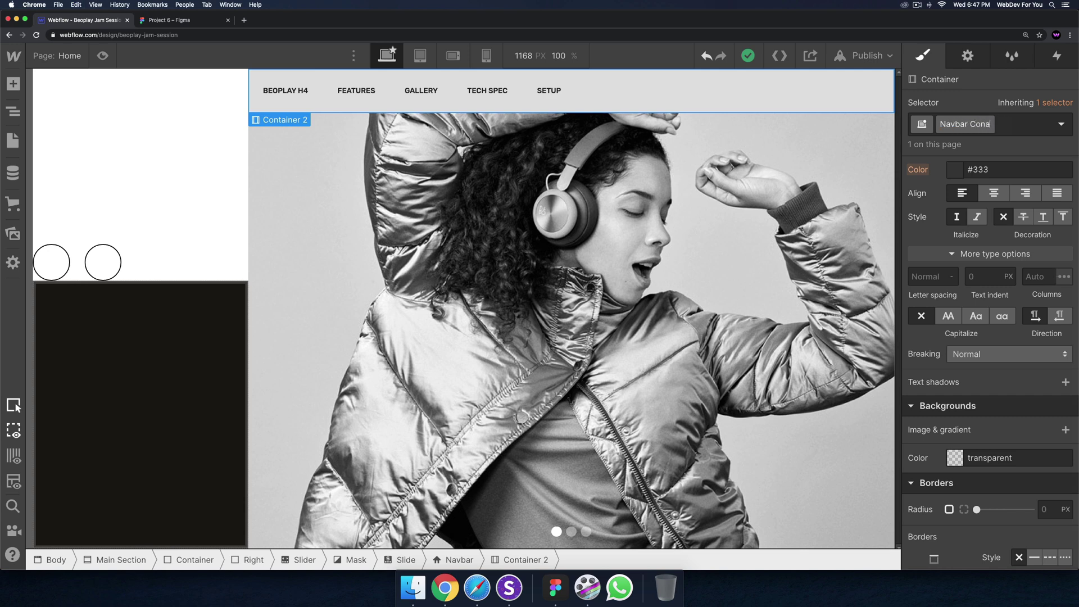
pyautogui.write('ainer')
pyautogui.press('Return')
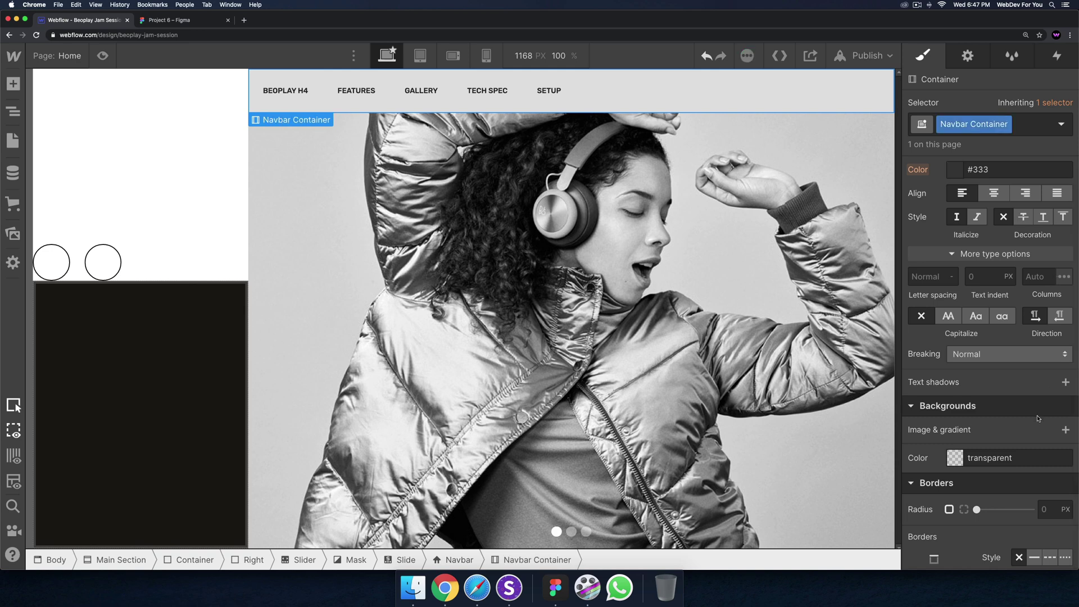
# Try a transparent Navbar background and inspect the container's background colour
pyautogui.scroll(-5, 1038, 418)
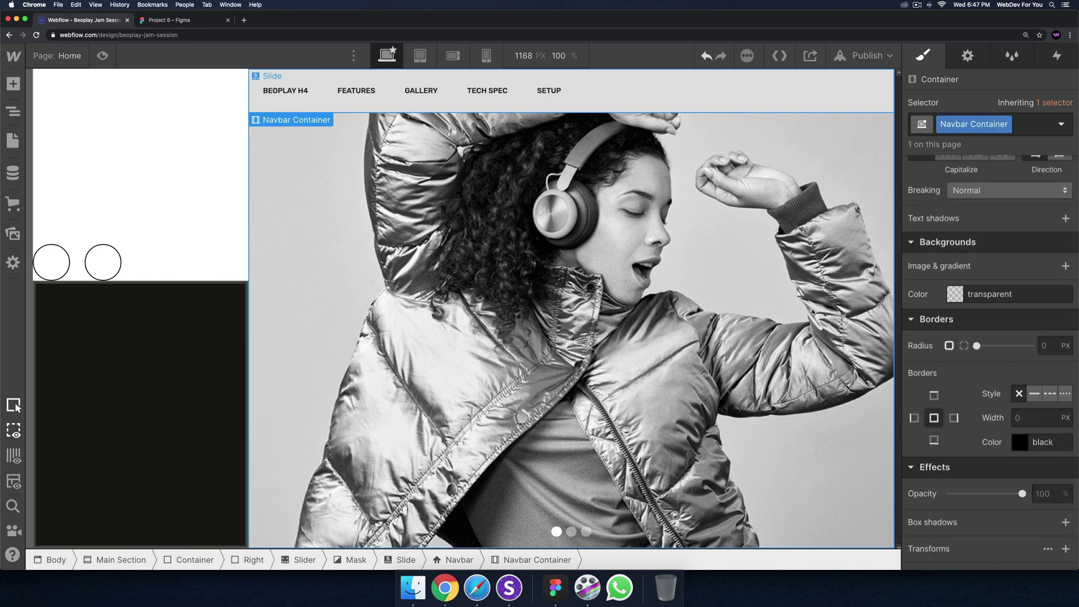
pyautogui.click(13, 110)
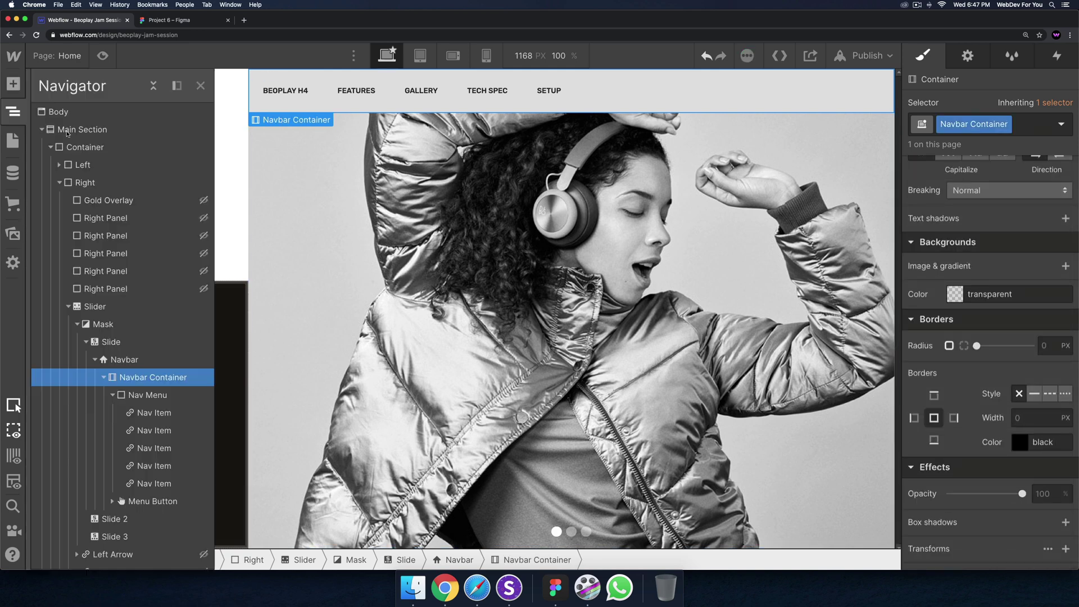
pyautogui.click(124, 359)
pyautogui.click(955, 282)
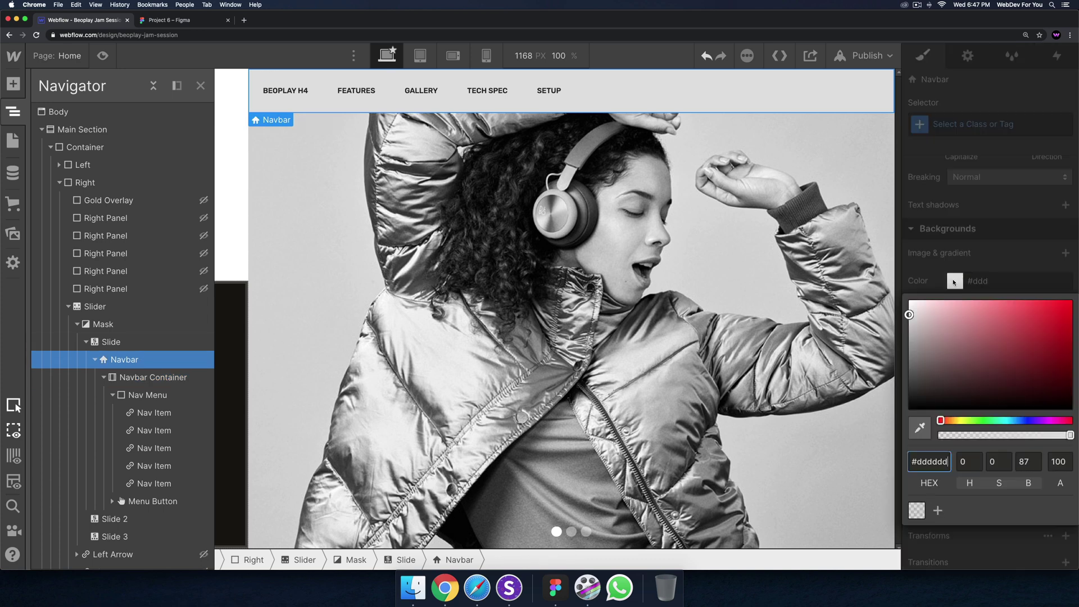
pyautogui.click(916, 509)
pyautogui.click(598, 222)
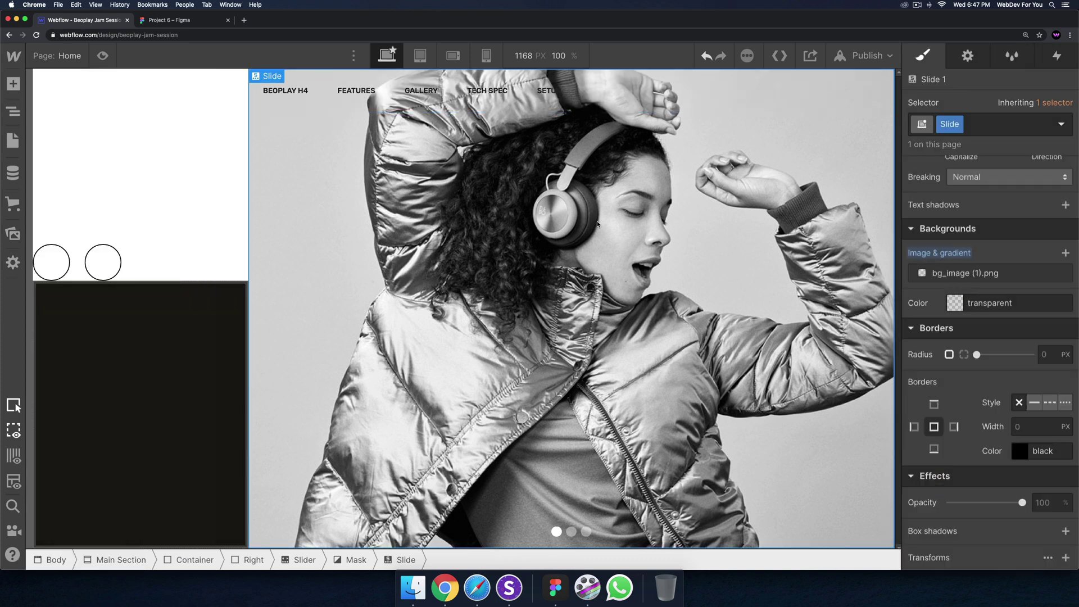
pyautogui.click(602, 100)
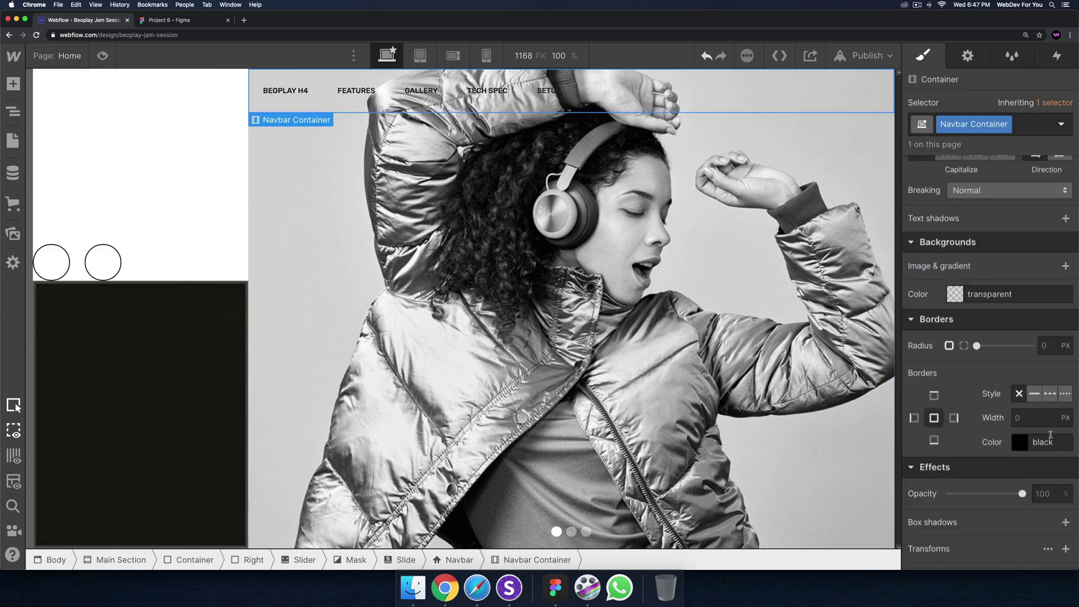
pyautogui.click(954, 295)
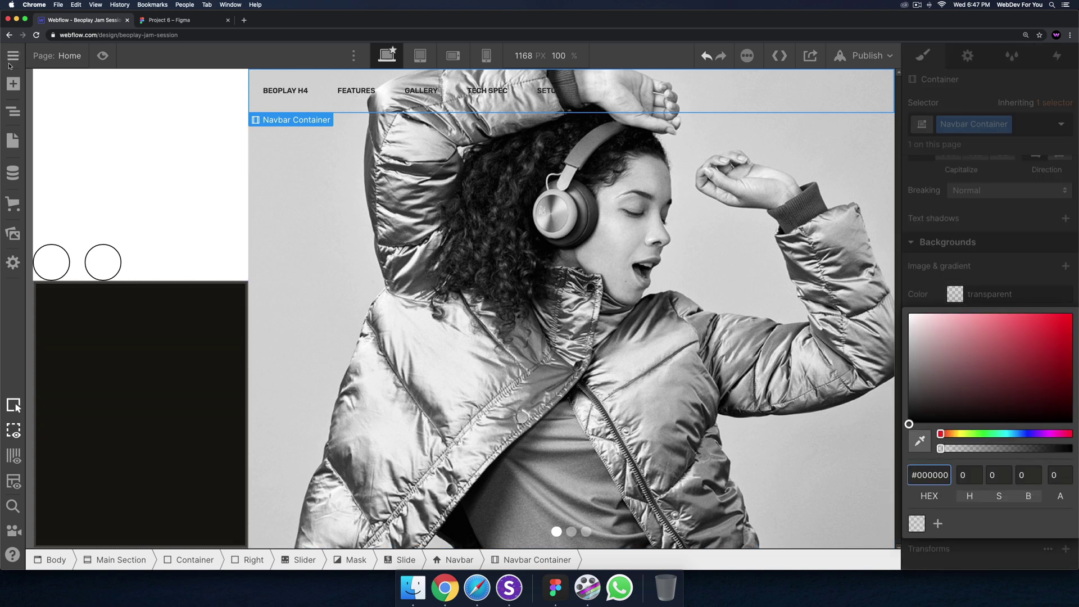
# Set the Navbar background colour to white (fff) and bring up the Figma design
pyautogui.click(13, 111)
pyautogui.click(124, 360)
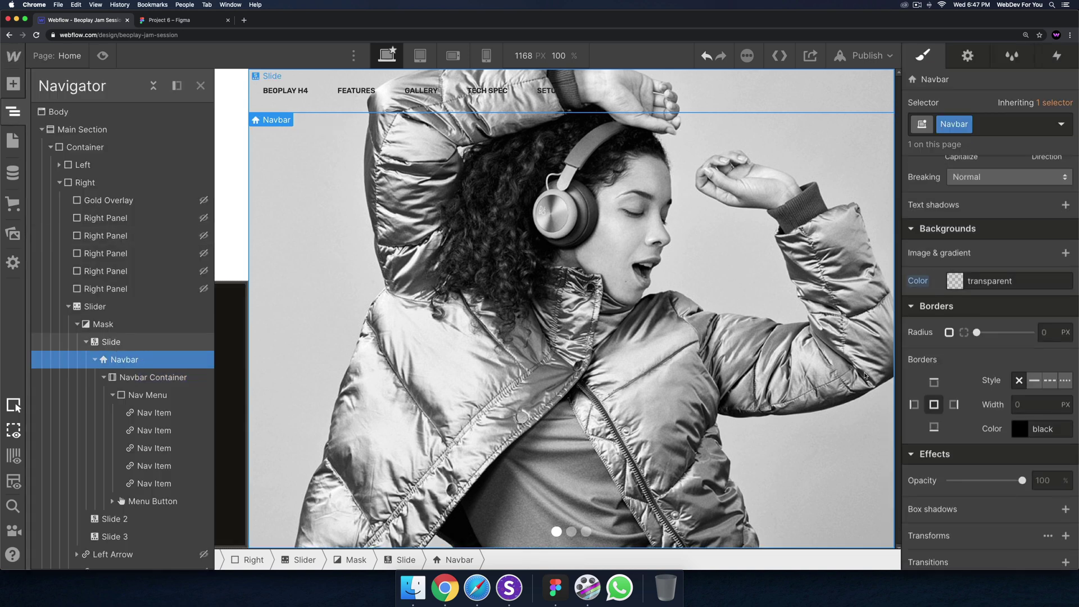
pyautogui.click(955, 281)
pyautogui.write('ffffff')
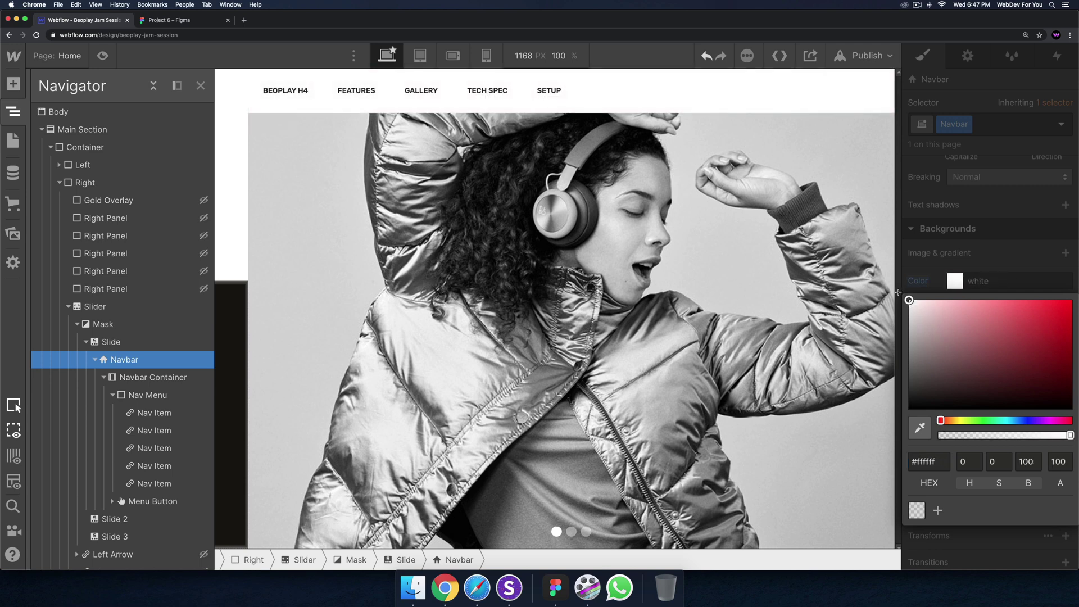
pyautogui.click(571, 201)
pyautogui.click(205, 20)
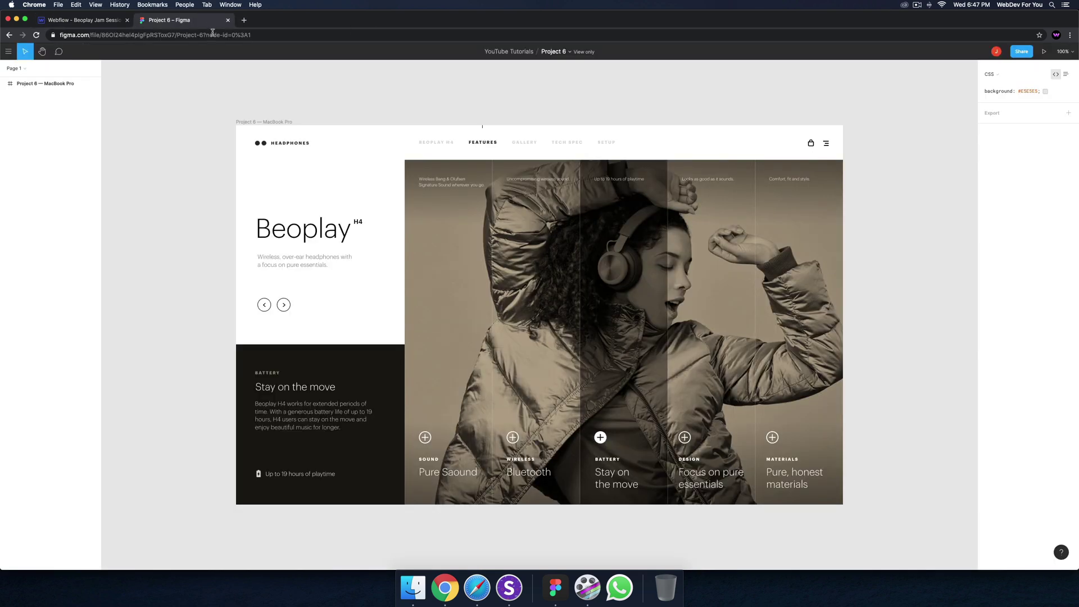
# Select Left Panel 1 in Webflow, glancing at the Figma design for reference
pyautogui.click(85, 20)
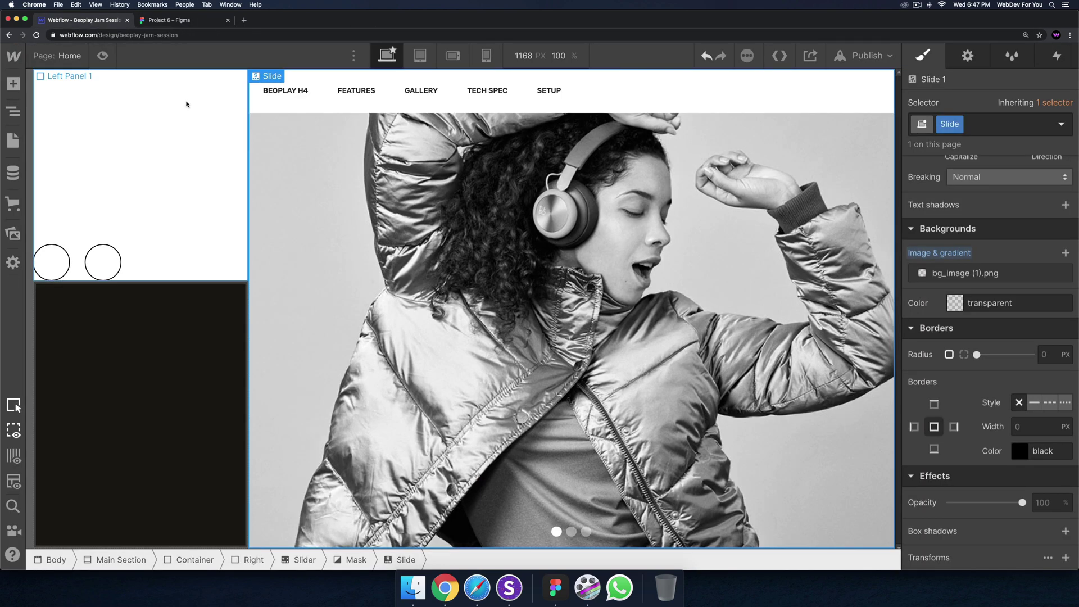
pyautogui.click(214, 100)
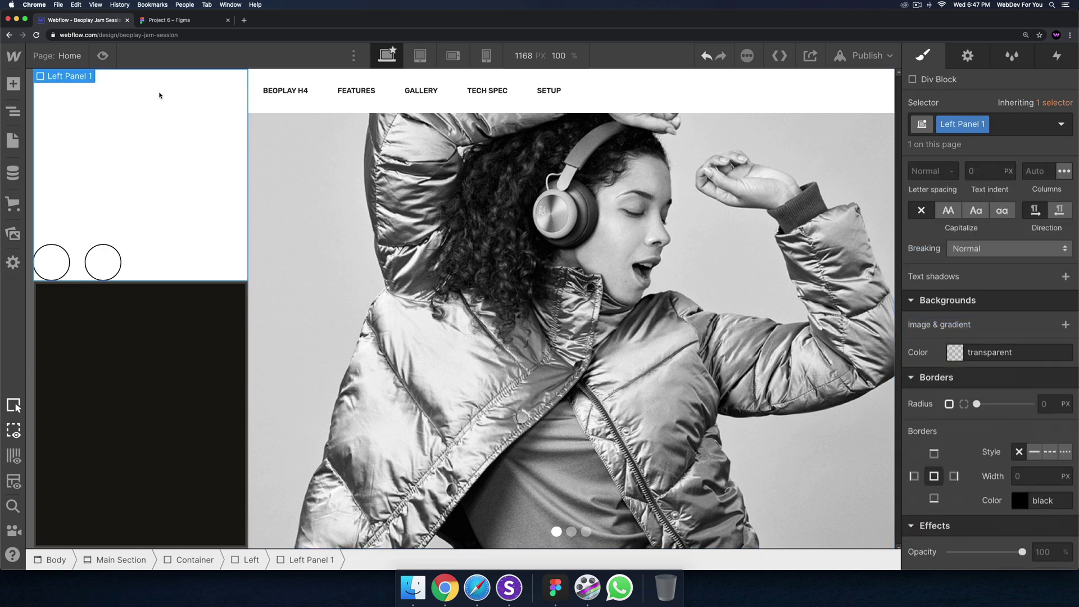
pyautogui.press('a')
pyautogui.press('a')
pyautogui.click(175, 21)
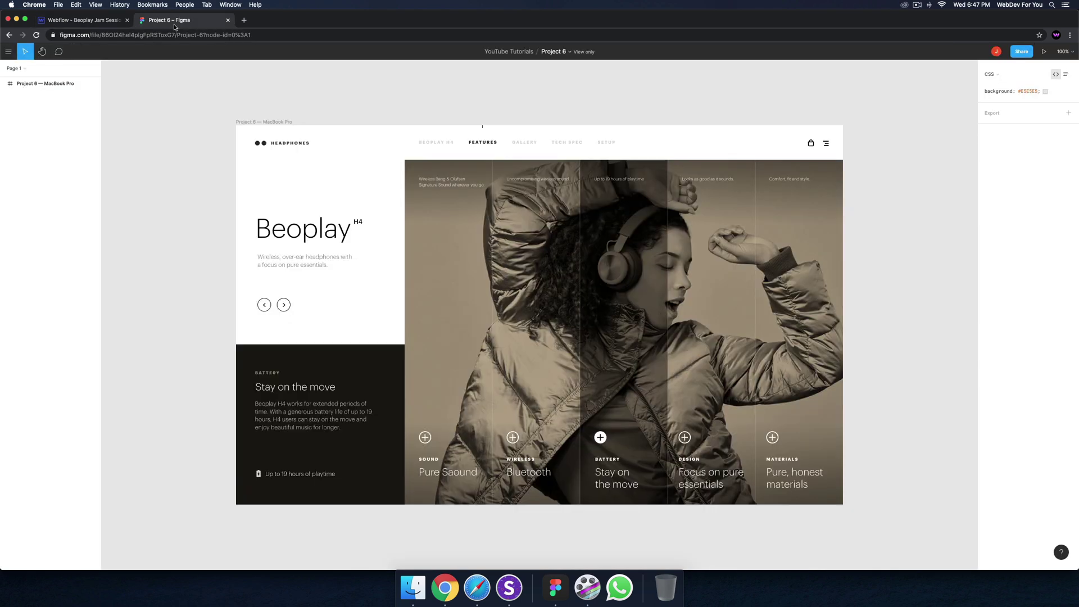
pyautogui.click(100, 21)
# Insert a Div Block into Left Panel 1 via Quick Find and set Display to Flex
pyautogui.press('super+e')
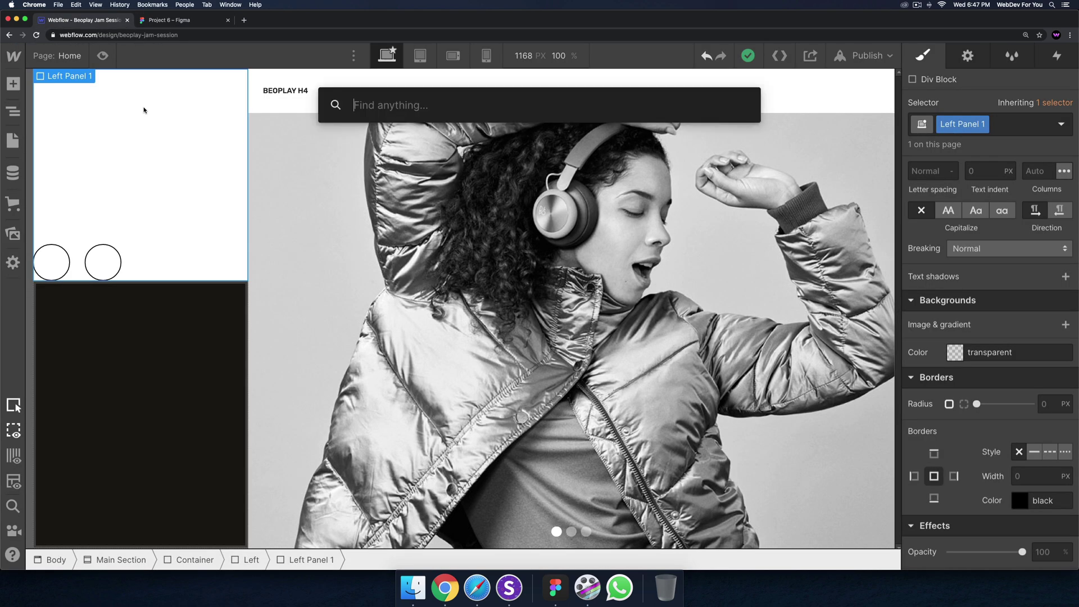
pyautogui.write('div block')
pyautogui.press('Return')
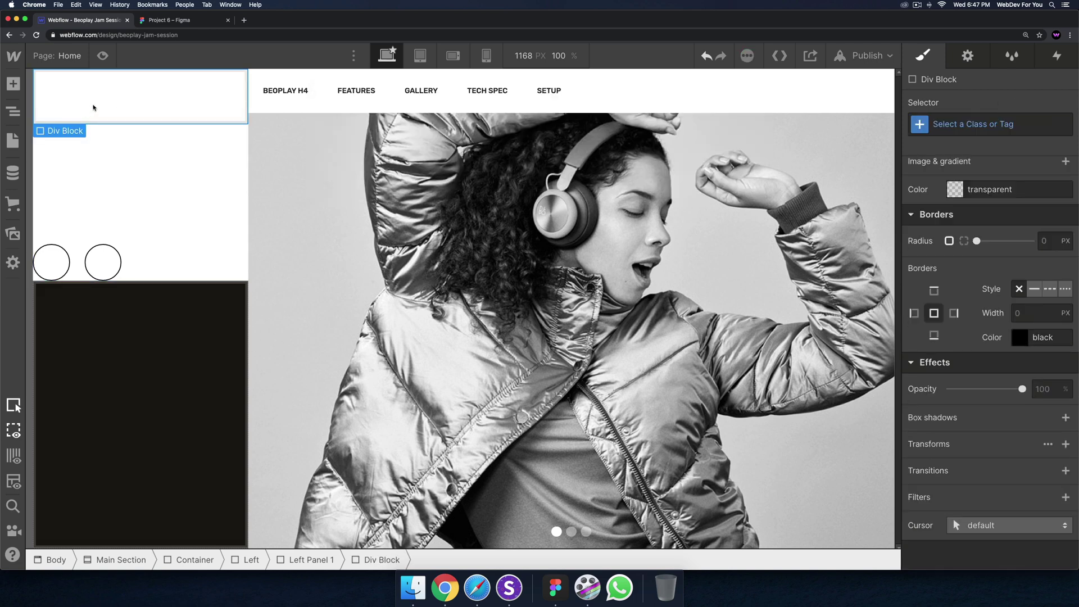
pyautogui.scroll(10, 989, 338)
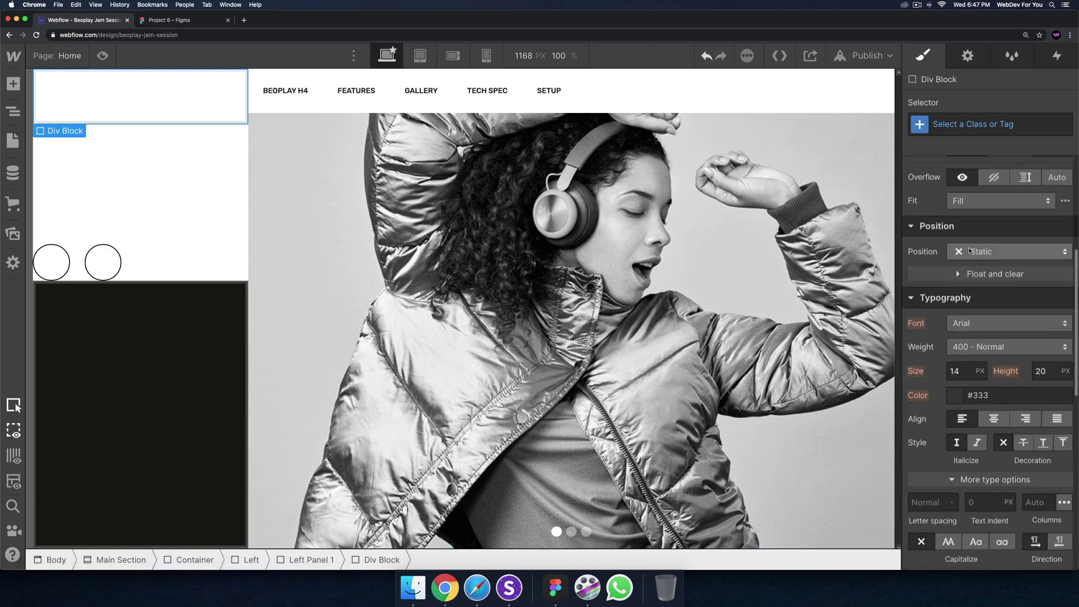
pyautogui.click(977, 191)
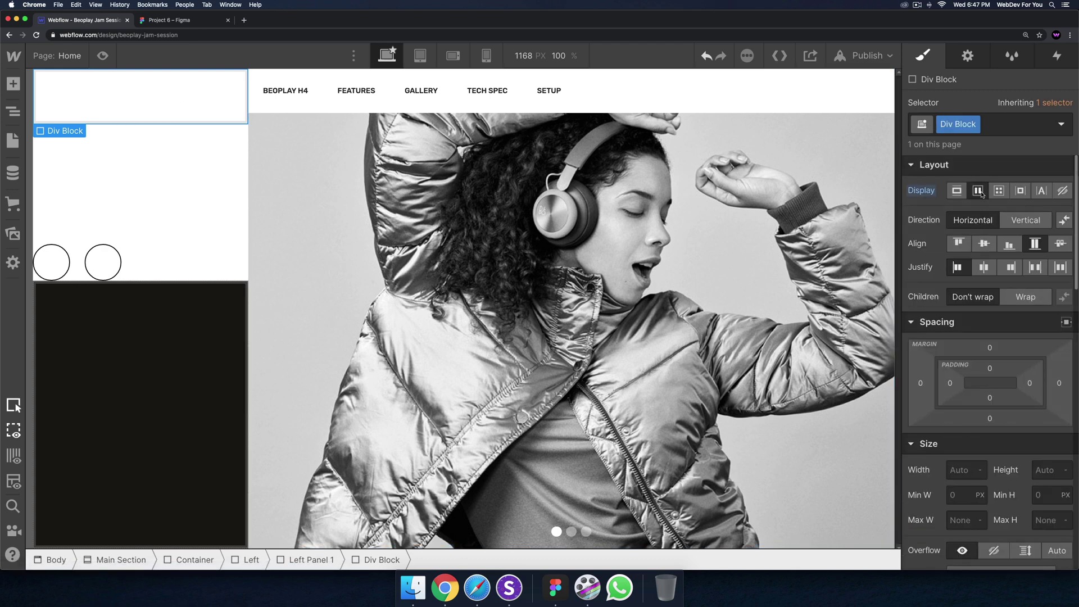
# Insert a child Div Block and give it the class 'Logo Circle'
pyautogui.press('super+e')
pyautogui.write('div')
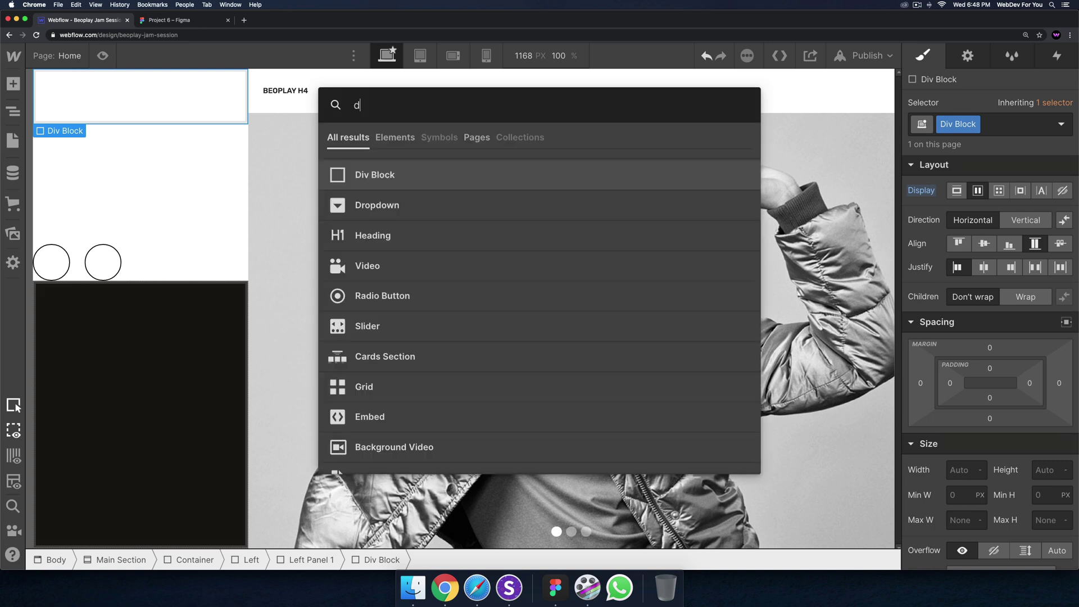
pyautogui.press('Return')
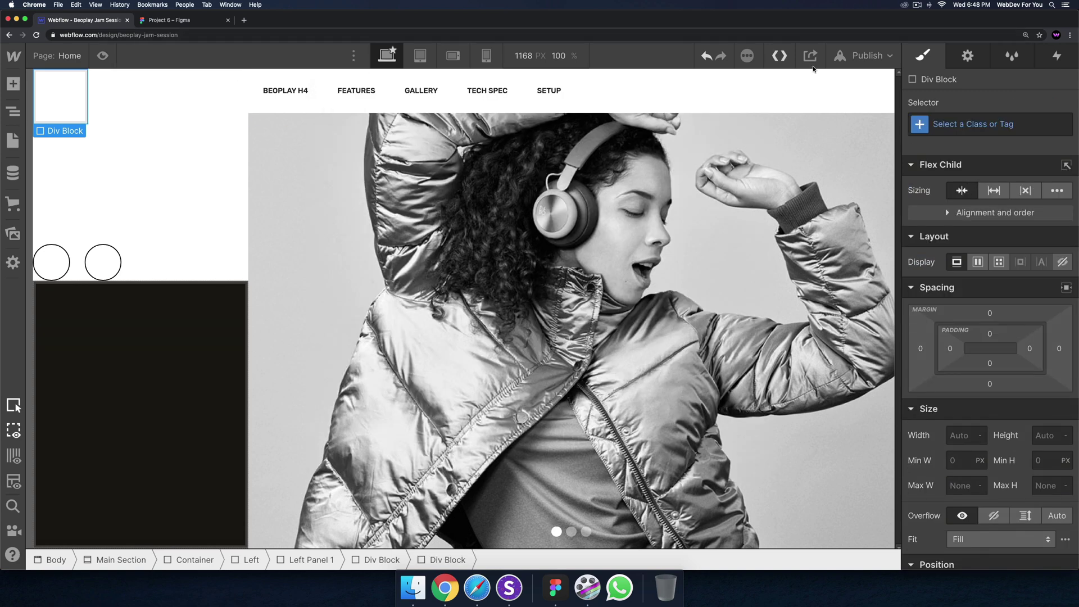
pyautogui.click(967, 125)
pyautogui.write('circl')
pyautogui.press('super+a')
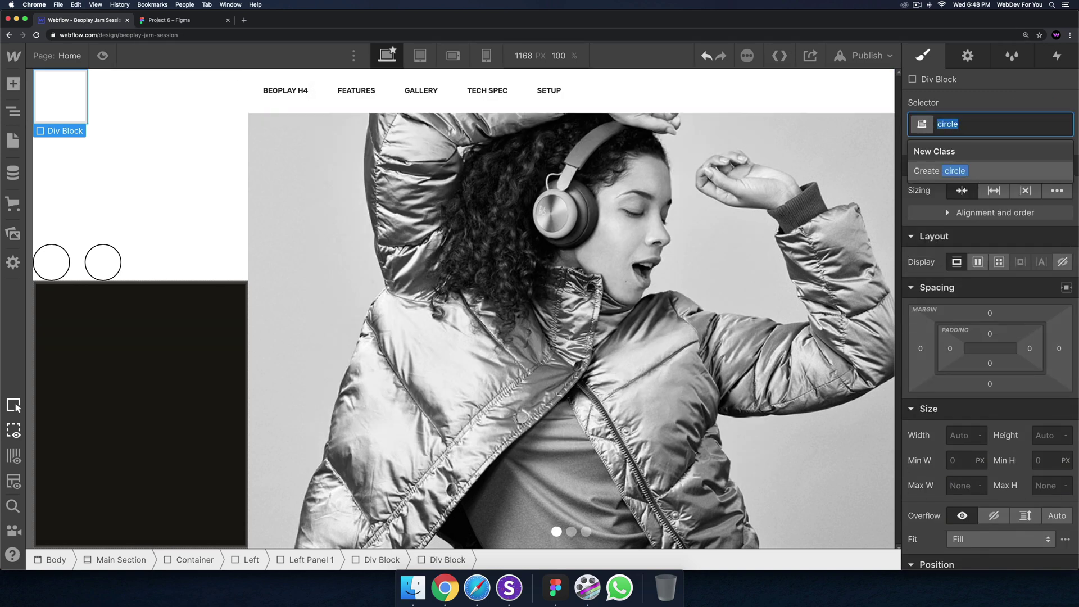
pyautogui.write('Logo Circle')
pyautogui.press('Return')
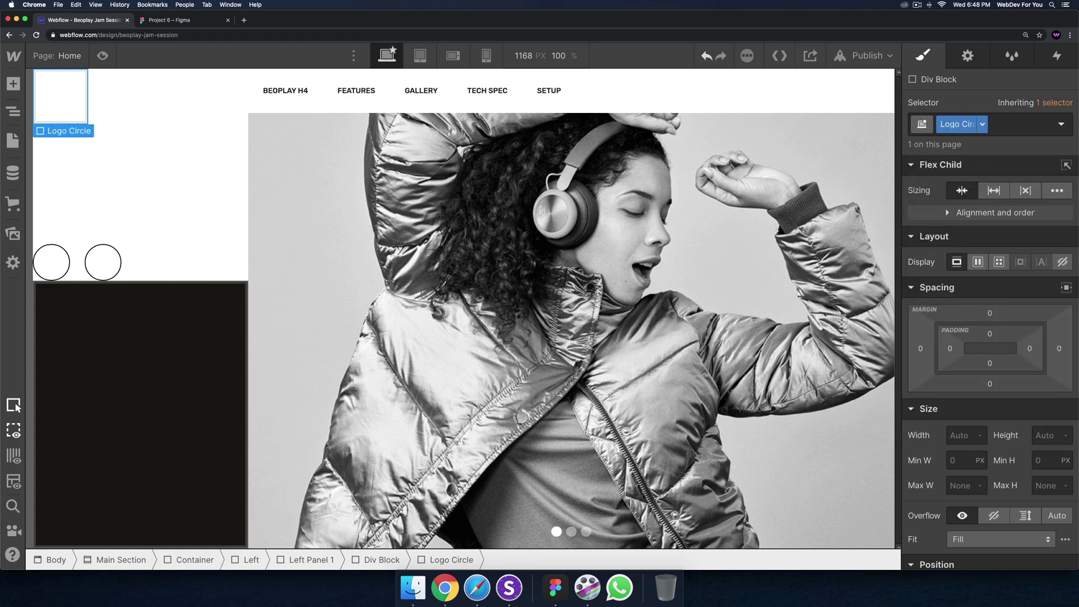
# Size the Logo Circle to 15 × 15 px with a 50% corner radius
pyautogui.click(980, 436)
pyautogui.click(955, 435)
pyautogui.write('15')
pyautogui.press('Tab')
pyautogui.write('15')
pyautogui.press('Return')
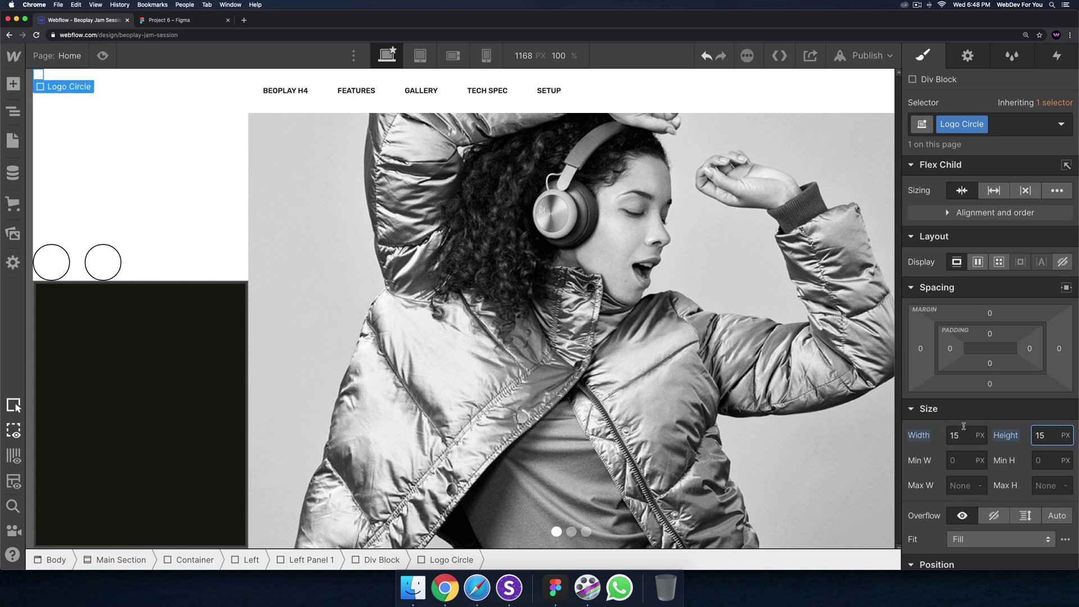
pyautogui.scroll(-10, 966, 423)
pyautogui.click(1046, 405)
pyautogui.write('50%')
# Give the Logo Circle a solid black background, then select Left Panel 1
pyautogui.scroll(-1, 1020, 456)
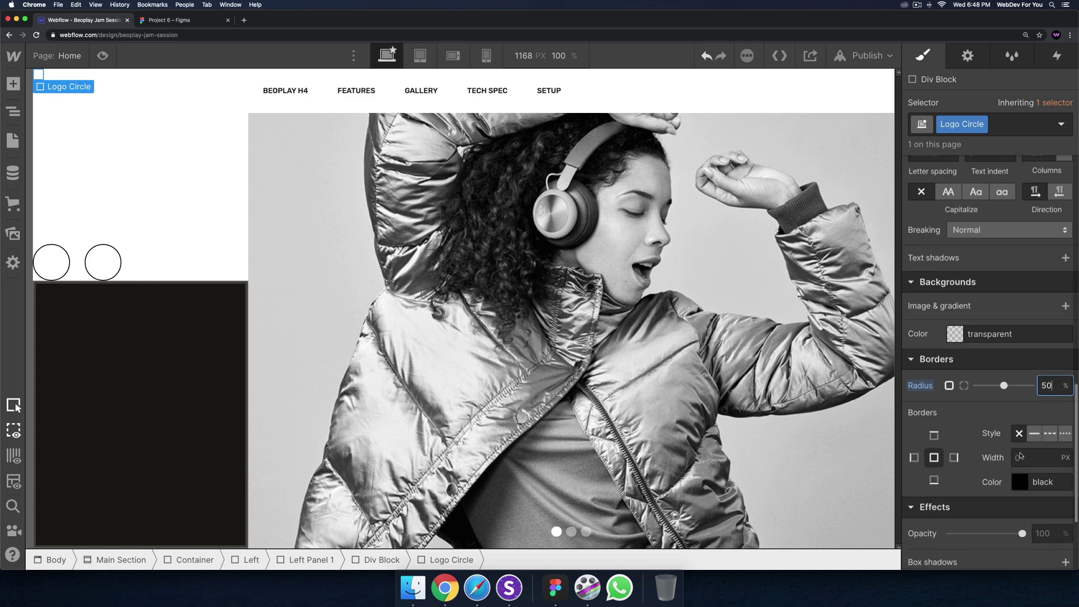
pyautogui.scroll(1, 991, 382)
pyautogui.click(954, 352)
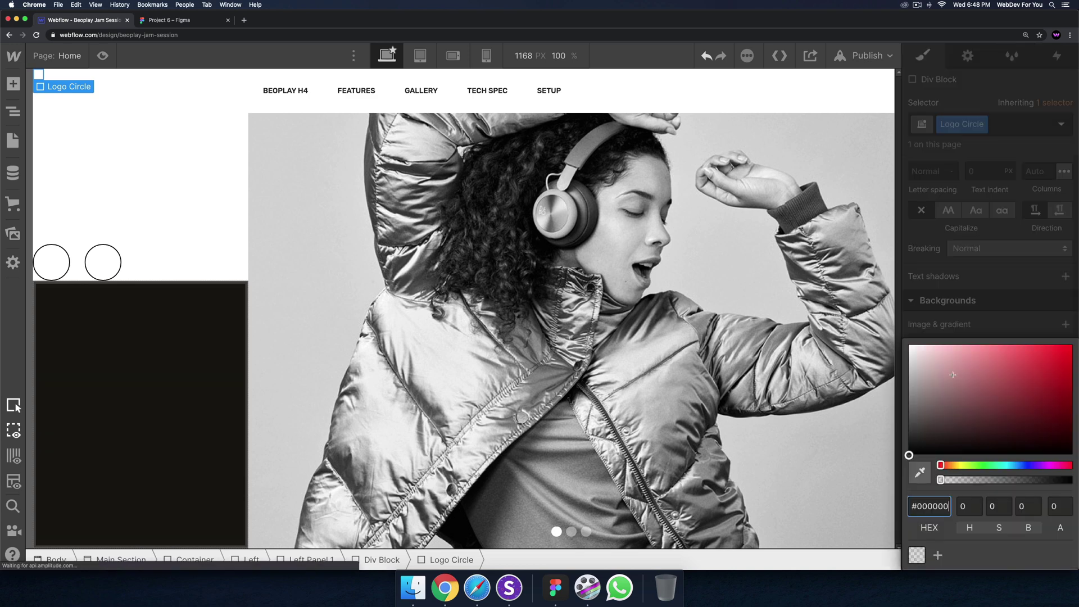
pyautogui.click(911, 455)
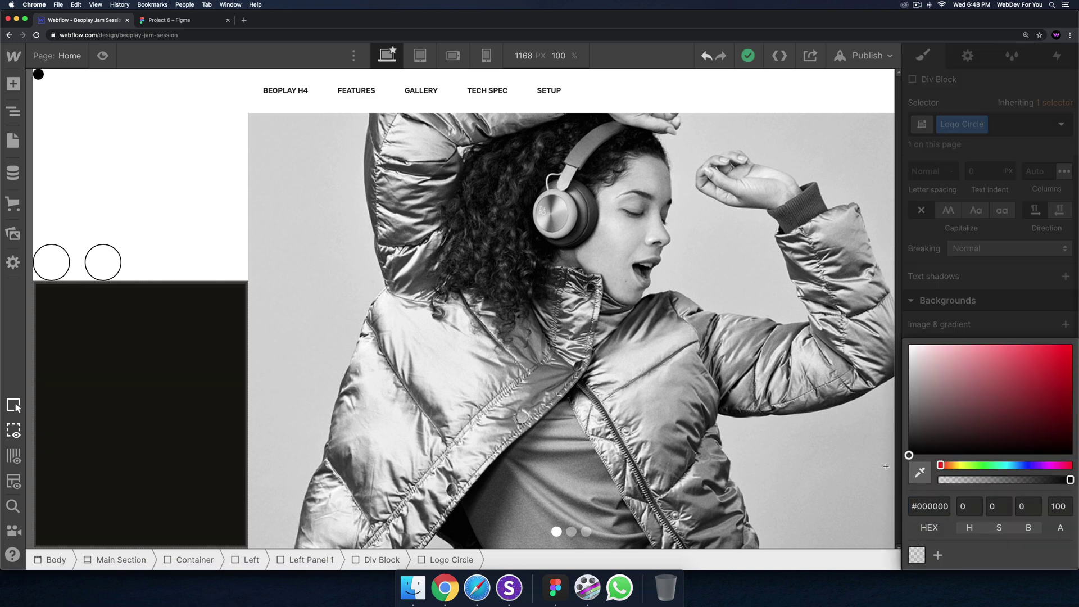
pyautogui.click(178, 171)
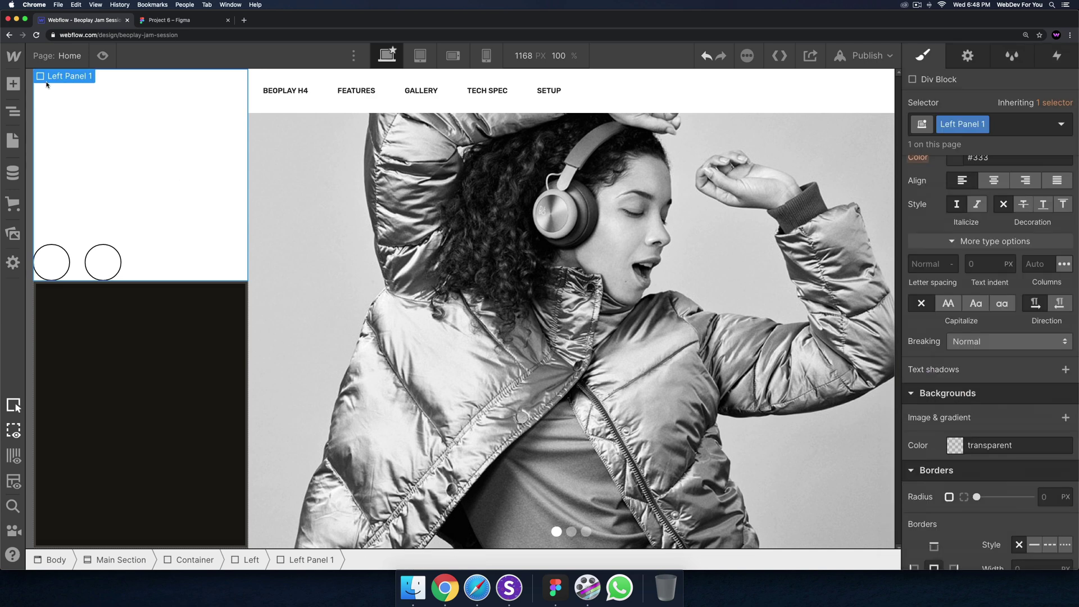
# Locate the Logo Circle in the Navigator and duplicate it into a second dot
pyautogui.press('z')
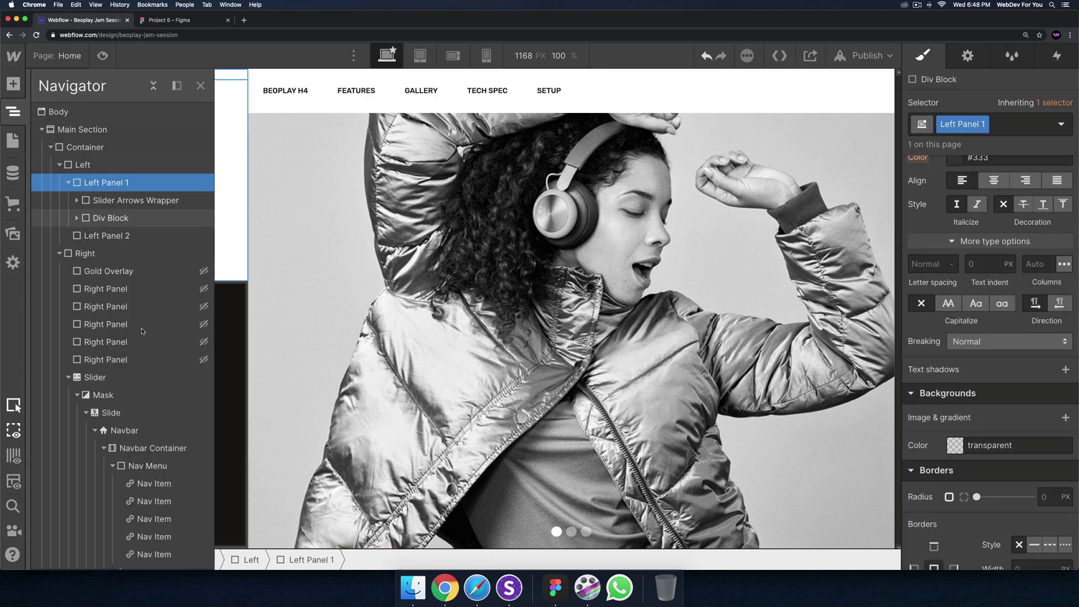
pyautogui.click(94, 218)
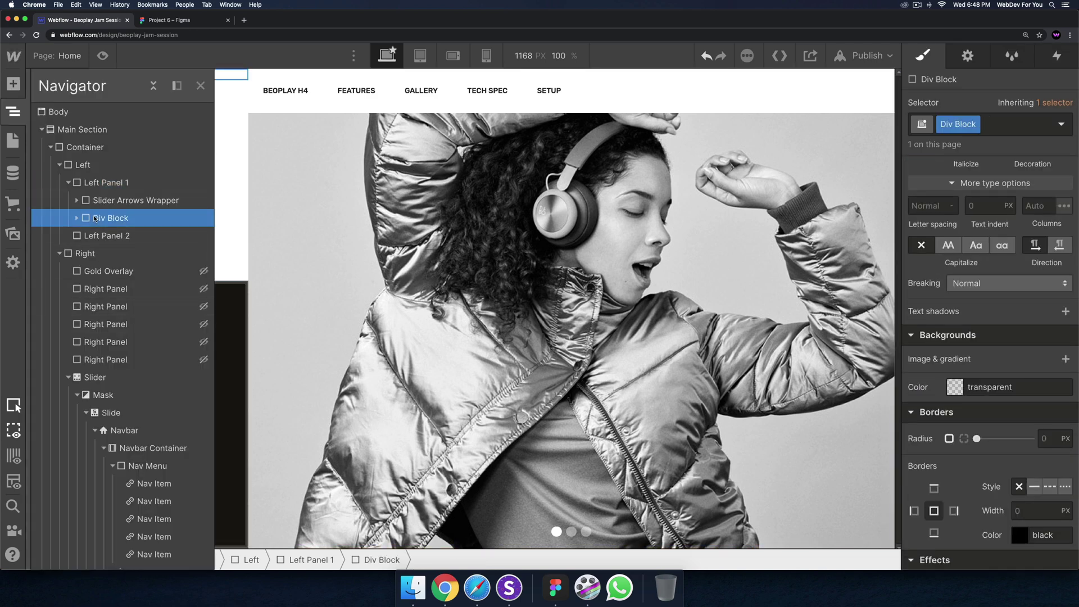
pyautogui.click(77, 218)
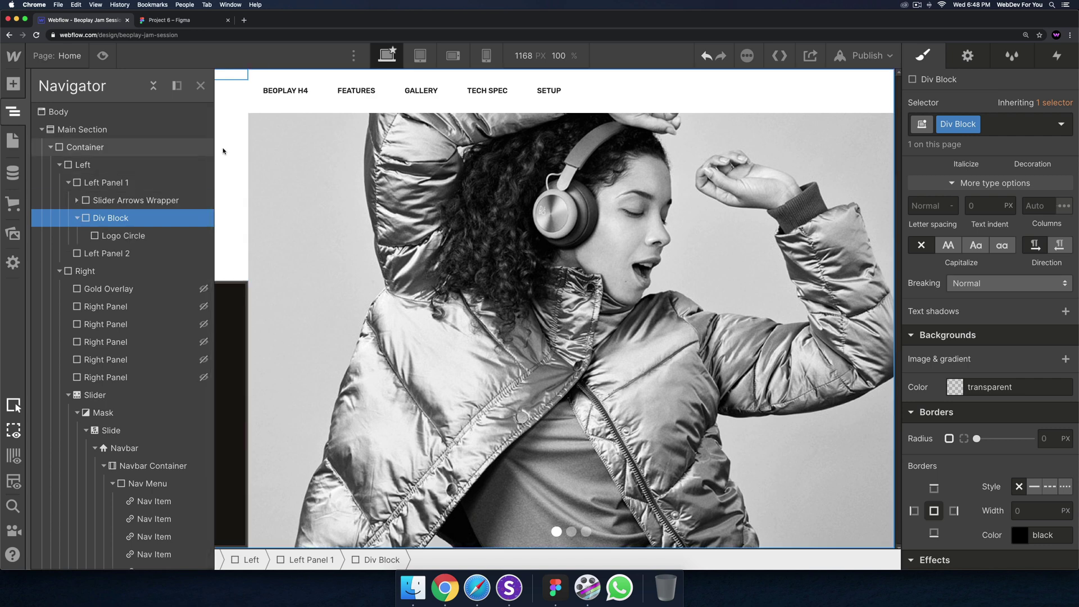
pyautogui.click(240, 150)
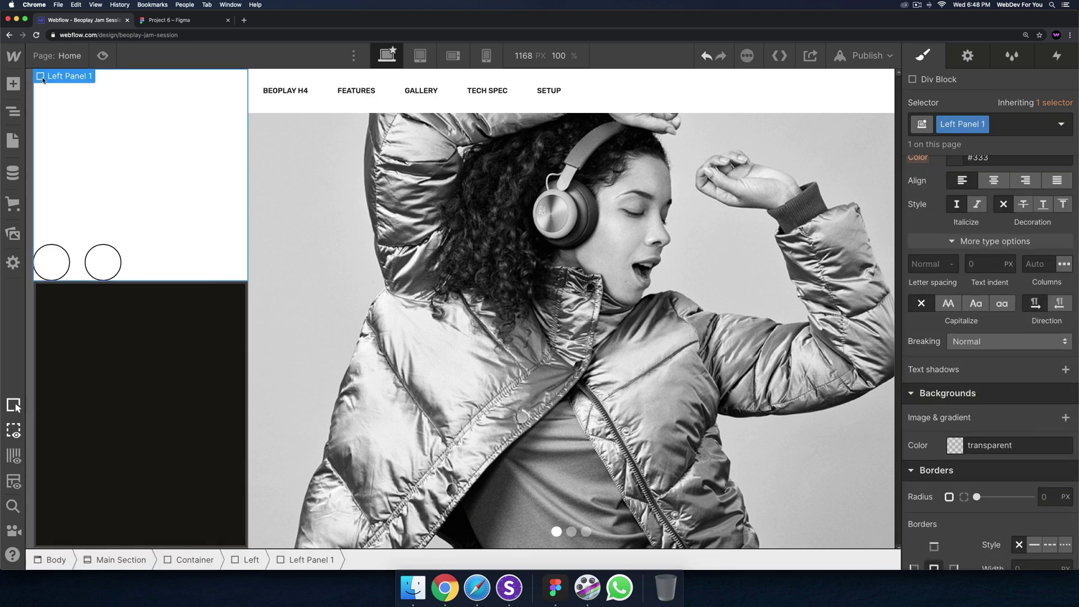
pyautogui.press('super+v')
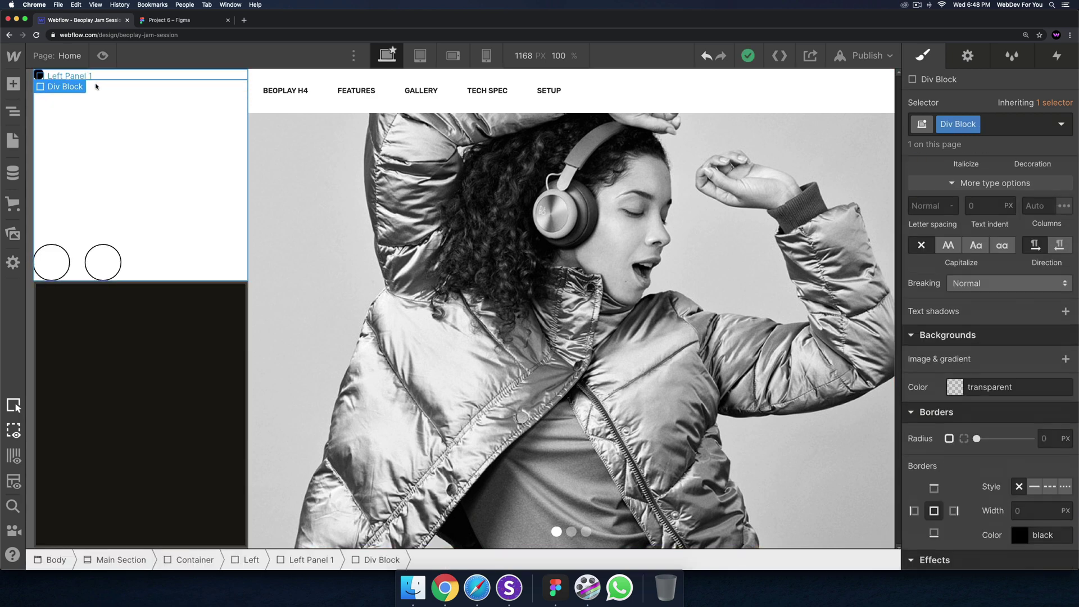
pyautogui.click(13, 112)
pyautogui.click(108, 237)
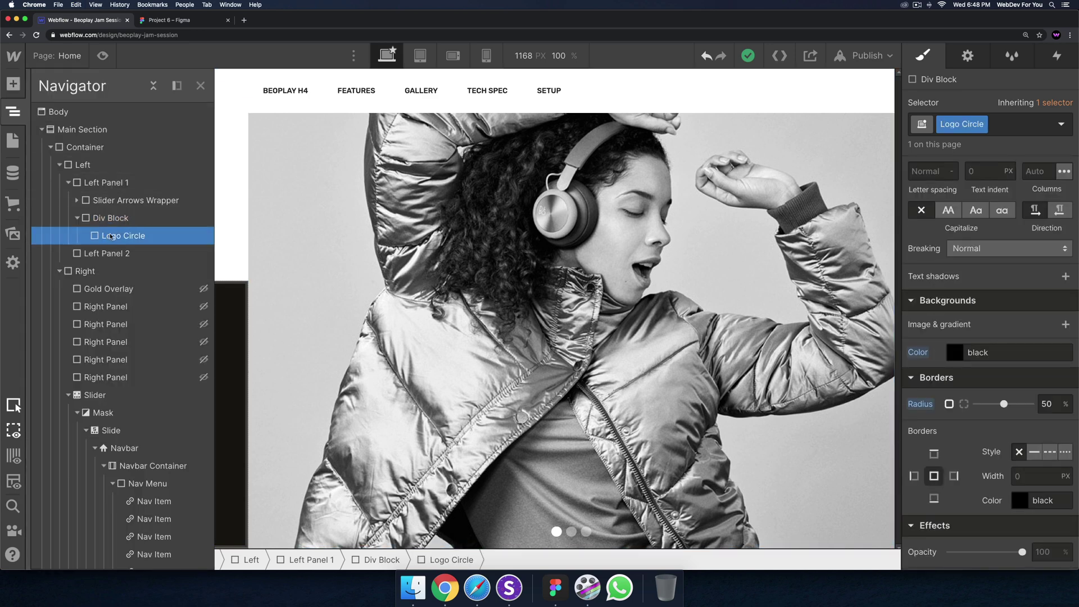
pyautogui.press('super+d')
# Rename the parent block's class to 'Logo Wrapper' and give it about 20 top and left margin
pyautogui.click(117, 221)
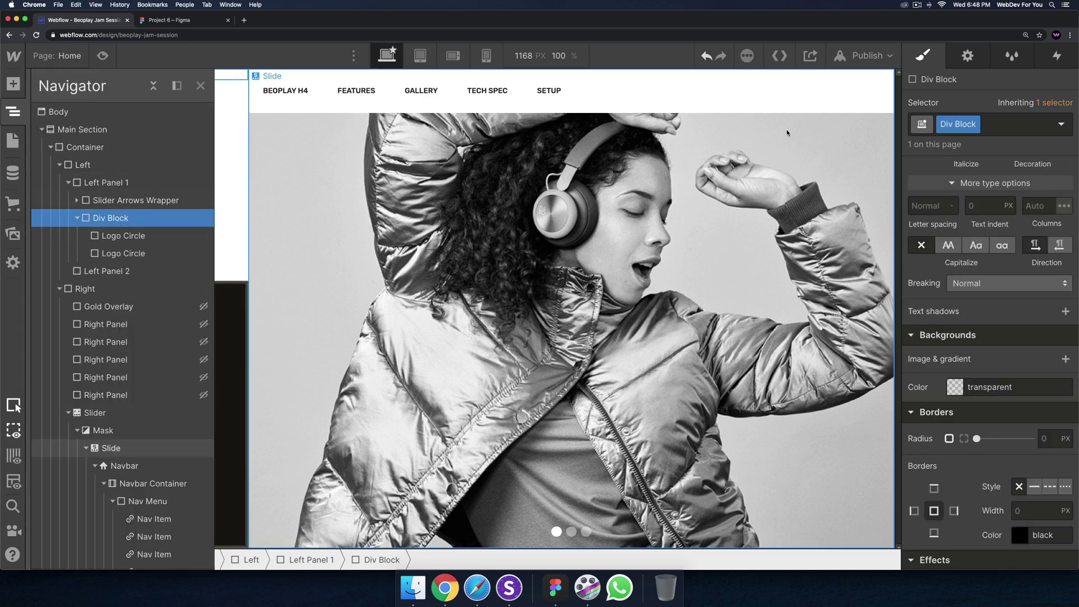
pyautogui.scroll(10, 977, 238)
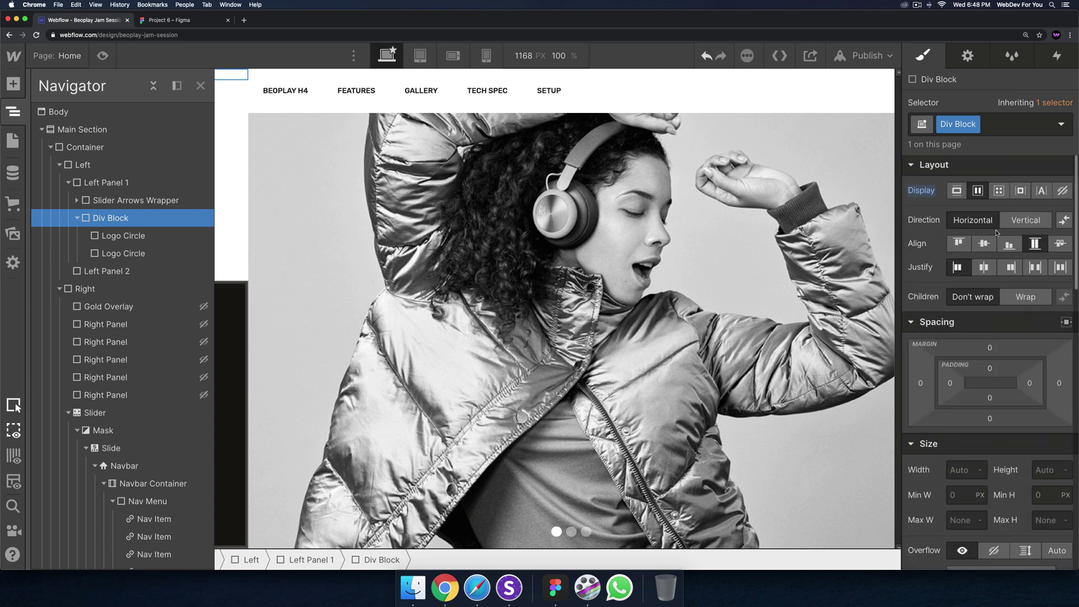
pyautogui.doubleClick(950, 125)
pyautogui.write('L')
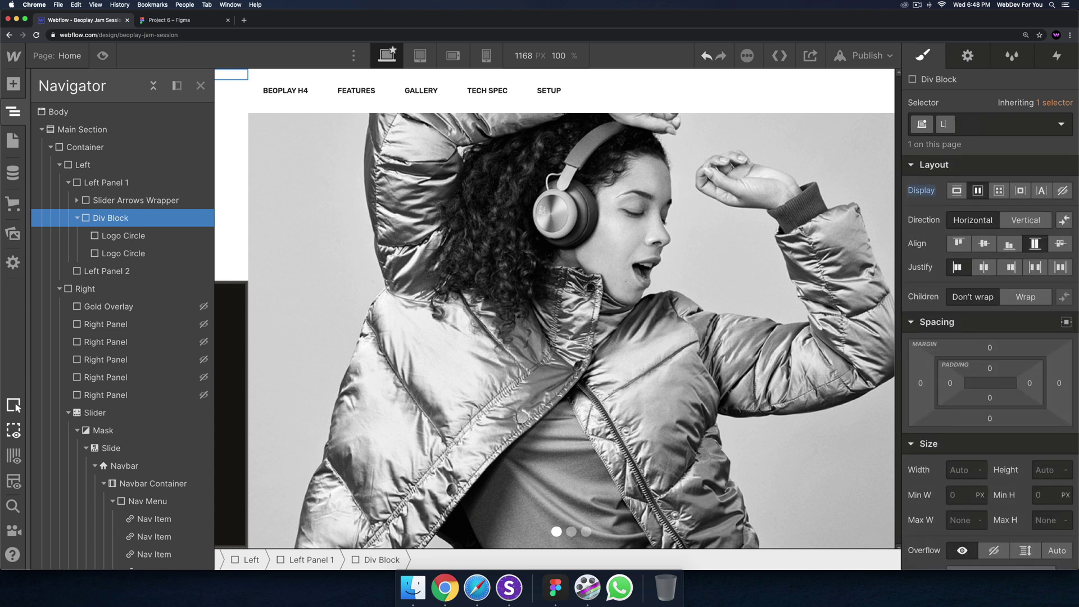
pyautogui.write('ogo Wrapper')
pyautogui.press('Return')
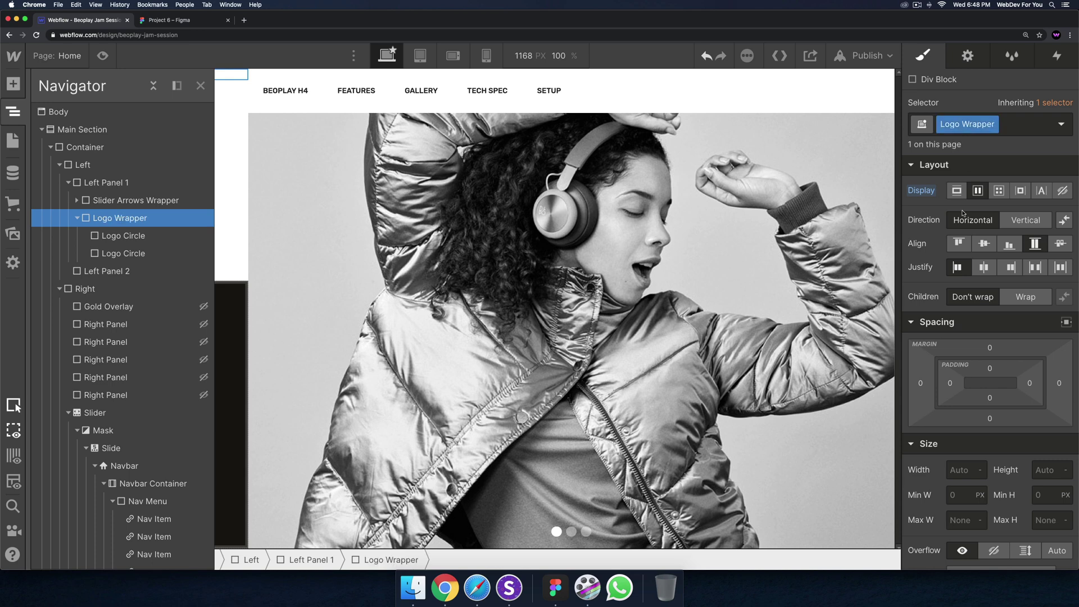
pyautogui.moveTo(989, 347); pyautogui.dragTo(991, 328)
pyautogui.moveTo(920, 382); pyautogui.dragTo(906, 381)
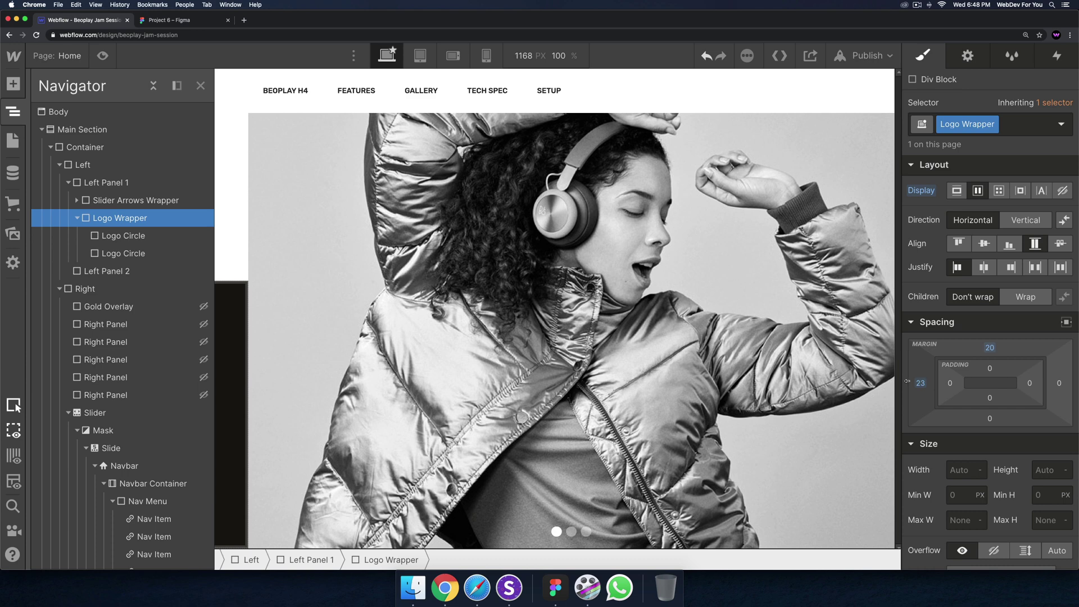
# Set one Logo Circle's right margin to 5 px to space the dots
pyautogui.click(320, 182)
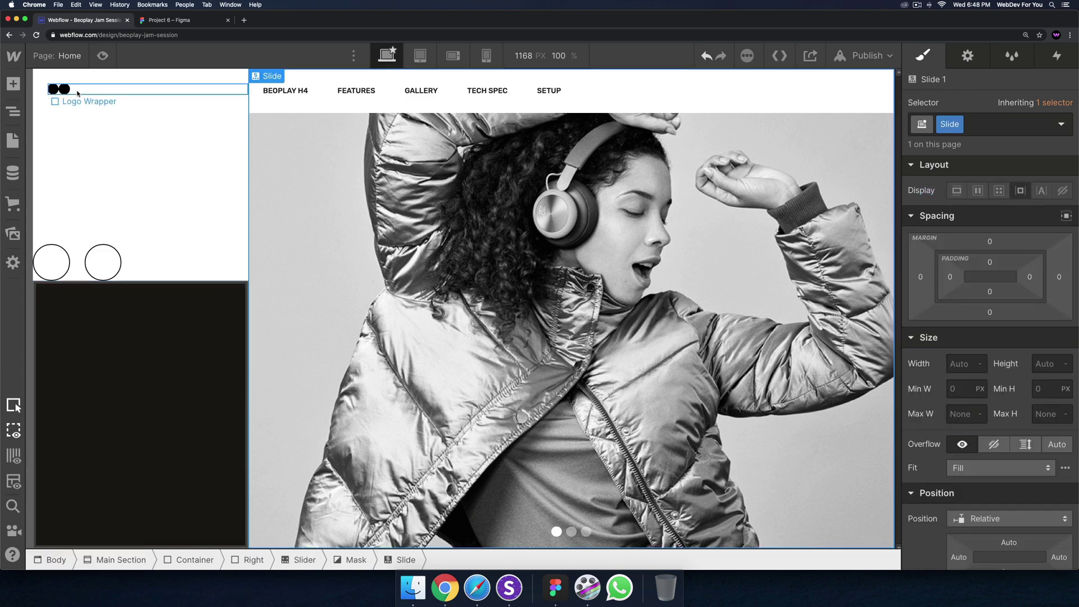
pyautogui.click(51, 92)
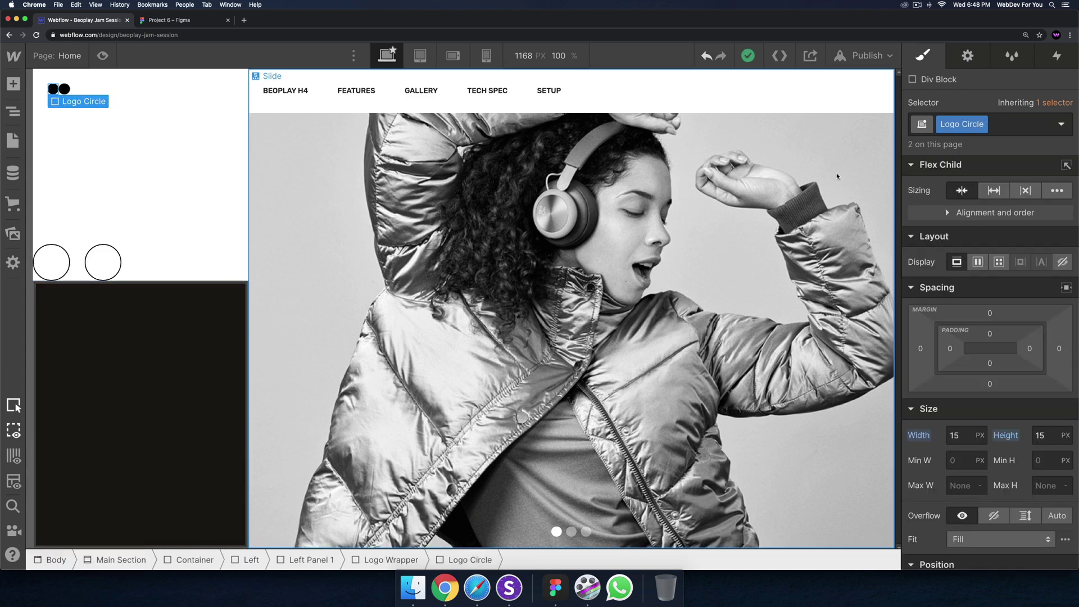
pyautogui.click(1058, 349)
pyautogui.click(1029, 395)
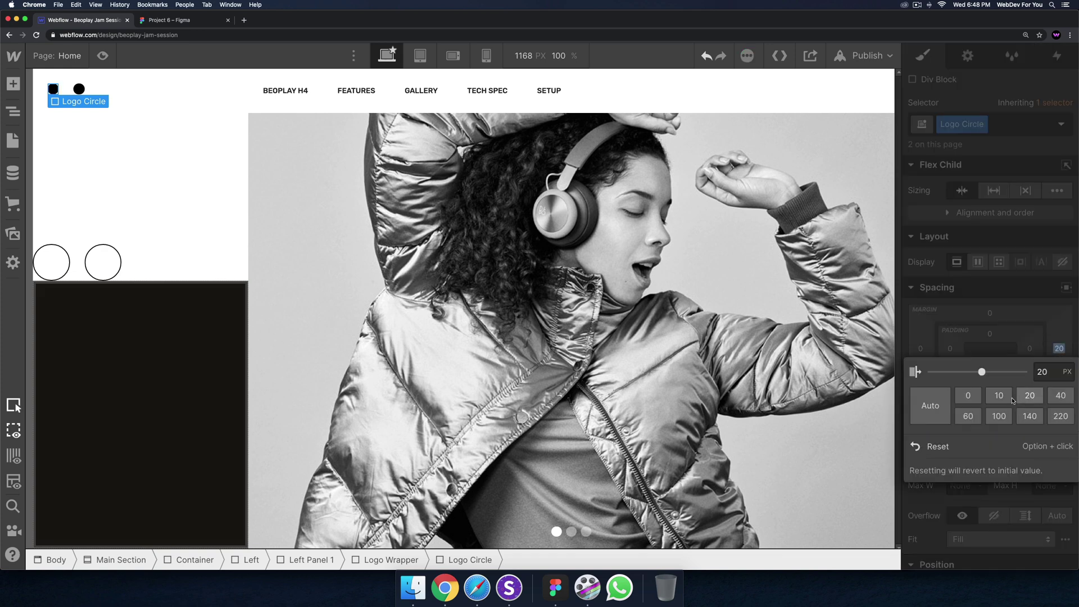
pyautogui.click(990, 397)
pyautogui.click(1027, 376)
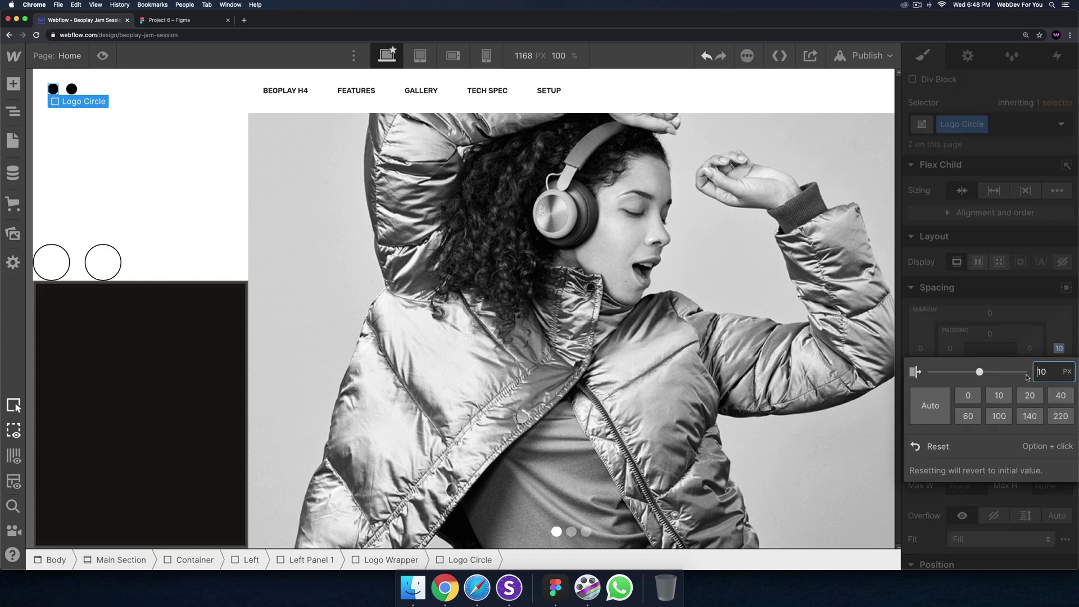
pyautogui.press('Return')
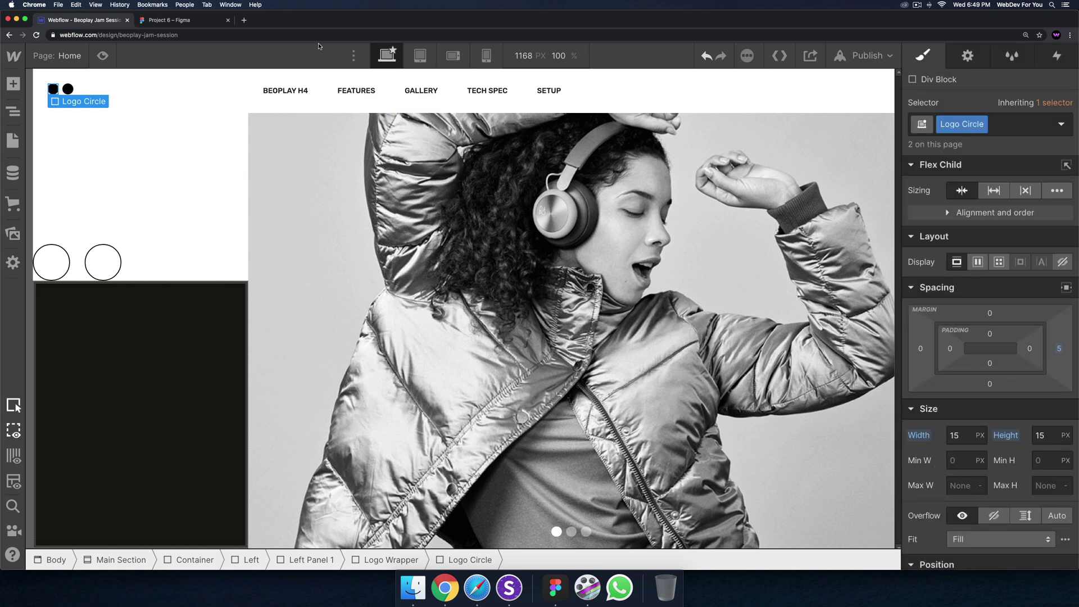
# Compare against the Figma design and select the Logo Wrapper
pyautogui.click(186, 20)
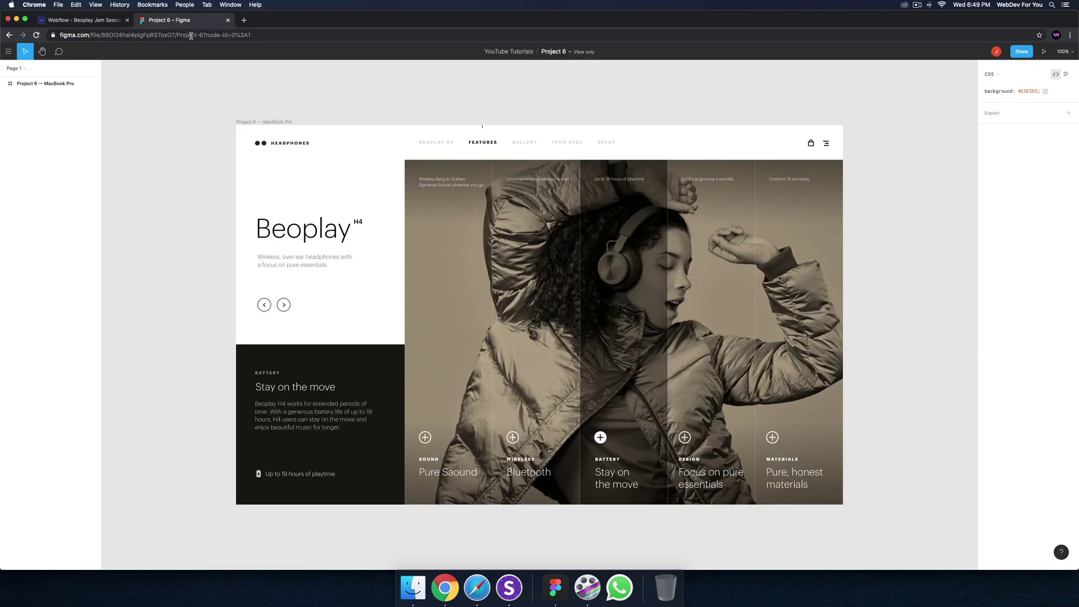
pyautogui.click(79, 20)
pyautogui.click(103, 90)
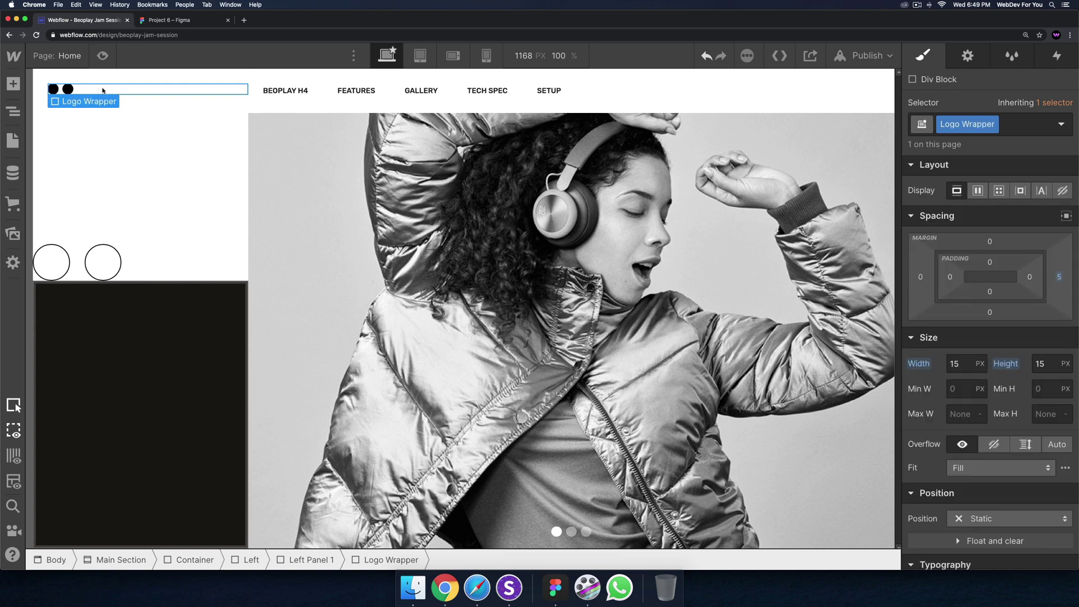
# Insert a Text Block into the Logo Wrapper via Quick Find
pyautogui.press('super+e')
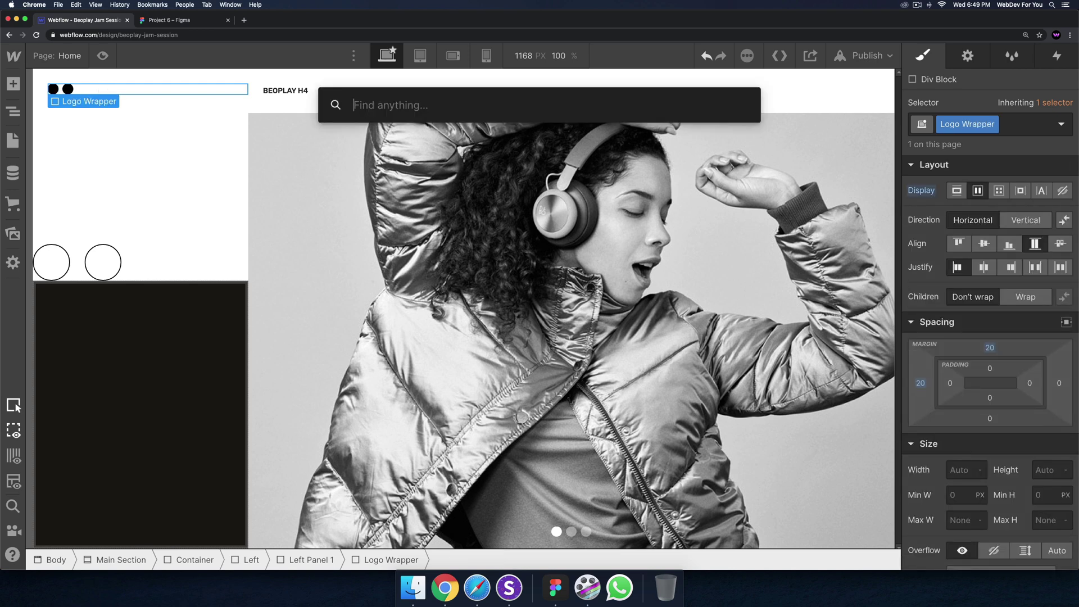
pyautogui.write('texbo')
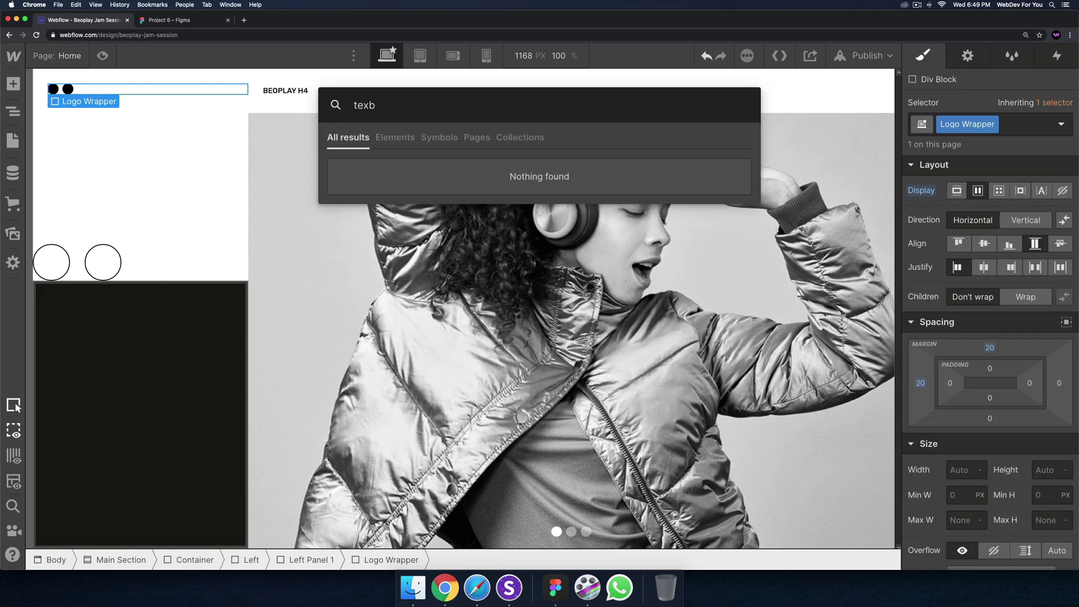
pyautogui.press('BackSpace')
pyautogui.write('t block')
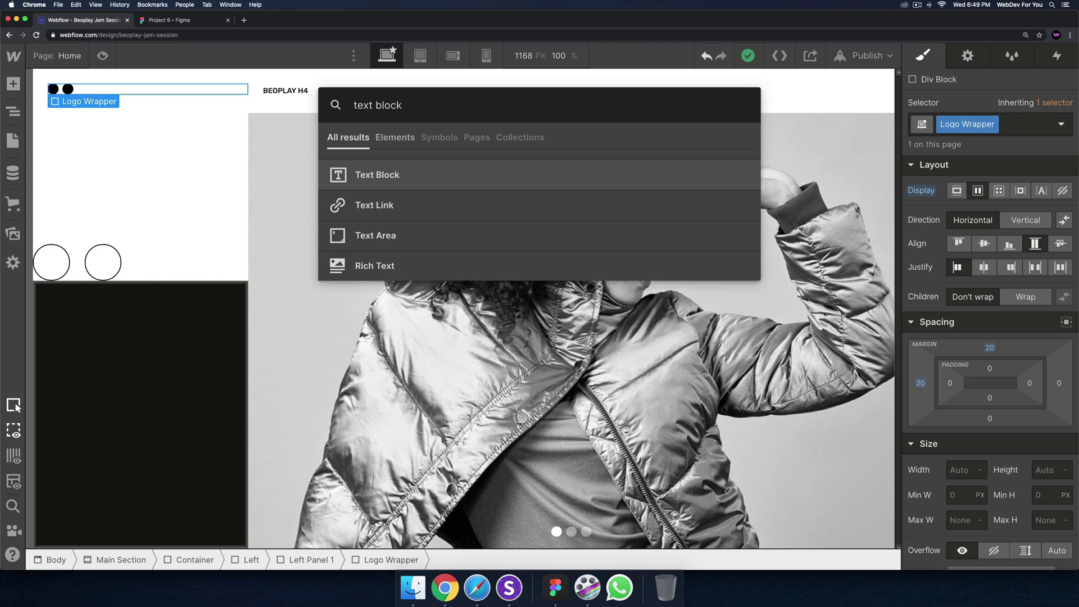
pyautogui.press('Return')
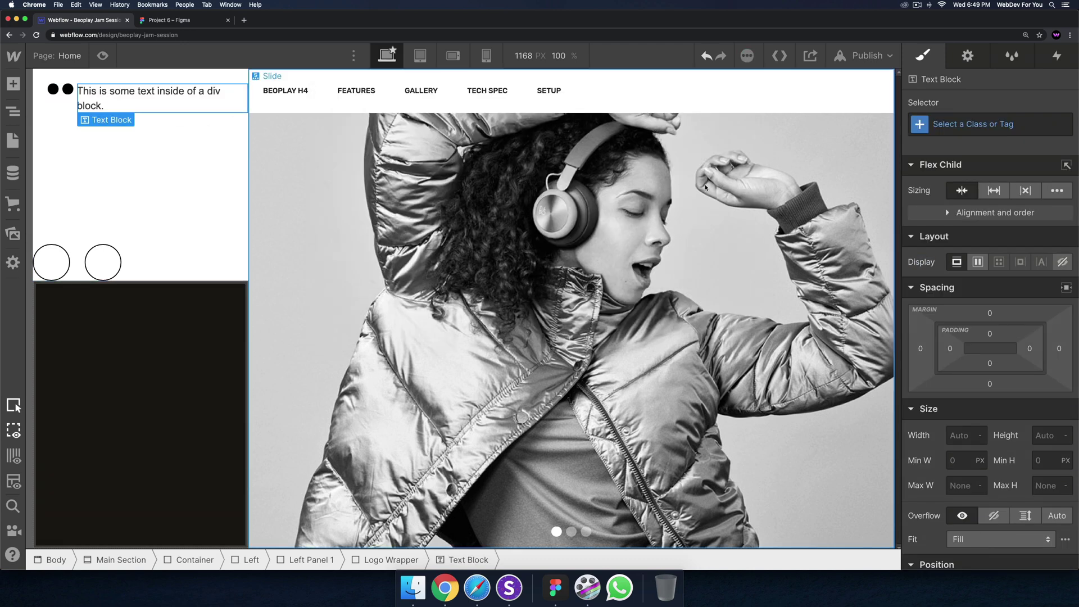
# Replace the text block's placeholder with 'Headphones', checking the Figma logo
pyautogui.click(169, 20)
pyautogui.click(90, 21)
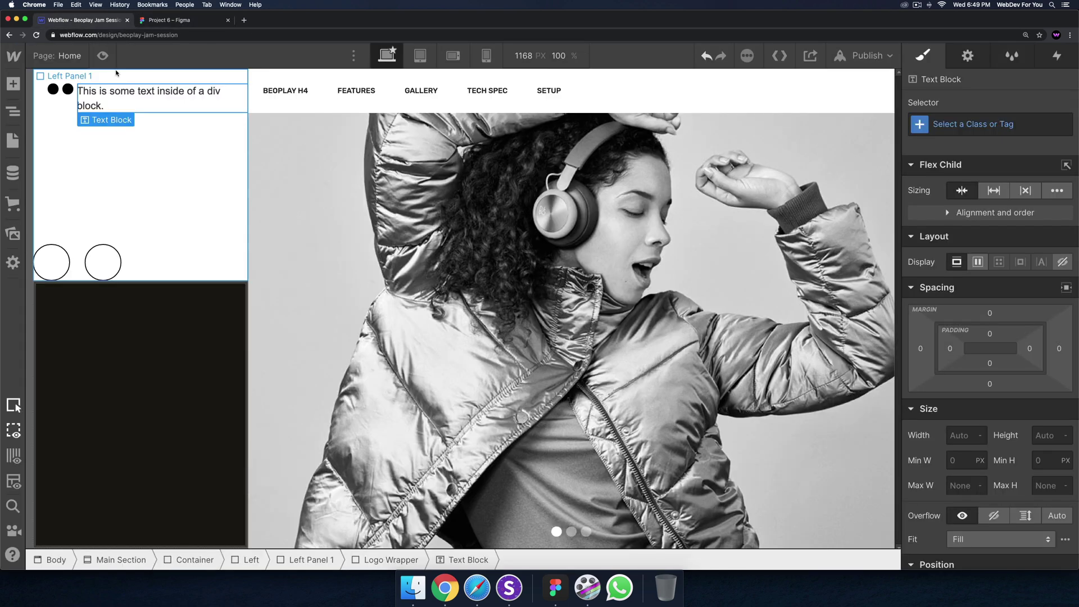
pyautogui.doubleClick(123, 101)
pyautogui.write('Headphon')
pyautogui.press('BackSpace')
pyautogui.press('BackSpace')
pyautogui.press('BackSpace')
pyautogui.write('hones')
pyautogui.click(151, 112)
# Create and apply the 'Logo Text' class to the Headphones text block
pyautogui.click(107, 90)
pyautogui.click(958, 124)
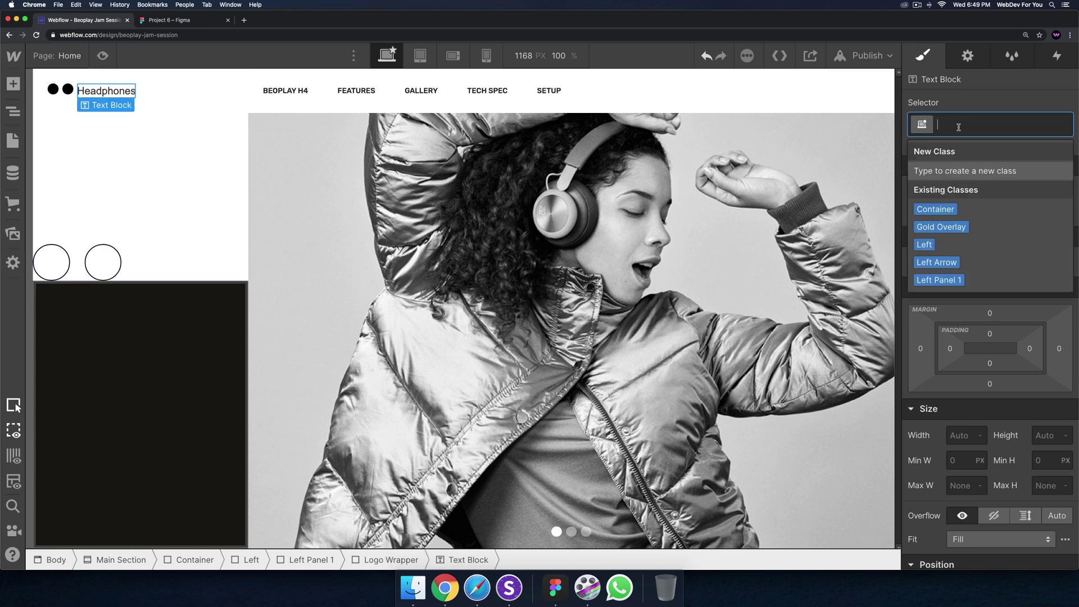
pyautogui.write('Logo Text')
pyautogui.press('Return')
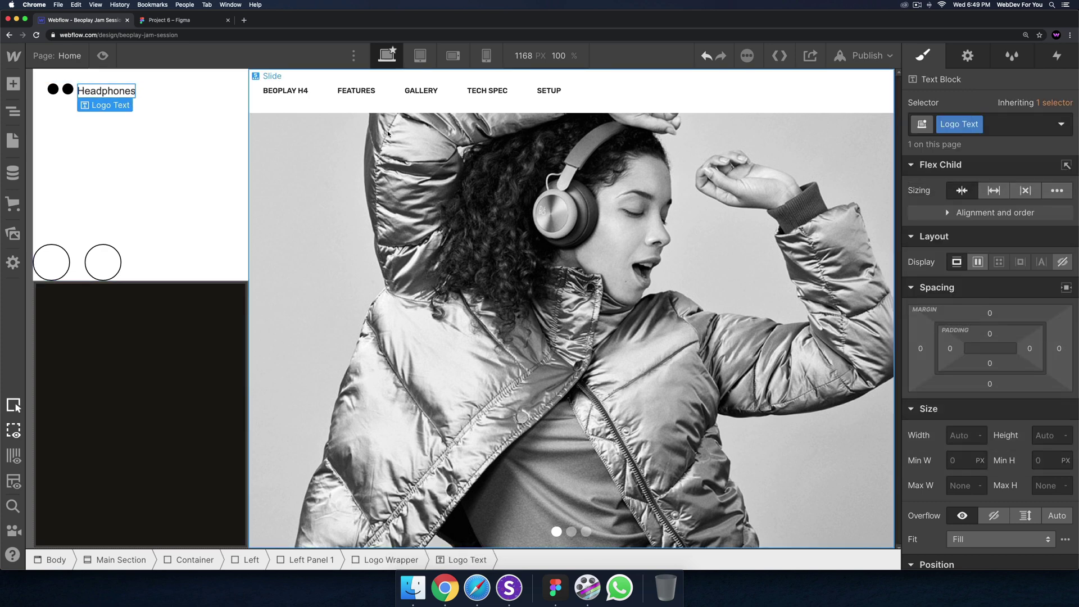
pyautogui.scroll(-8, 986, 264)
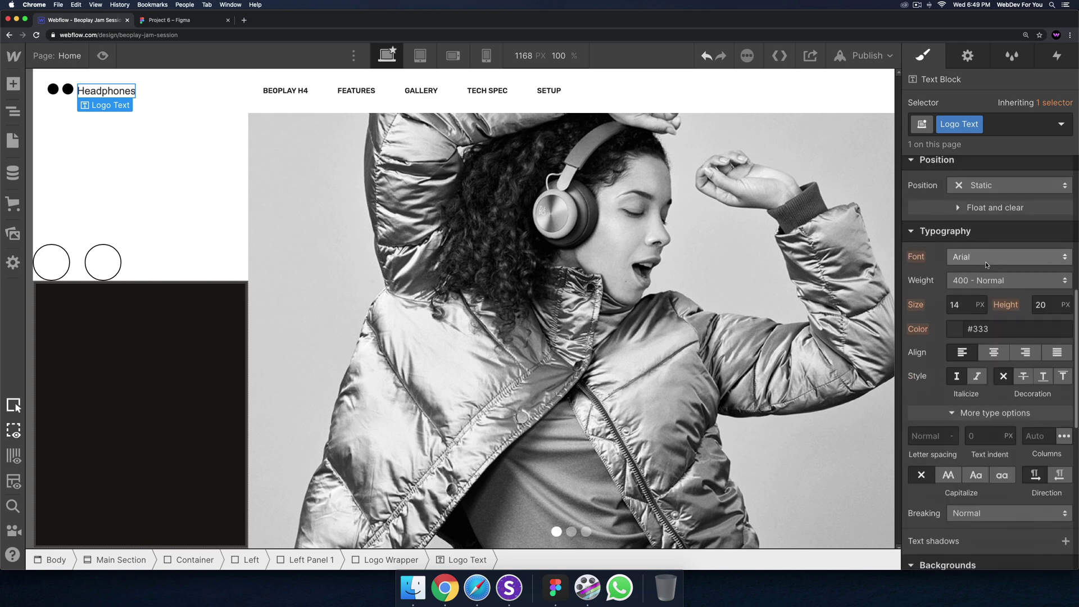
pyautogui.click(987, 264)
# Set the Logo Text font to Rubik at weight 700 Bold
pyautogui.click(967, 398)
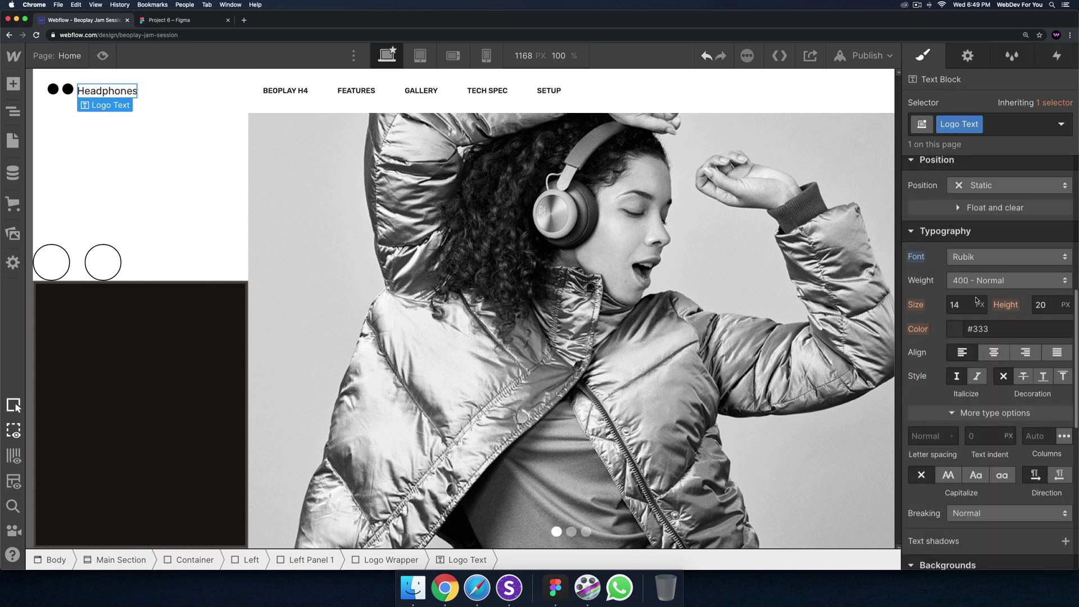
pyautogui.click(973, 281)
pyautogui.click(975, 333)
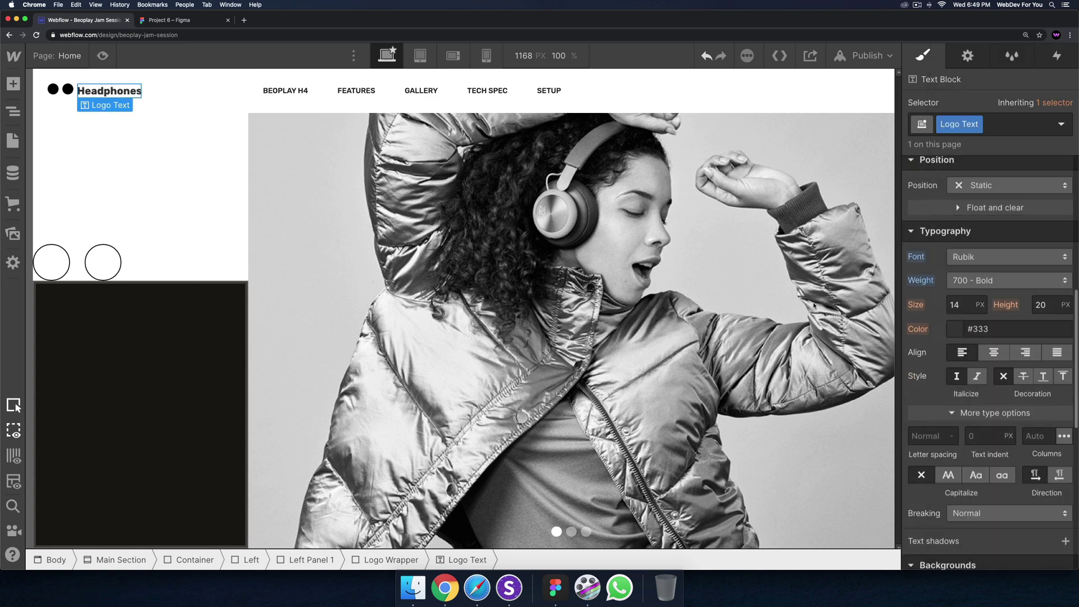
# Vertically centre the Logo Wrapper's dots with the Headphones text
pyautogui.click(177, 94)
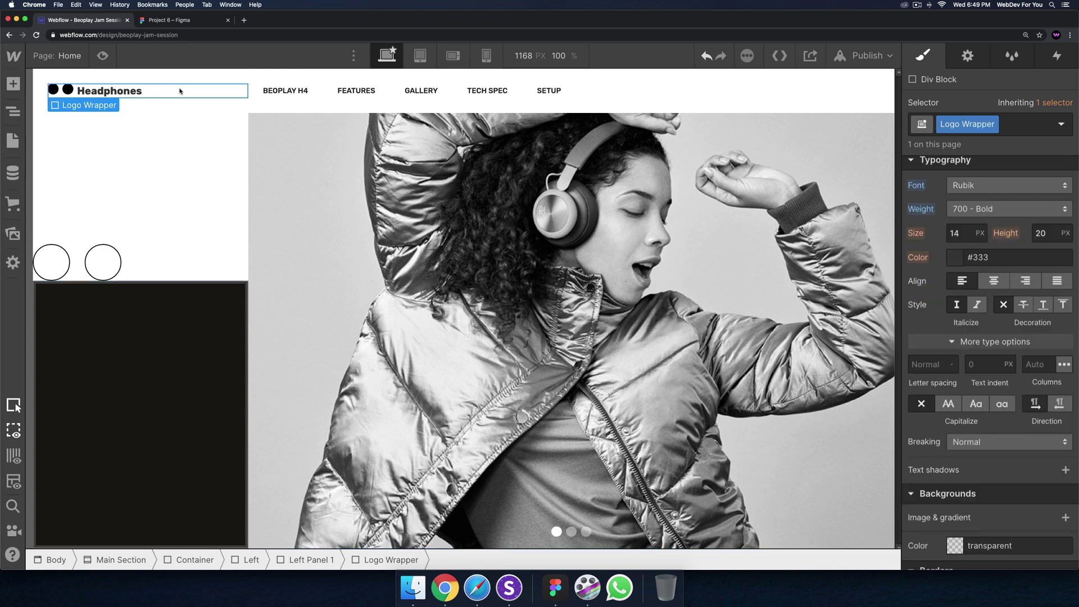
pyautogui.scroll(5, 999, 217)
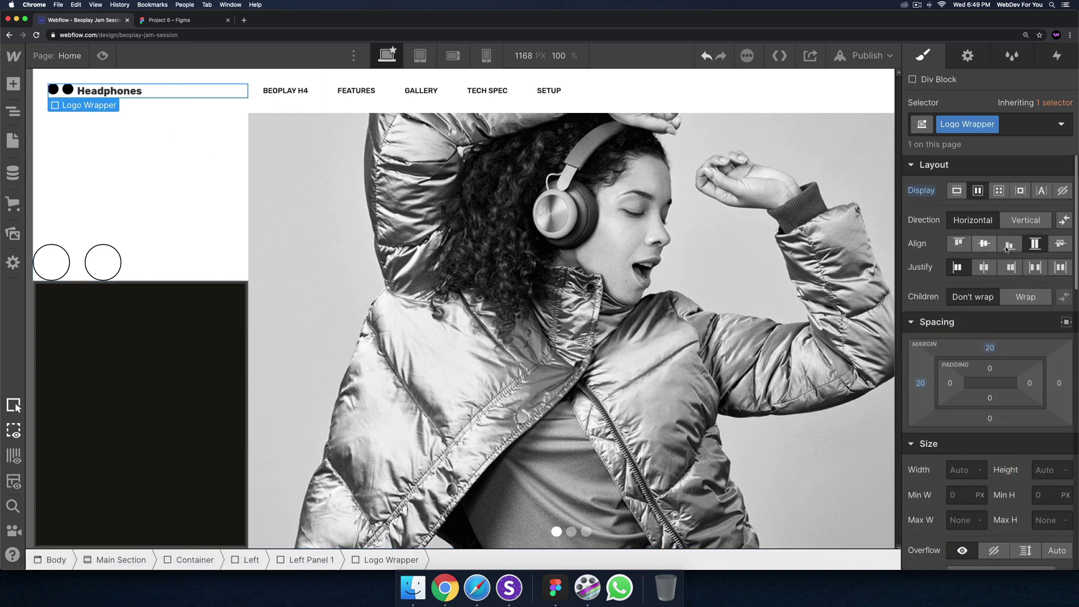
pyautogui.click(984, 244)
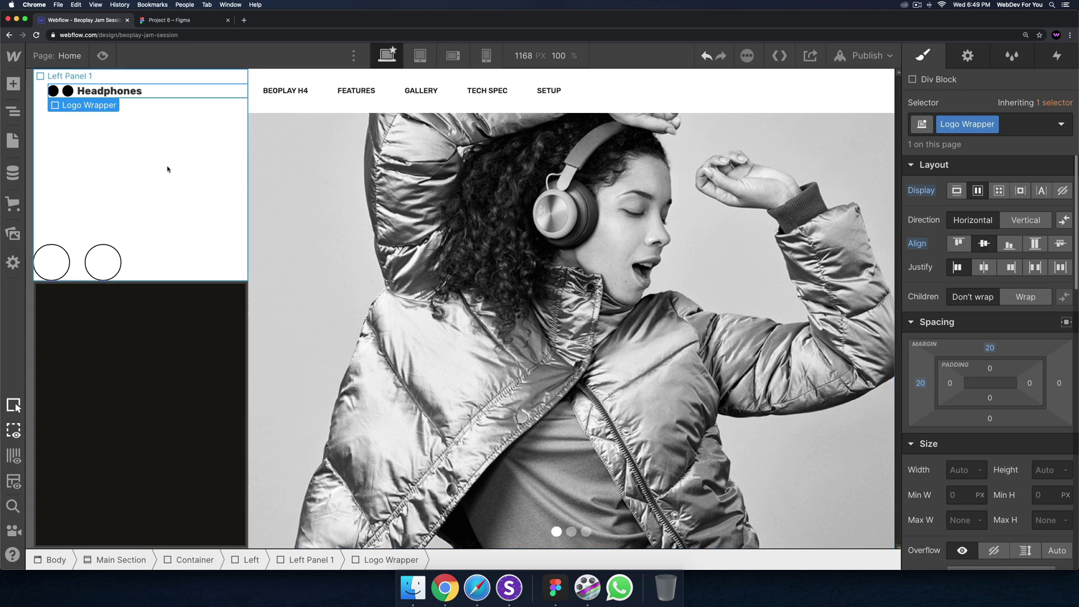
pyautogui.click(92, 95)
pyautogui.click(129, 76)
# After comparing with Figma, shrink the Logo Circle to 12 × 12 px
pyautogui.click(168, 20)
pyautogui.click(81, 20)
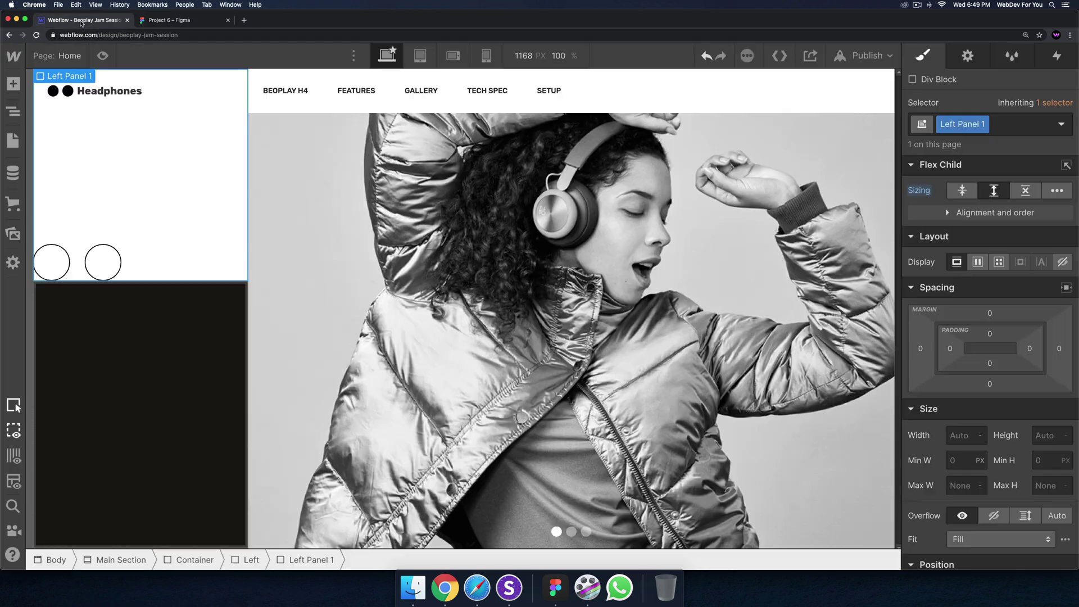
pyautogui.click(68, 90)
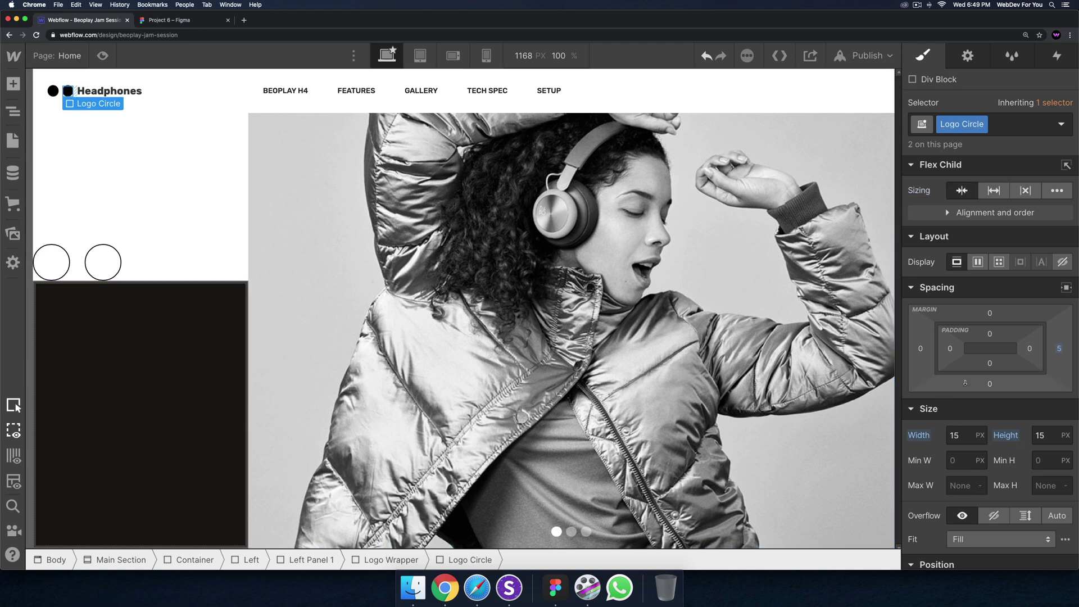
pyautogui.click(965, 435)
pyautogui.write('12')
pyautogui.press('Tab')
pyautogui.write('12')
pyautogui.press('Return')
# Preview the page and compare the logo with the Figma design
pyautogui.click(214, 213)
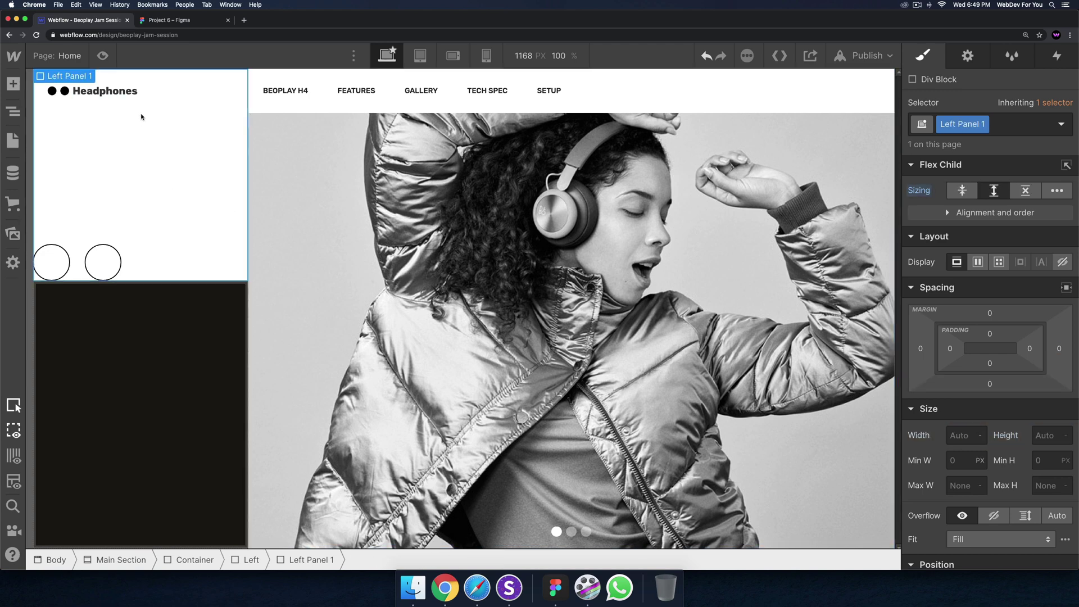
pyautogui.click(156, 97)
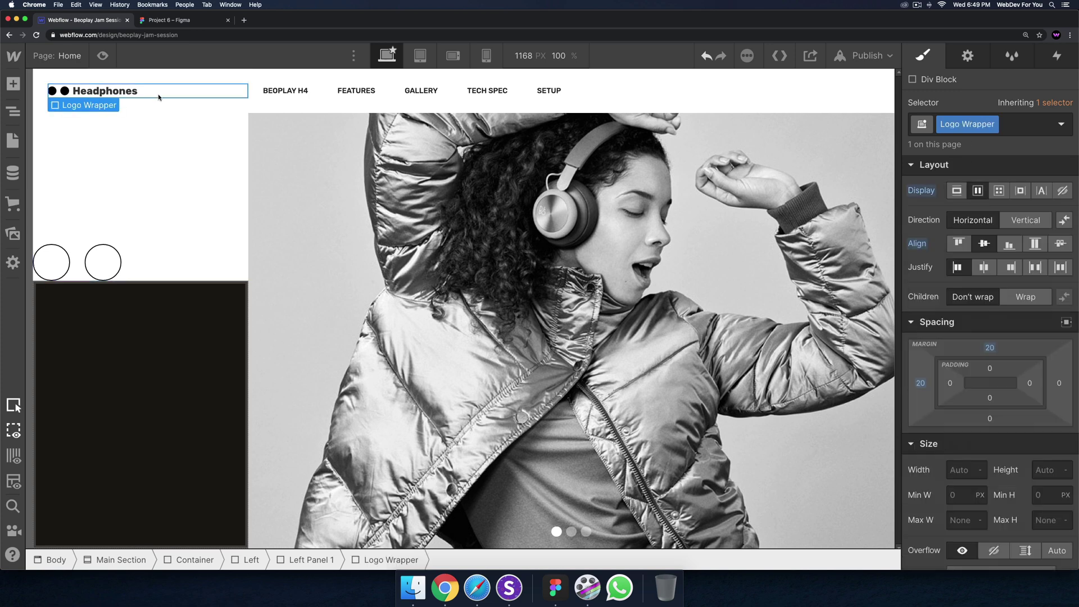
pyautogui.click(103, 55)
pyautogui.click(166, 22)
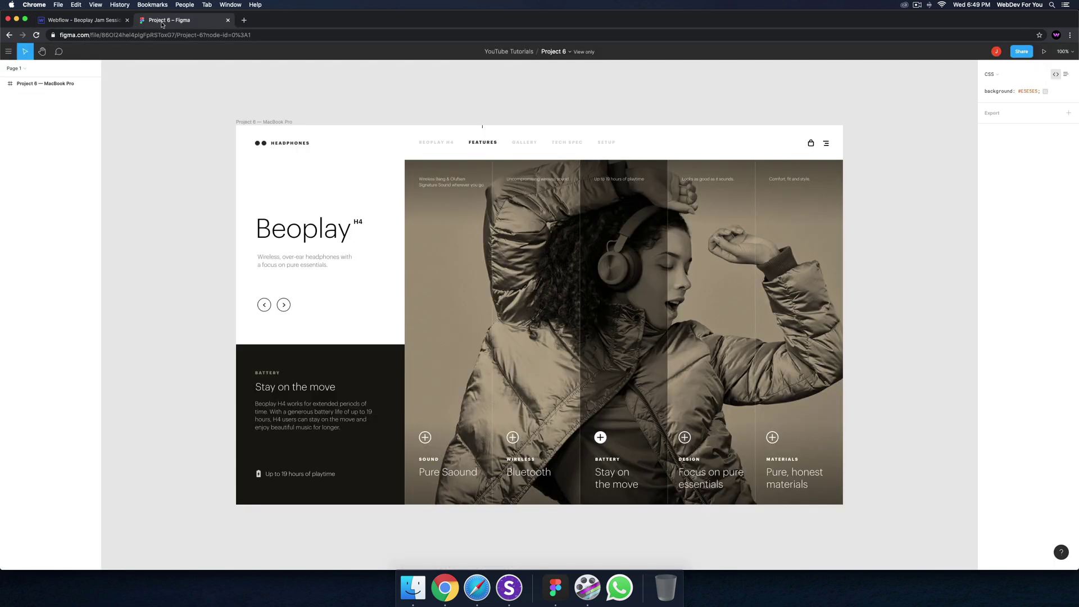
# Back in the designer, select the HEADPHONES logo text and make it uppercase
pyautogui.click(87, 22)
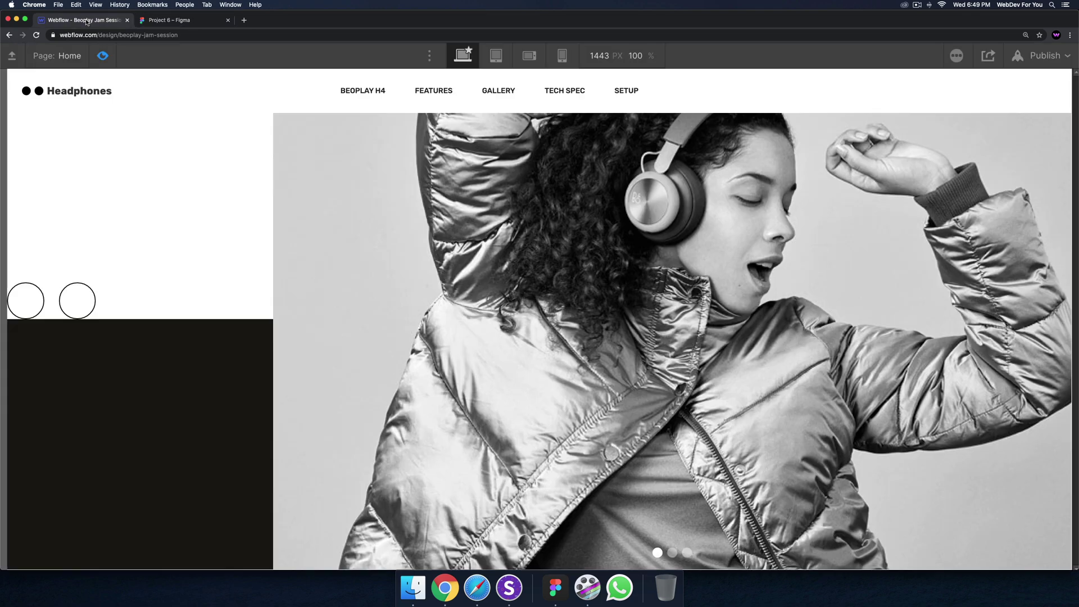
pyautogui.click(104, 58)
pyautogui.click(97, 94)
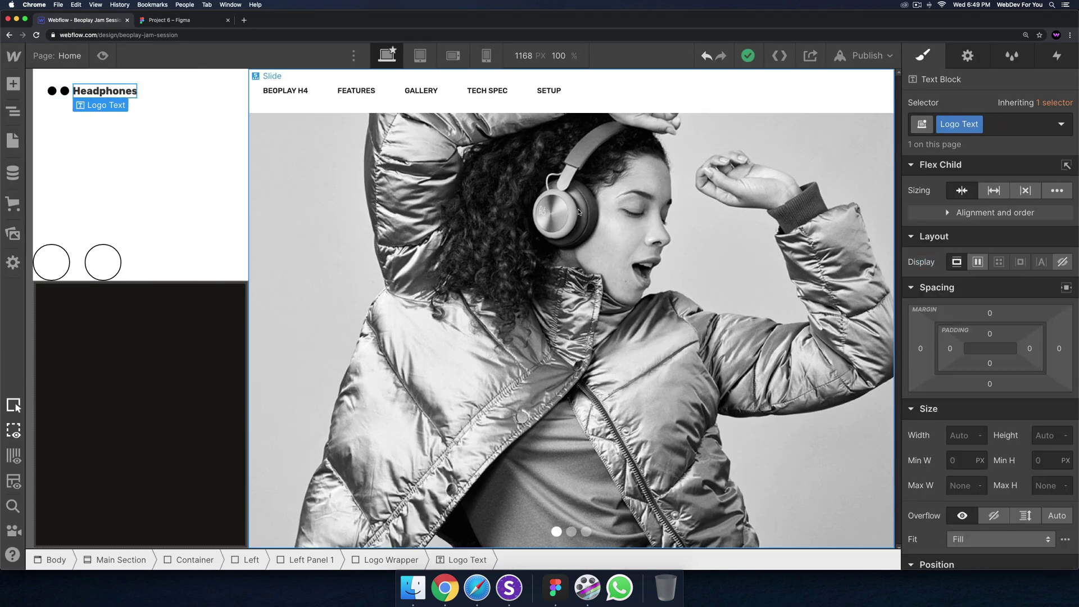
pyautogui.scroll(-5, 996, 381)
pyautogui.scroll(-2, 996, 381)
pyautogui.click(994, 368)
pyautogui.click(992, 387)
pyautogui.scroll(-3, 992, 388)
pyautogui.scroll(-2, 992, 391)
pyautogui.click(992, 411)
pyautogui.click(992, 410)
pyautogui.click(954, 472)
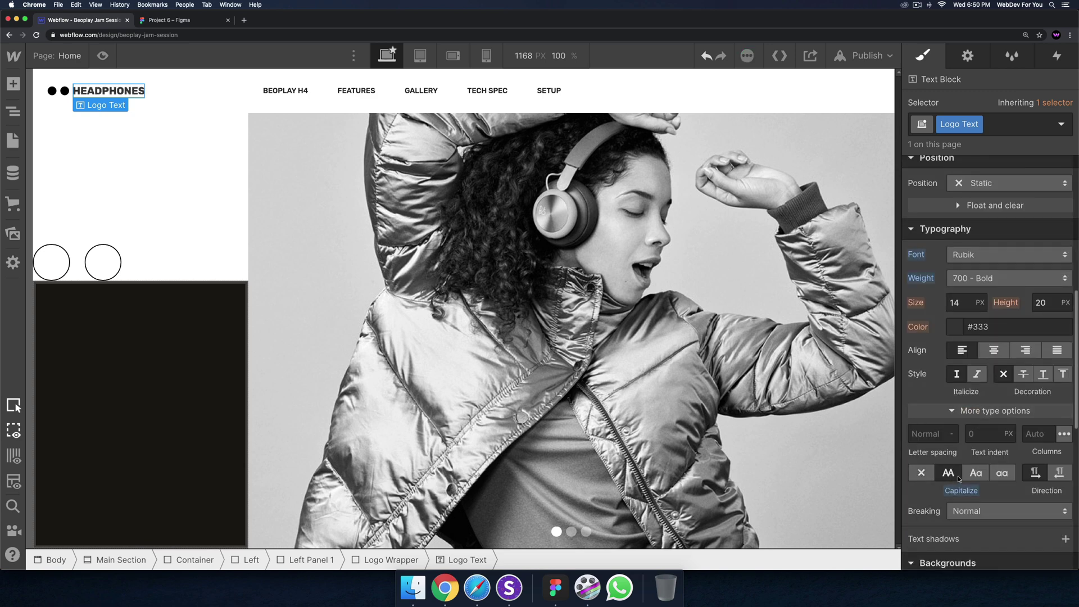
# Set the logo text size to 10 px and its letter spacing to 2 px
pyautogui.click(958, 302)
pyautogui.write('11')
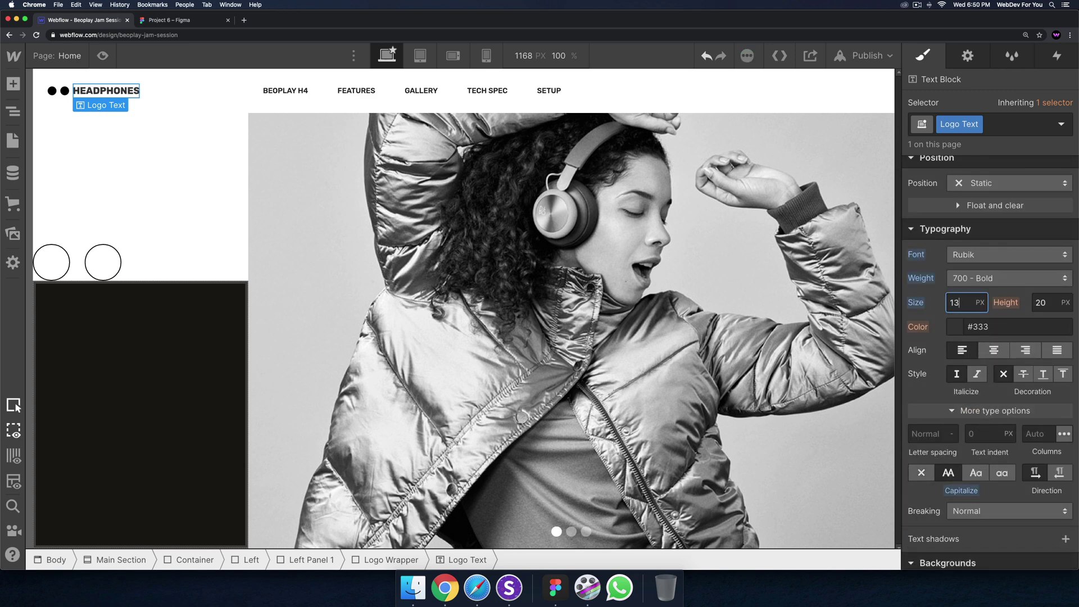
pyautogui.press('Down')
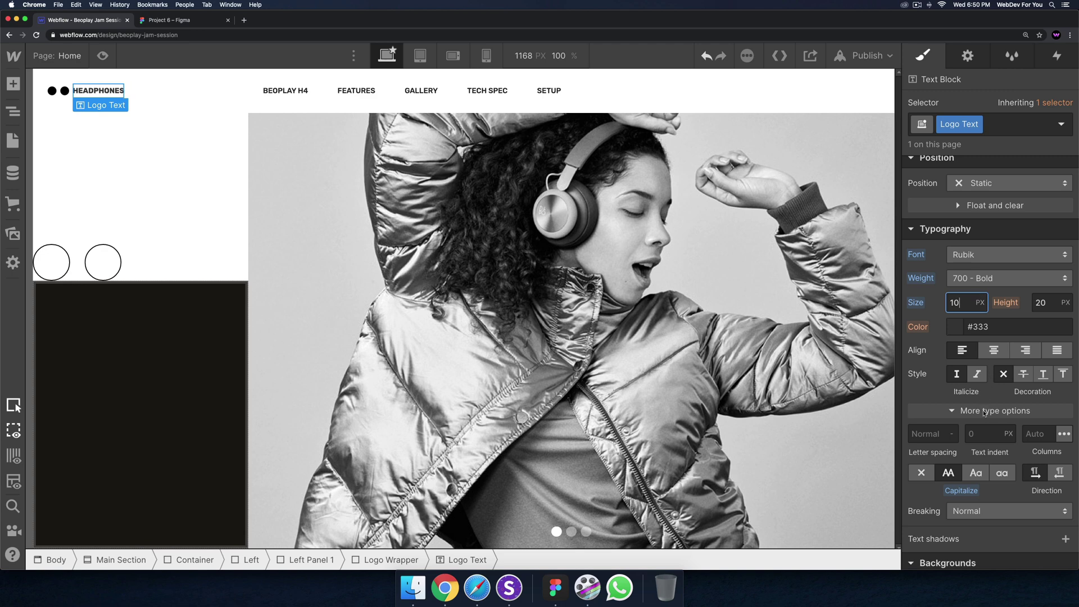
pyautogui.click(937, 438)
pyautogui.write('4')
pyautogui.press('Return')
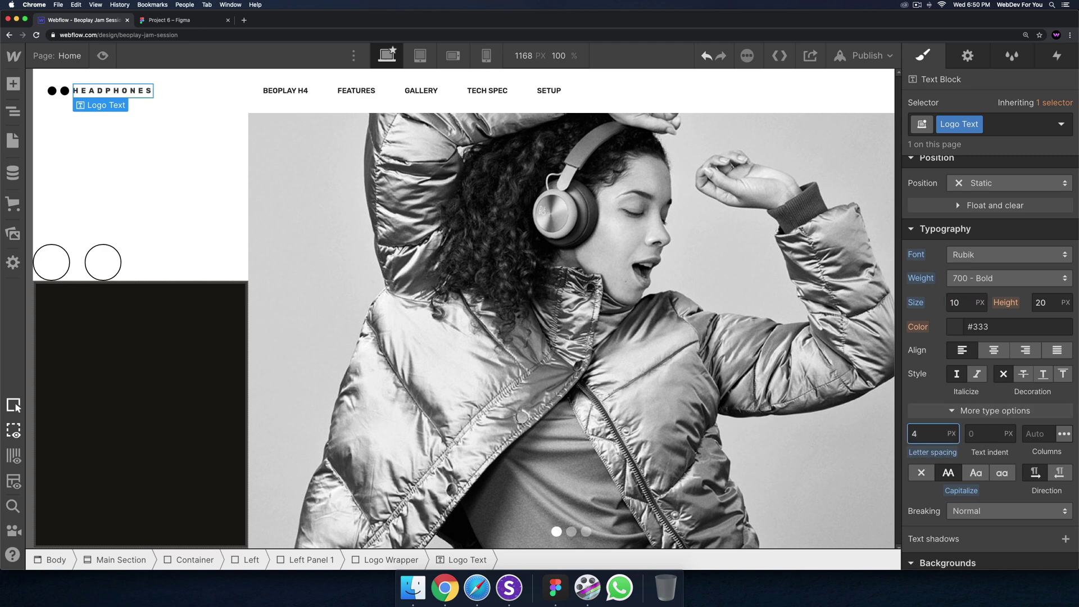
pyautogui.press('BackSpace')
pyautogui.write('2')
# After checking the Figma design, give the logo a 5 px left margin and preview the page
pyautogui.click(175, 21)
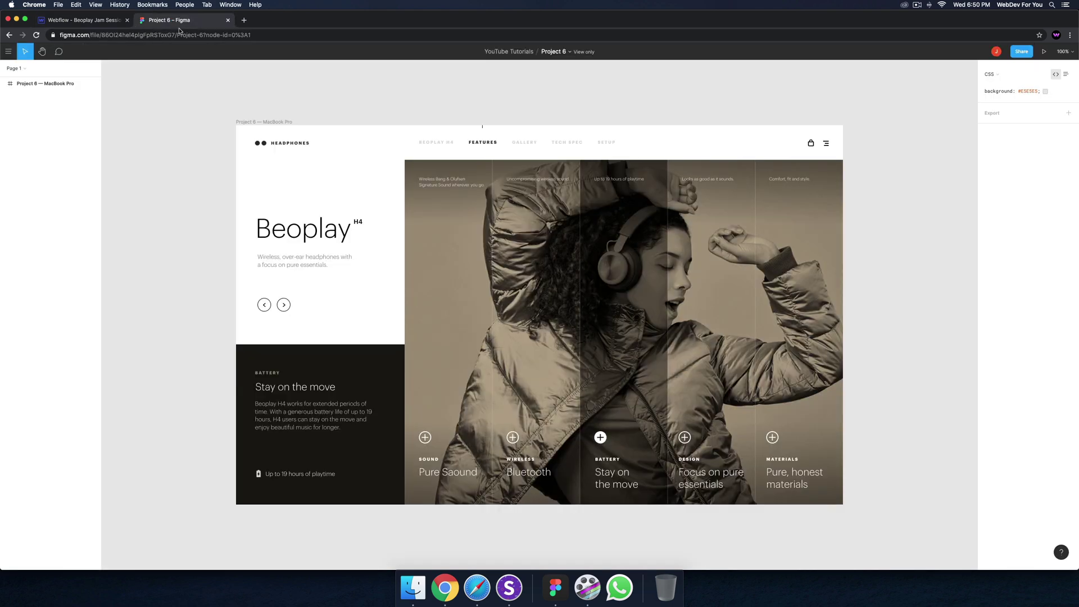
pyautogui.click(73, 21)
pyautogui.click(65, 91)
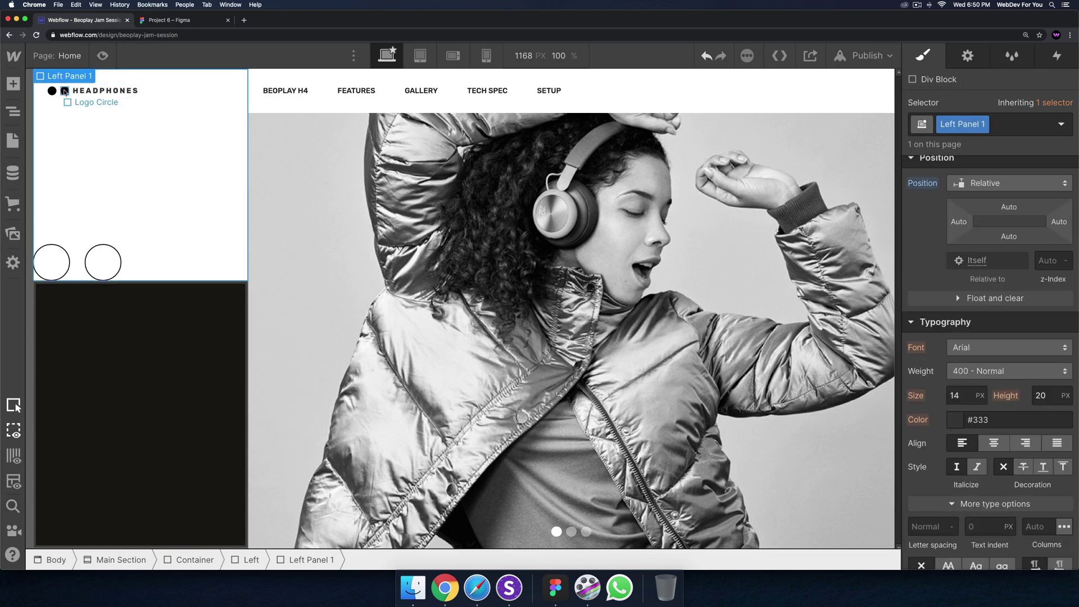
pyautogui.click(96, 91)
pyautogui.scroll(5, 919, 345)
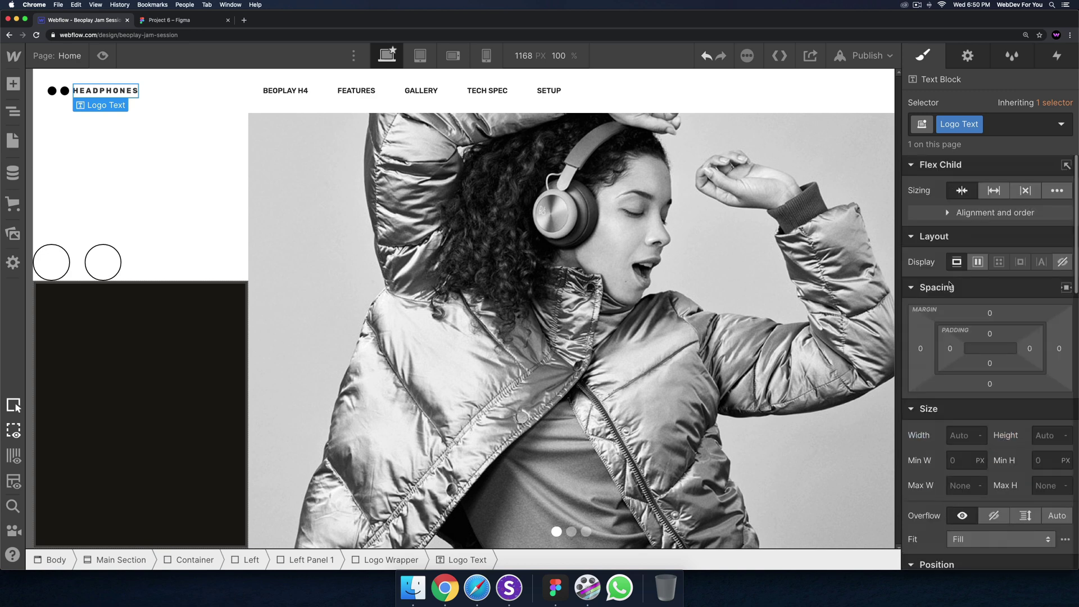
pyautogui.click(919, 346)
pyautogui.click(997, 395)
pyautogui.click(1046, 372)
pyautogui.press('Escape')
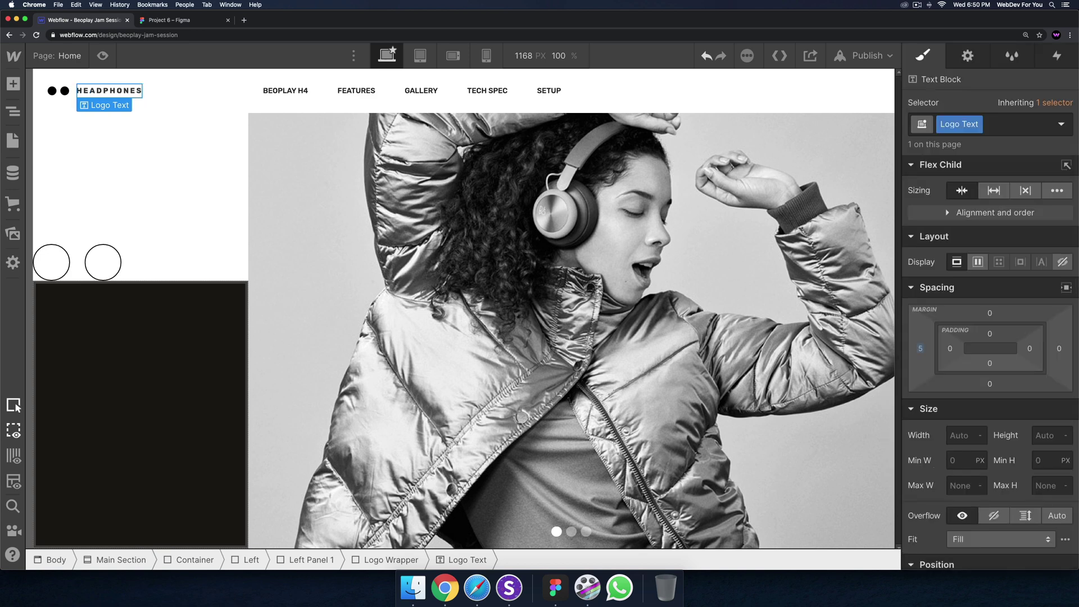
pyautogui.click(169, 163)
pyautogui.click(102, 56)
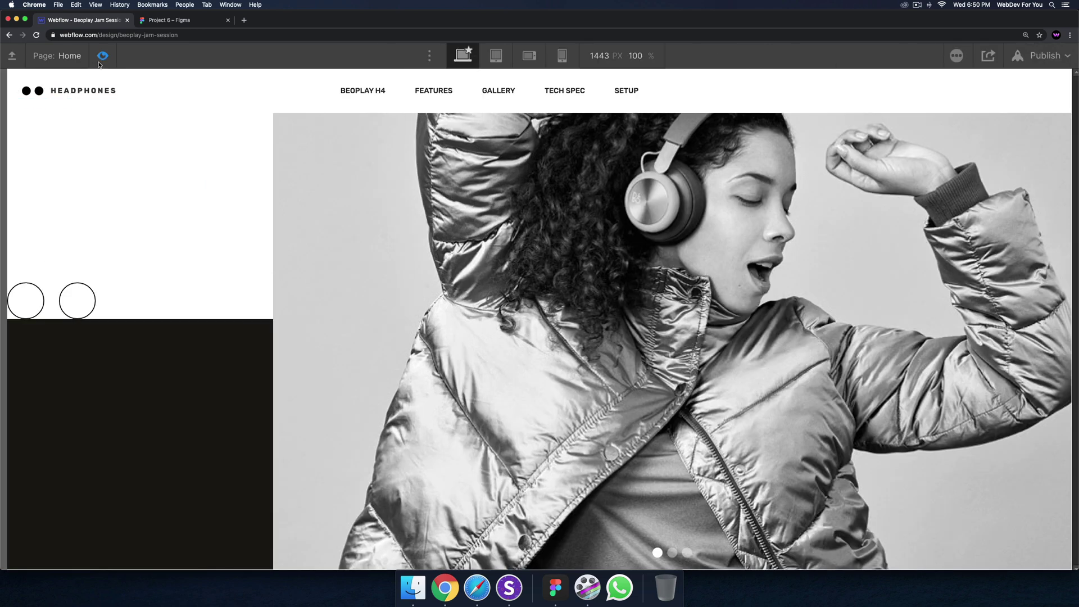
# Publish the site to beoplay-jam-session.webflow.io, view the live page, then return to the designer
pyautogui.click(152, 22)
pyautogui.click(84, 21)
pyautogui.click(1045, 55)
pyautogui.click(954, 239)
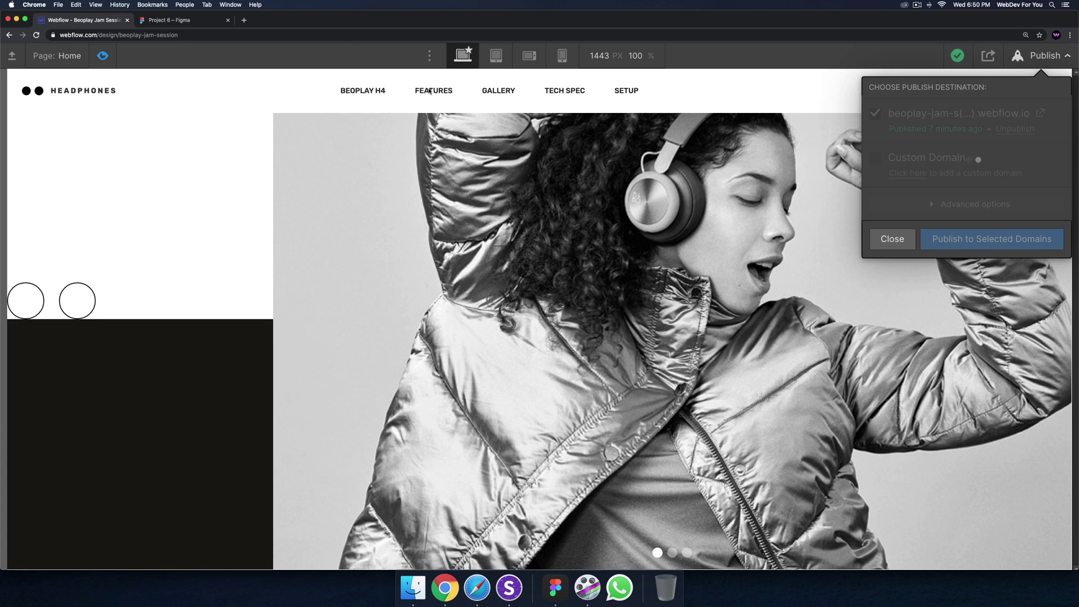
pyautogui.click(1040, 114)
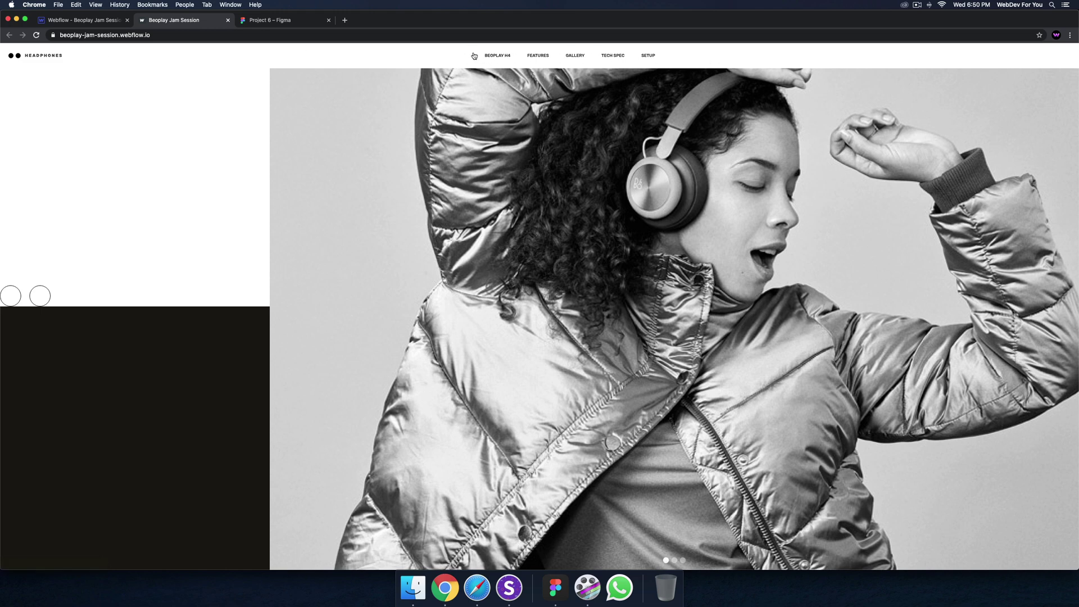
pyautogui.press('super+1')
pyautogui.click(330, 105)
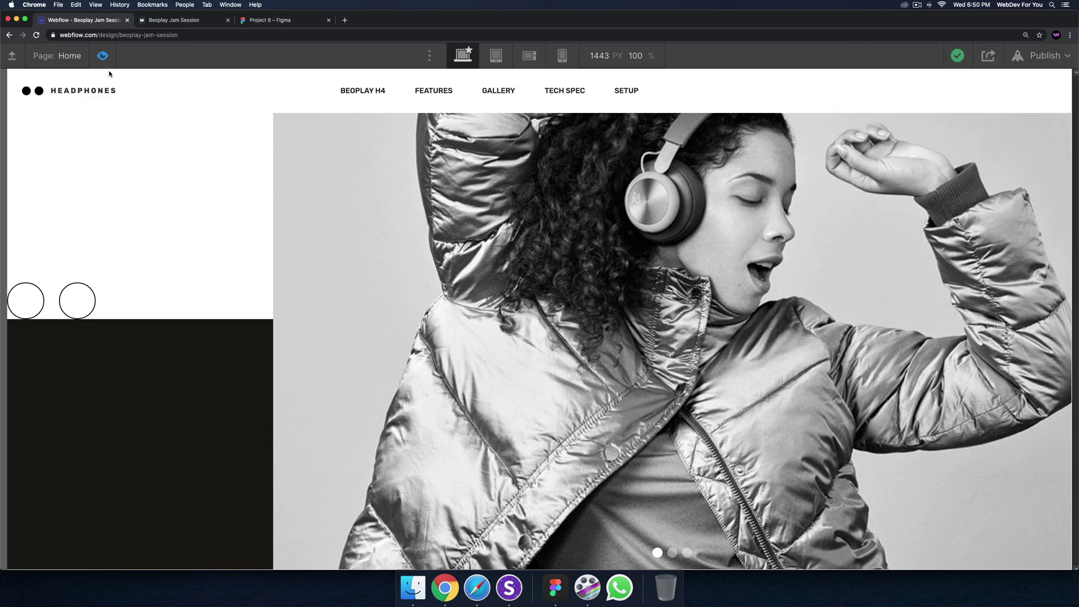
# Exit preview, select the navbar container, and compare it with the live site
pyautogui.press('super+shift+p')
pyautogui.click(626, 92)
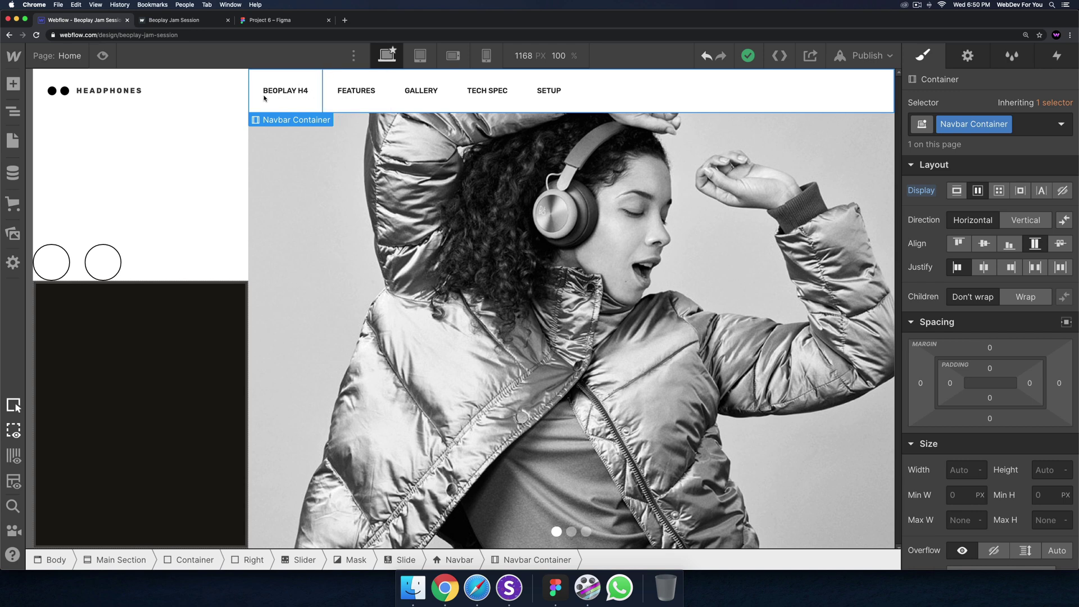
pyautogui.click(209, 22)
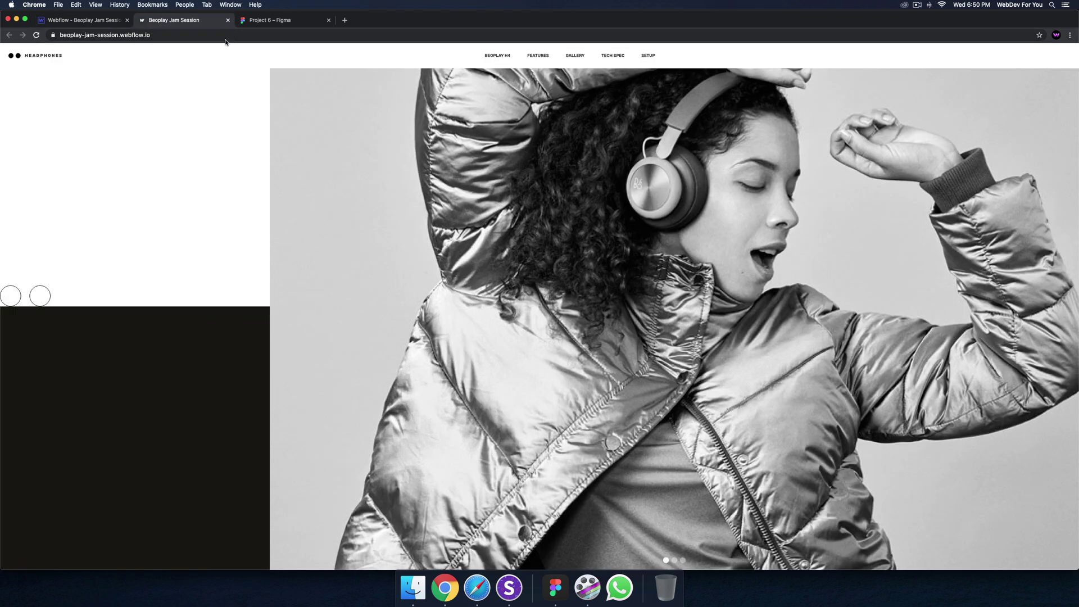
pyautogui.click(64, 22)
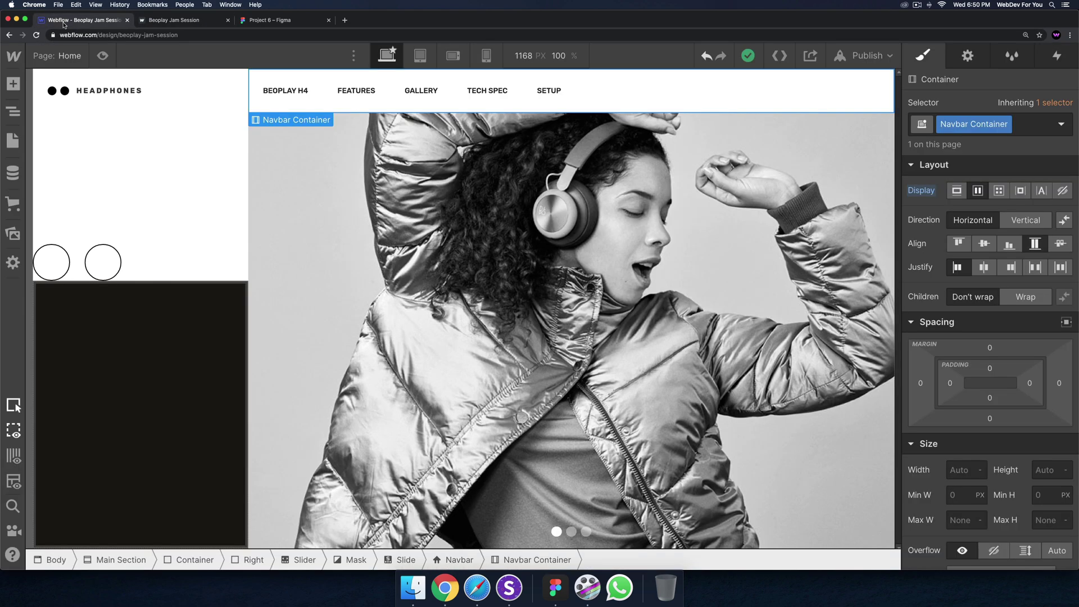
# Select the hero slide, compare it with Figma, and open the Navigator element tree
pyautogui.click(437, 243)
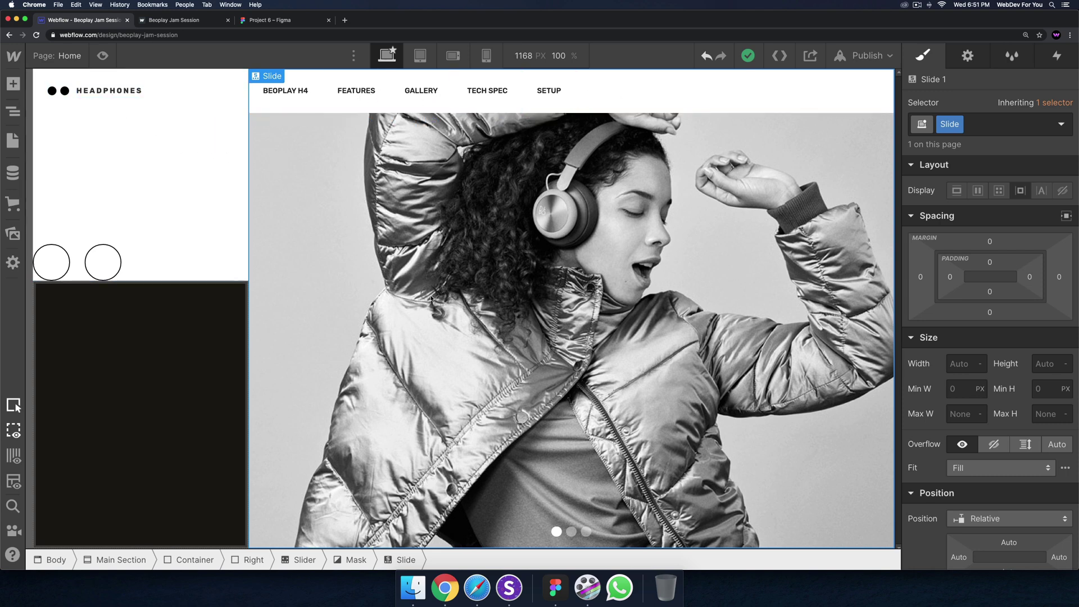
pyautogui.click(270, 20)
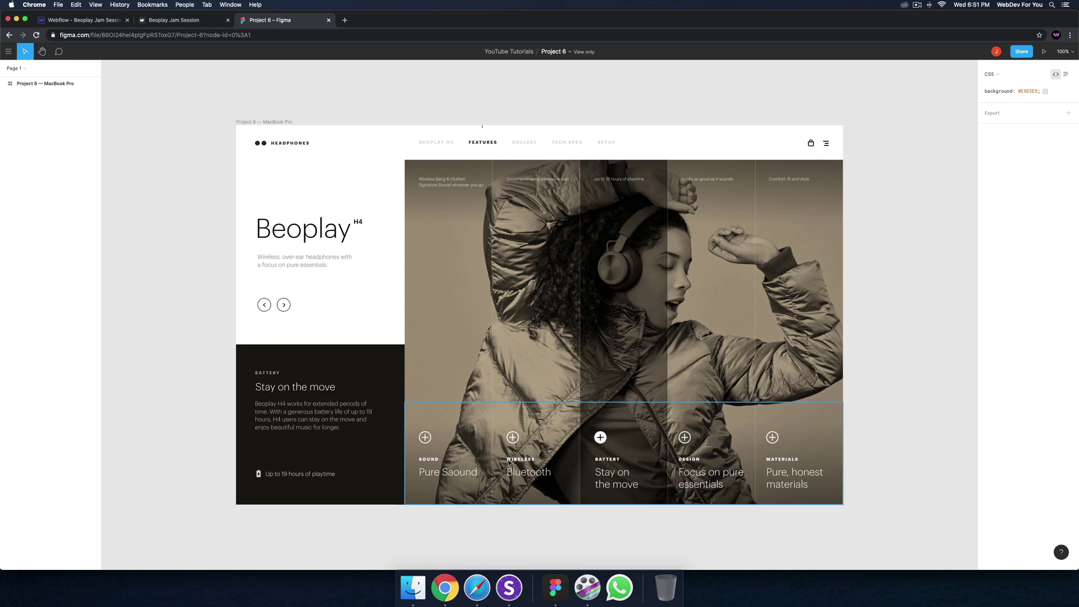
pyautogui.click(84, 20)
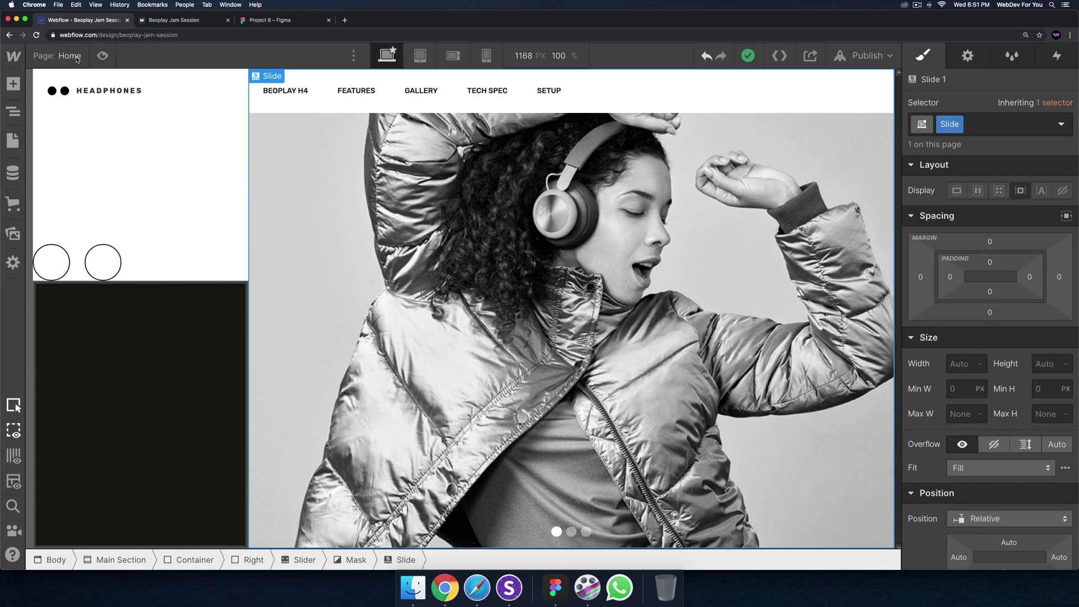
pyautogui.click(13, 111)
pyautogui.scroll(-4, 121, 307)
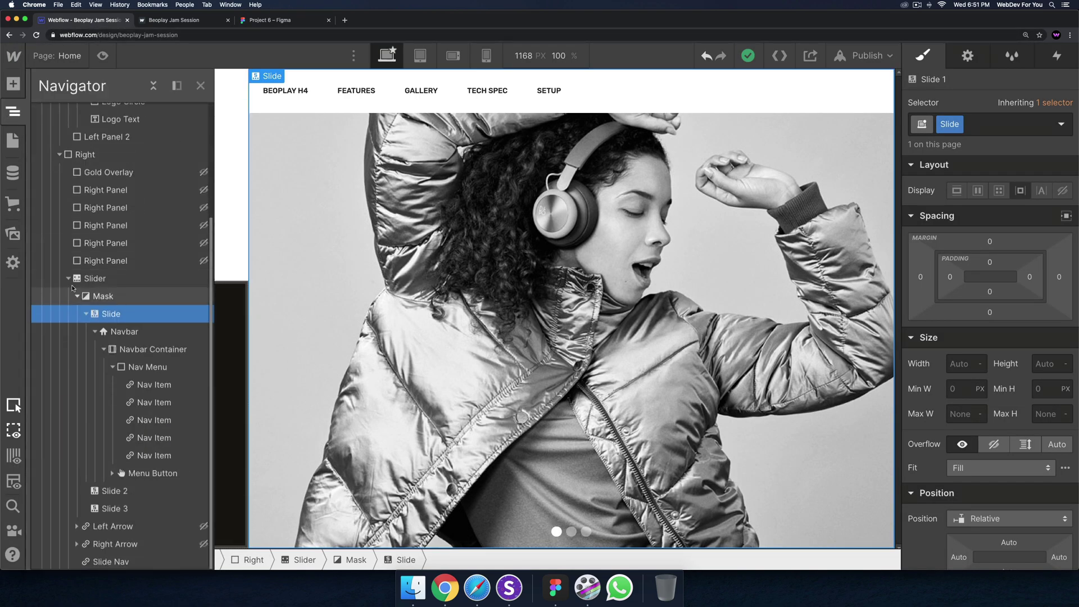
pyautogui.click(68, 279)
pyautogui.click(105, 190)
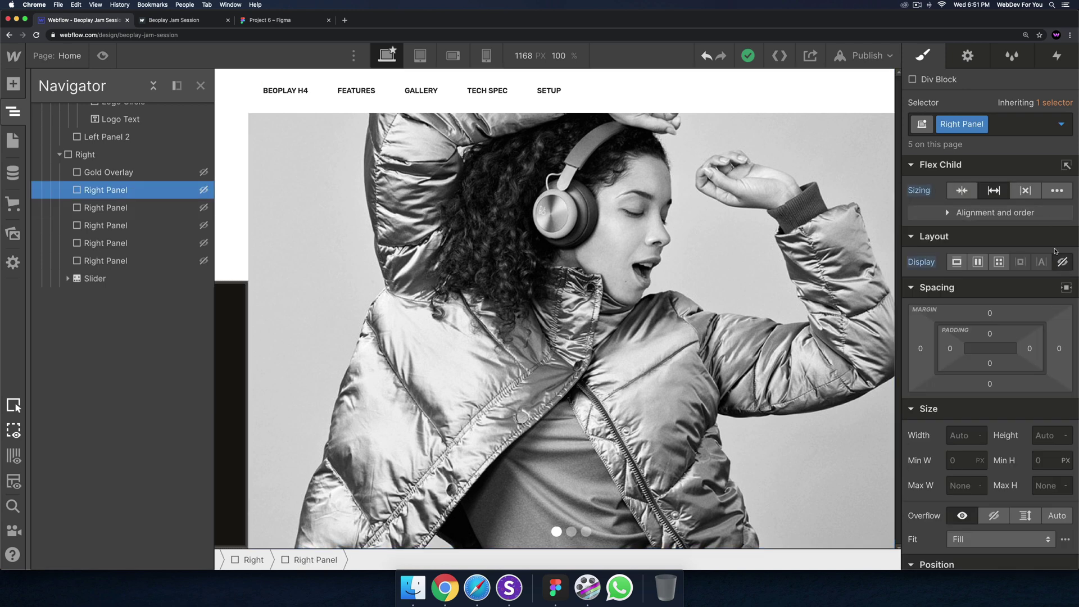
pyautogui.press('Up')
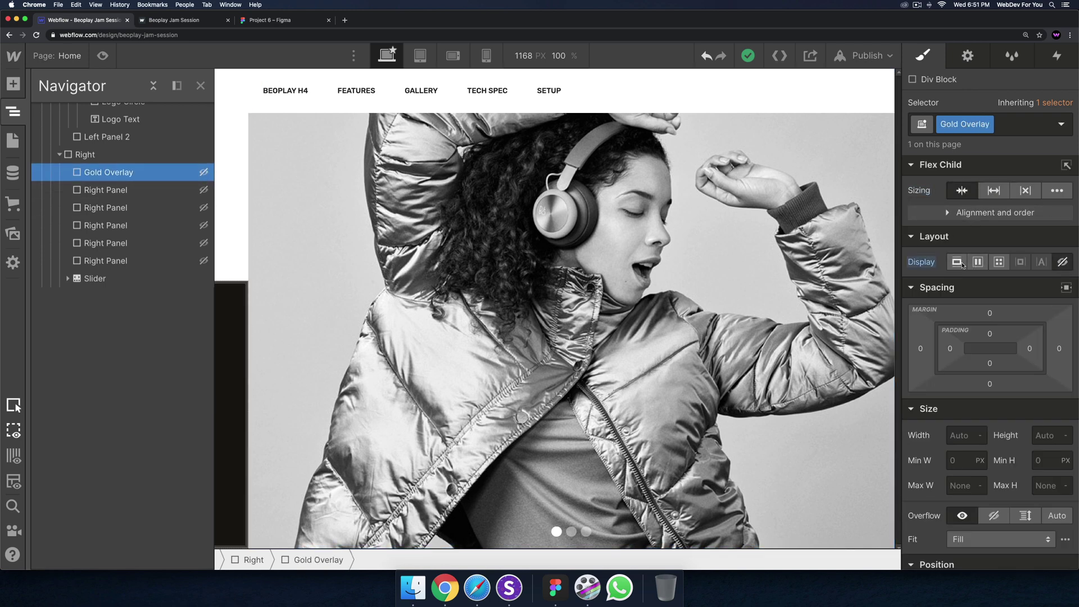
pyautogui.press('Down')
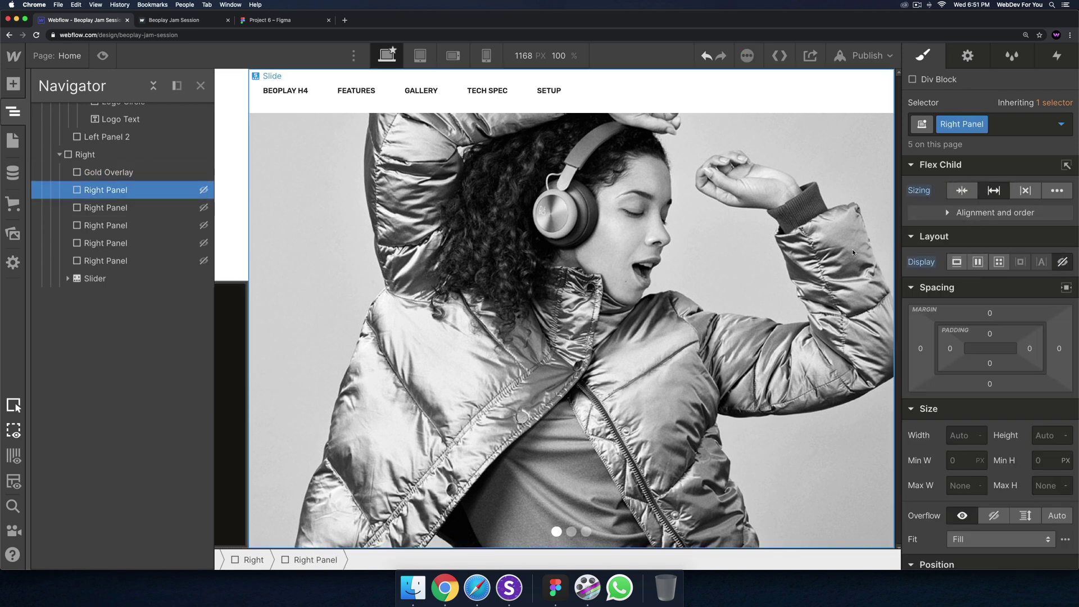
pyautogui.click(977, 262)
pyautogui.click(956, 261)
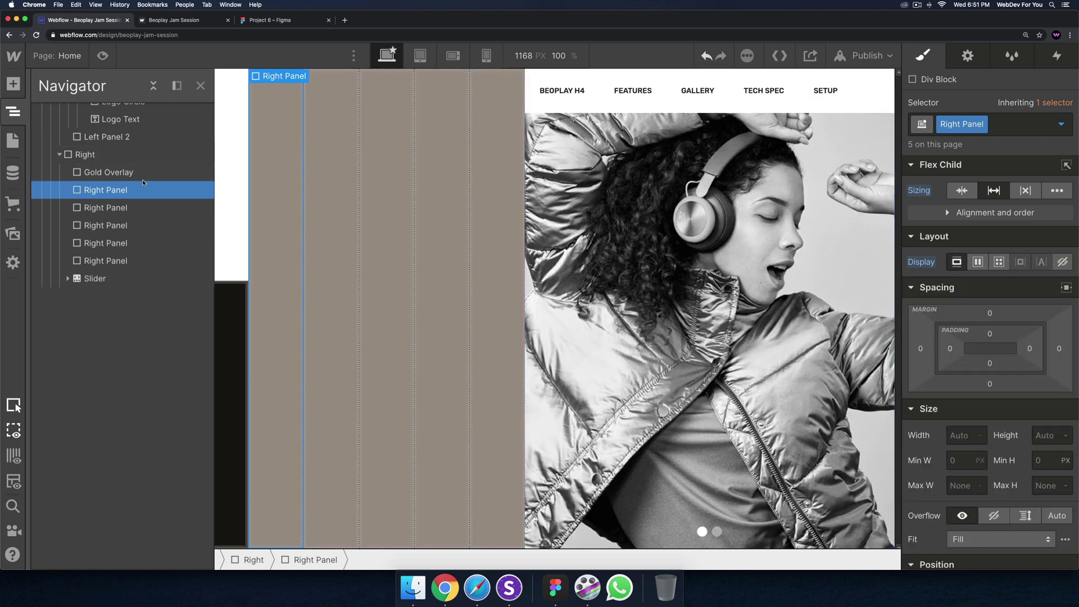
pyautogui.click(120, 156)
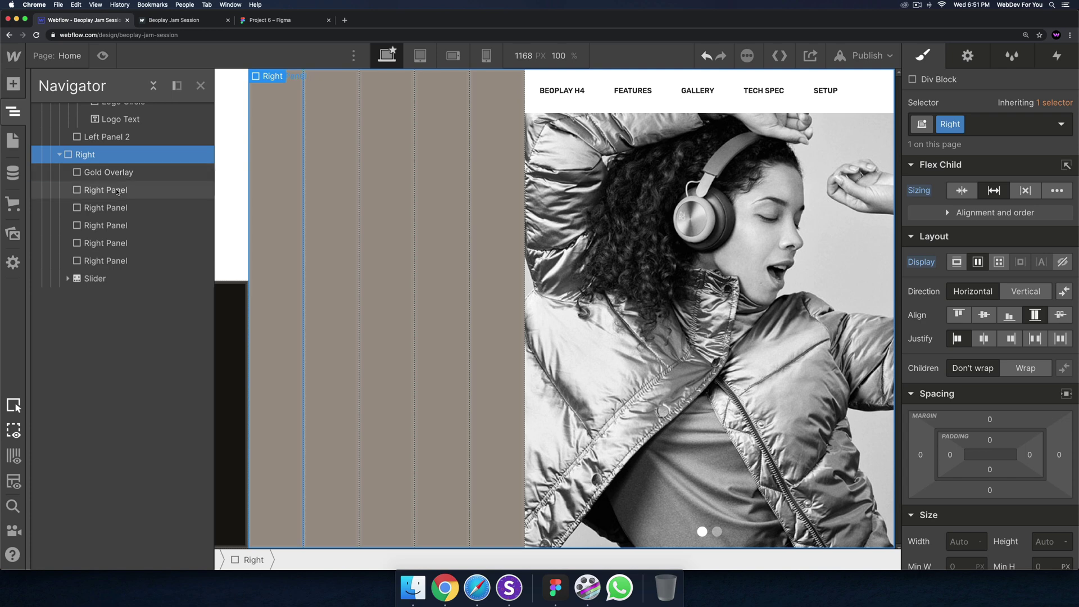
pyautogui.click(125, 172)
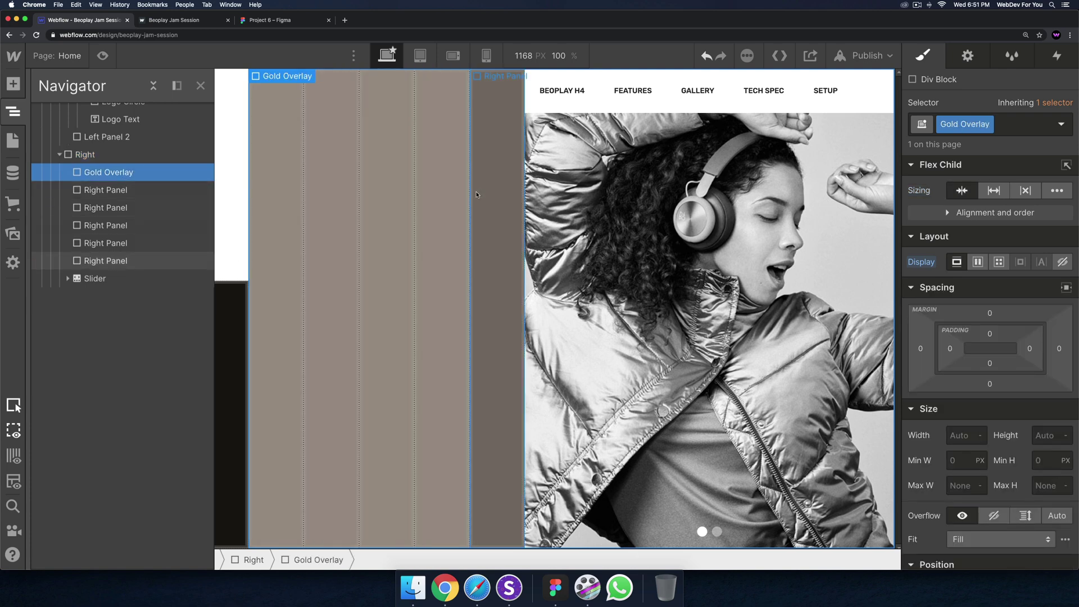
pyautogui.click(1062, 262)
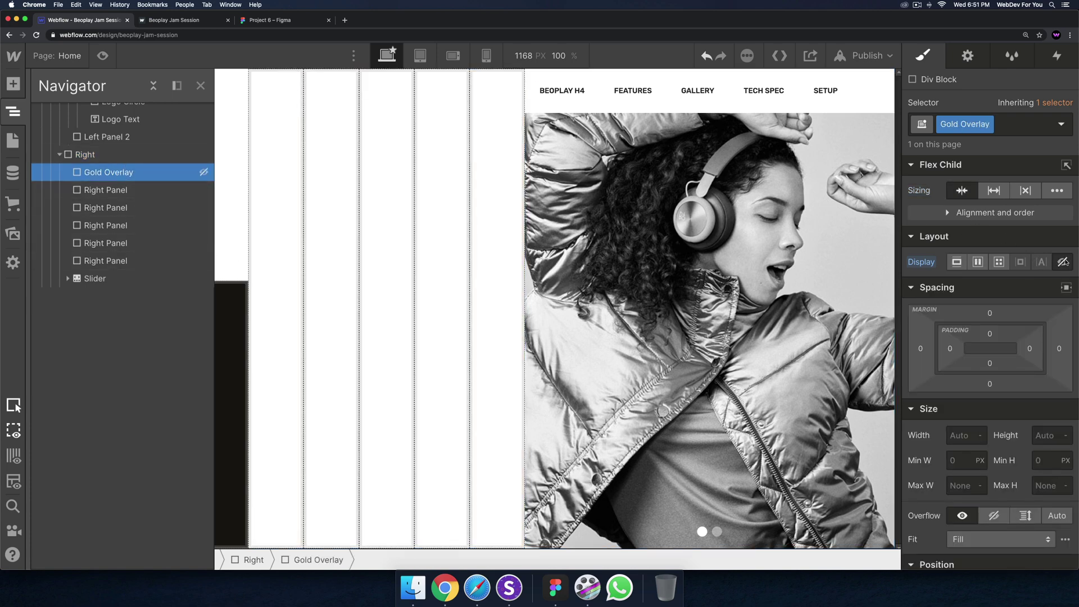
pyautogui.click(109, 159)
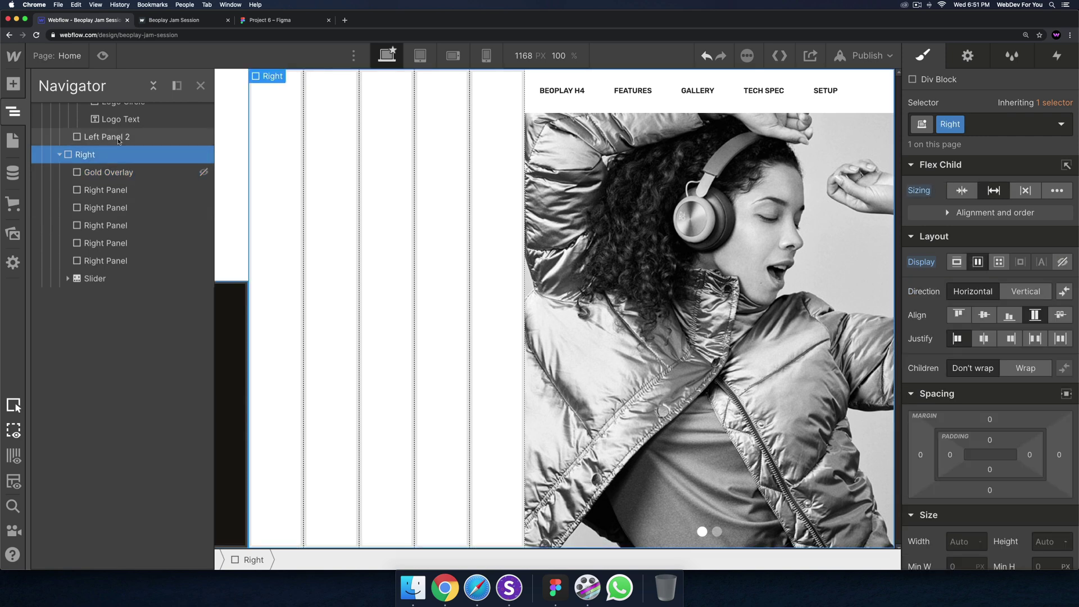
pyautogui.click(107, 190)
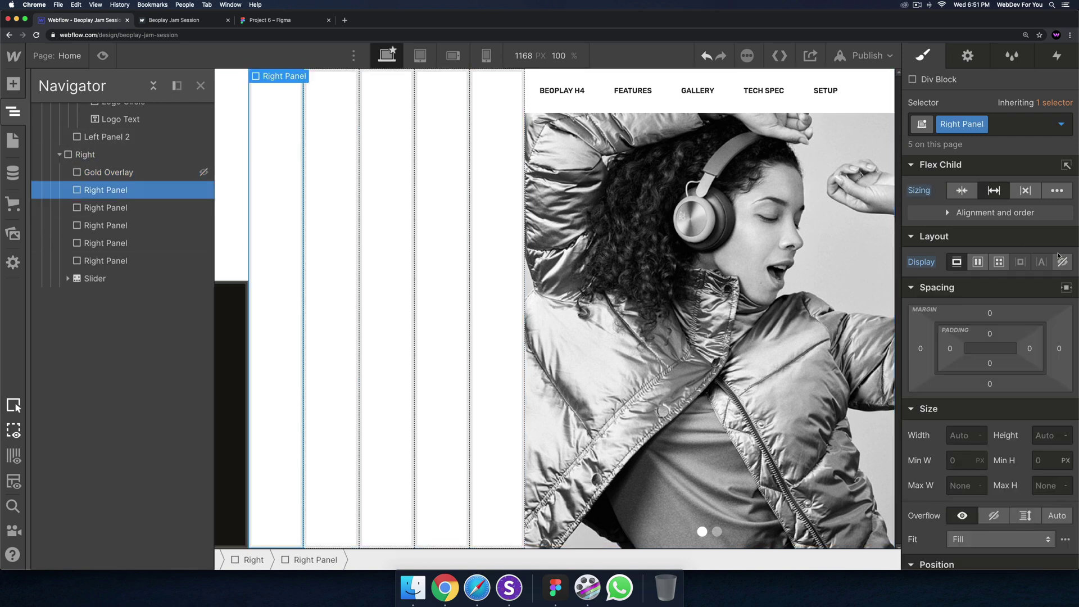
pyautogui.click(1063, 261)
pyautogui.click(373, 254)
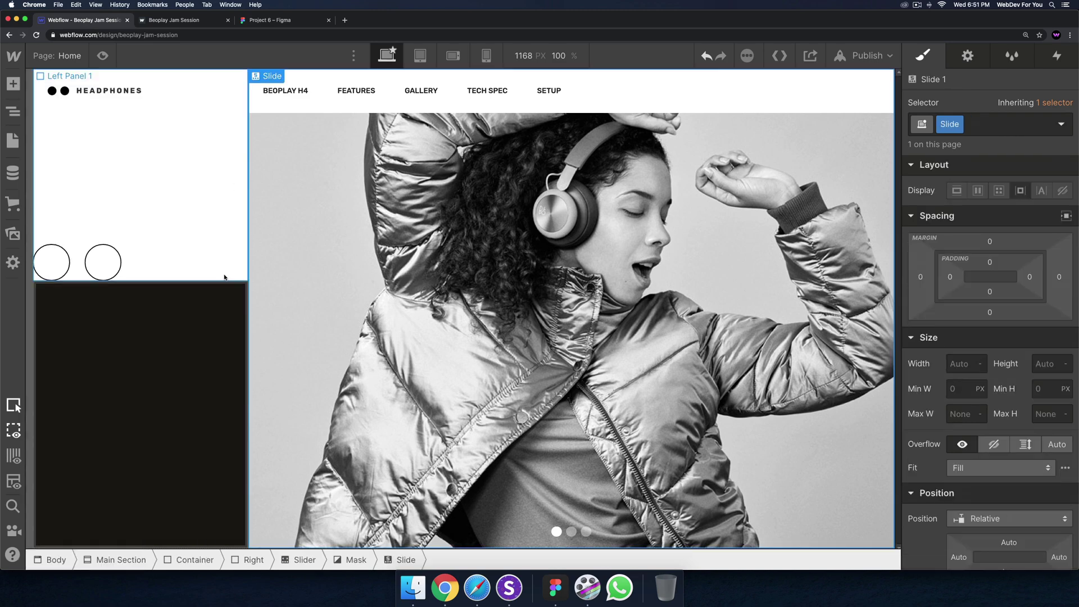
pyautogui.click(183, 20)
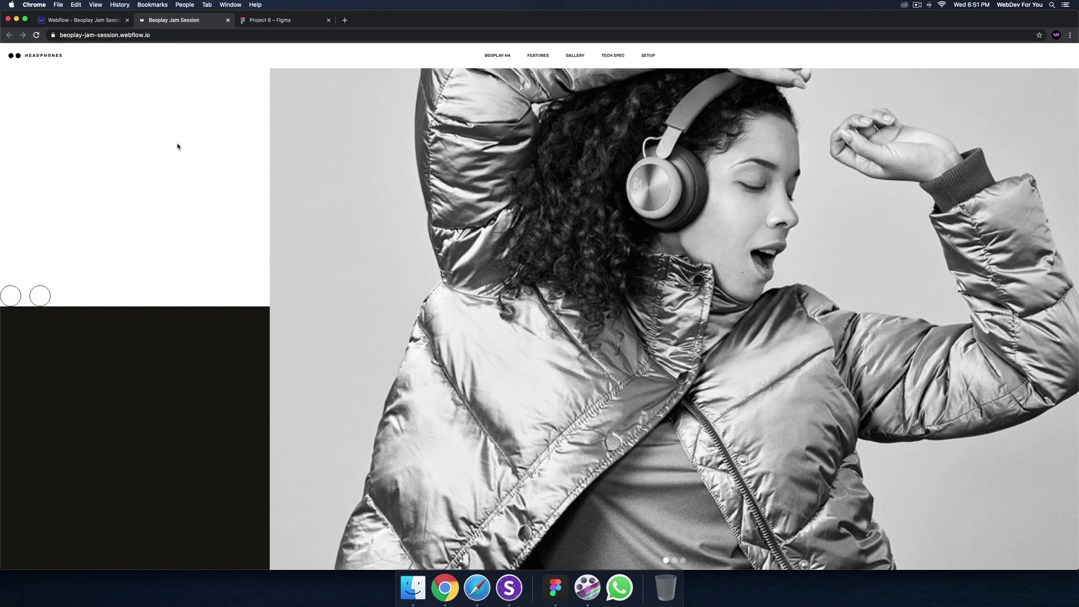
pyautogui.click(39, 293)
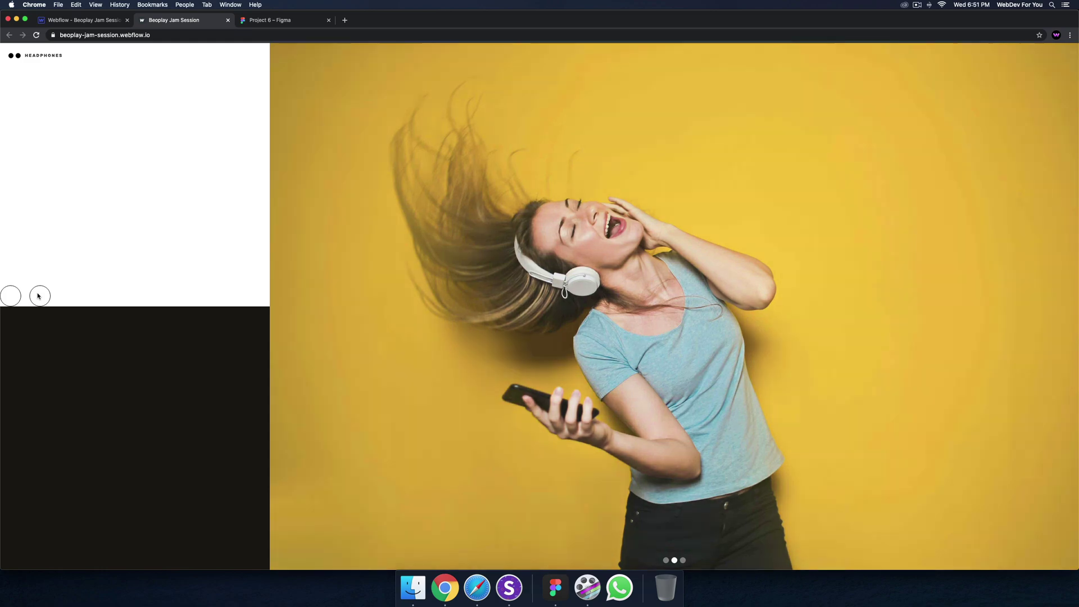
pyautogui.click(39, 293)
pyautogui.click(41, 293)
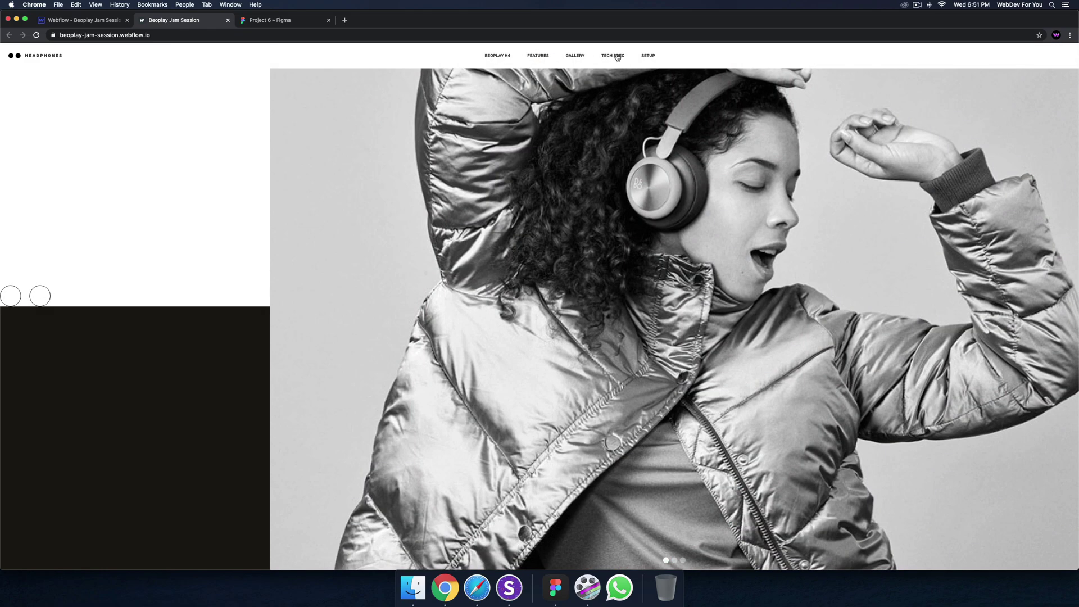
pyautogui.click(82, 20)
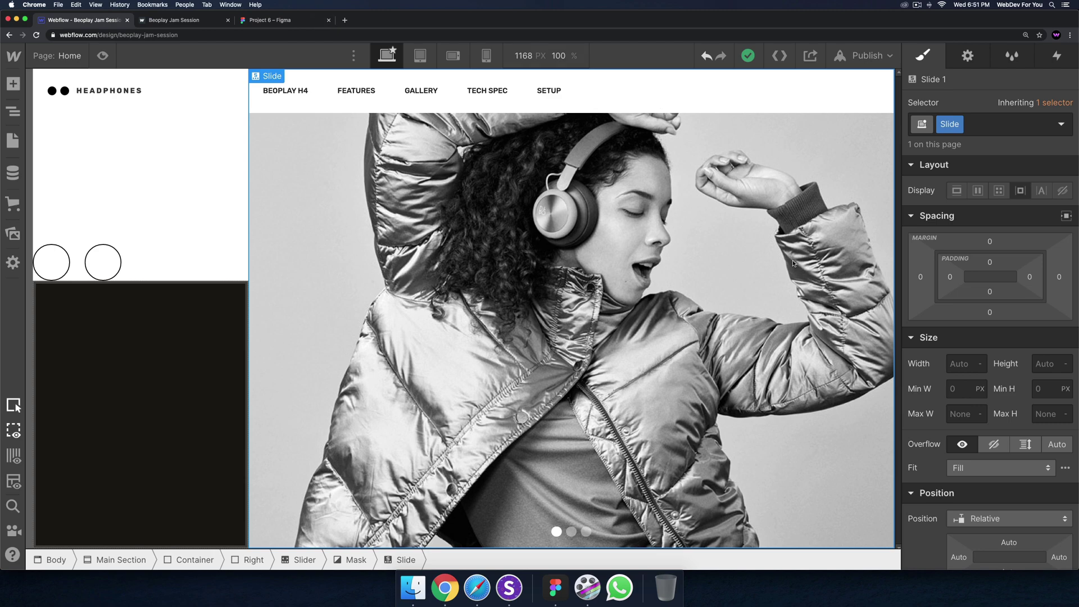